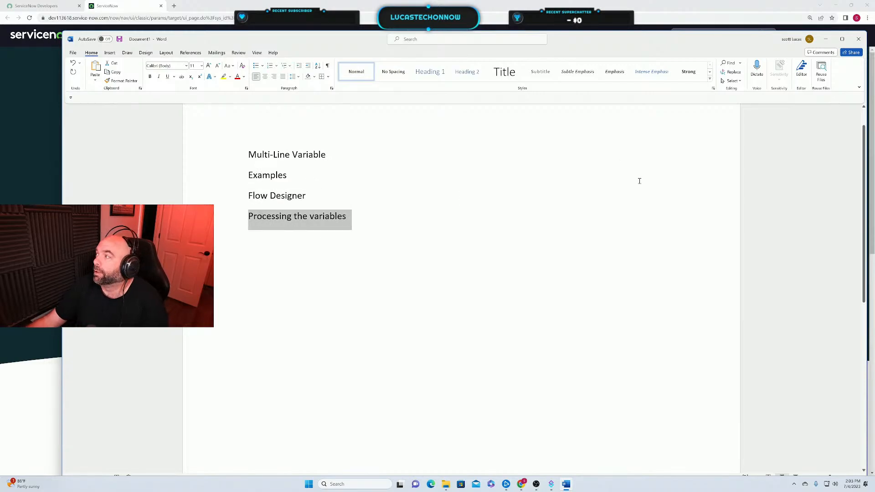
Switch from the Word outline to ServiceNow and open the Service Catalog
{"action": "left_click", "coordinate": [825, 39]}
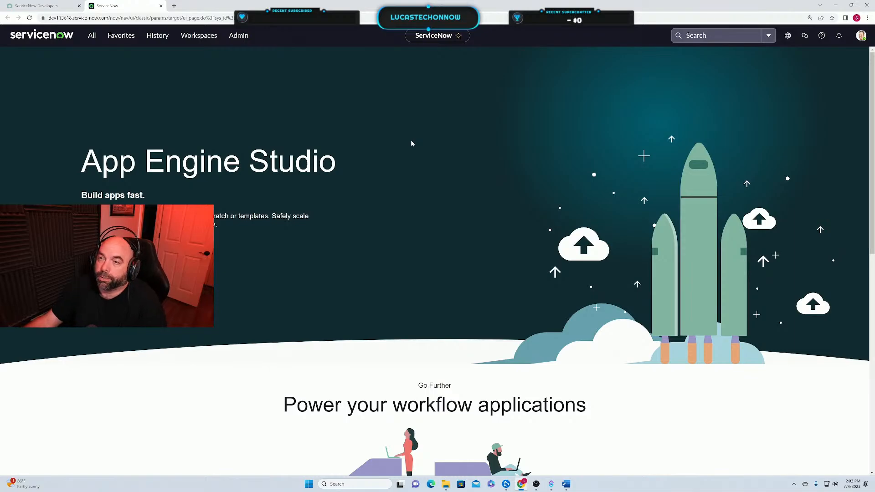
{"action": "left_click", "coordinate": [92, 36]}
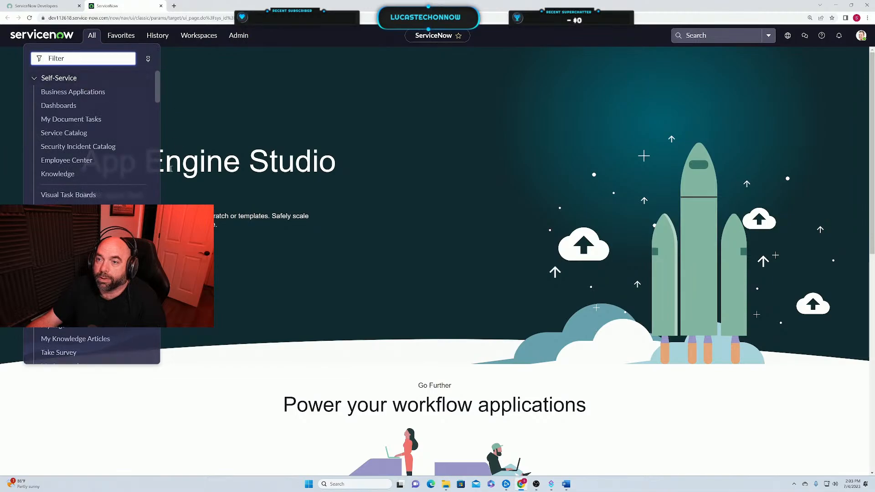
{"action": "left_click", "coordinate": [67, 137]}
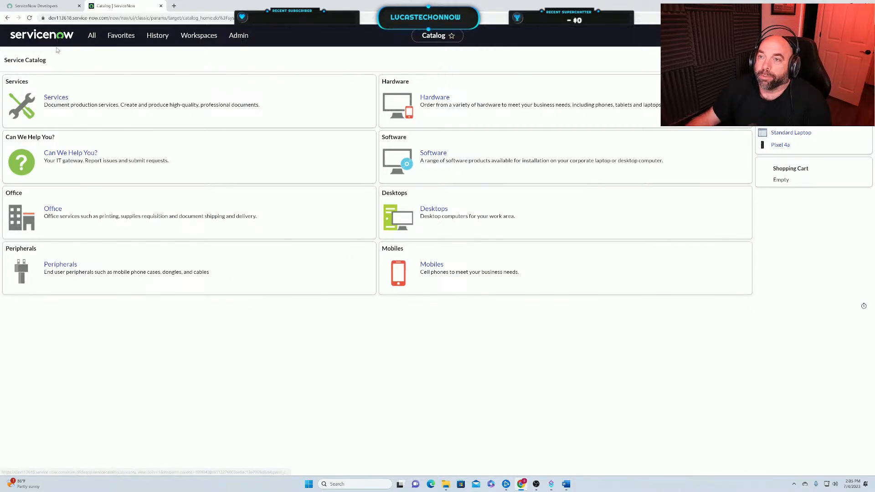
Find Maintain Items under the Service Catalog definitions and start a new catalog item record
{"action": "left_click", "coordinate": [91, 35]}
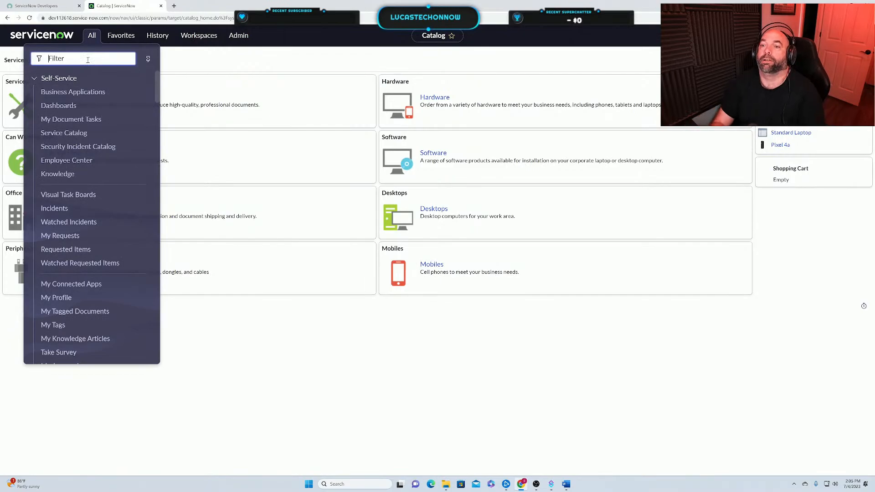
{"action": "type", "text": "maintain"}
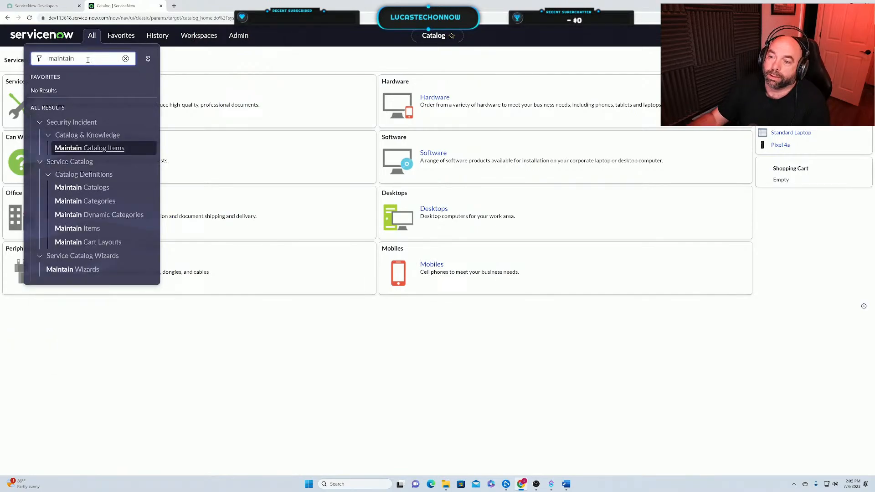
{"action": "left_click", "coordinate": [80, 228]}
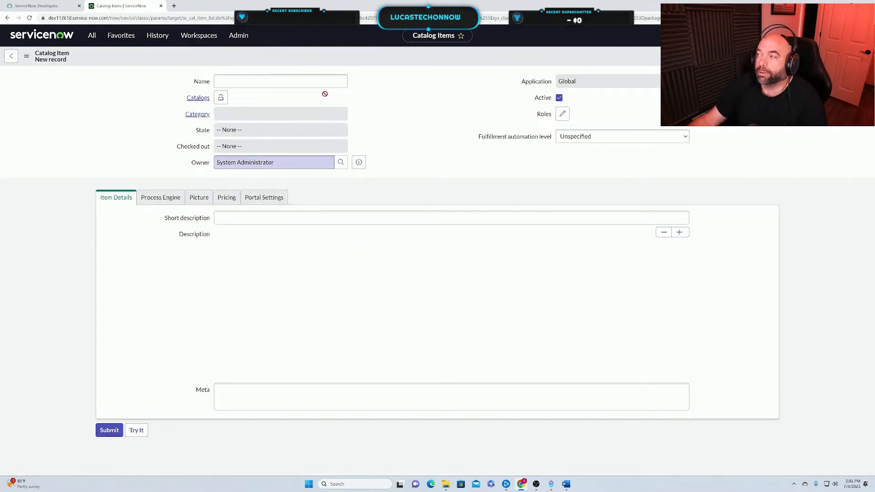
Name the new catalog item "Add or Remove Customer roles"
{"action": "left_click", "coordinate": [246, 124]}
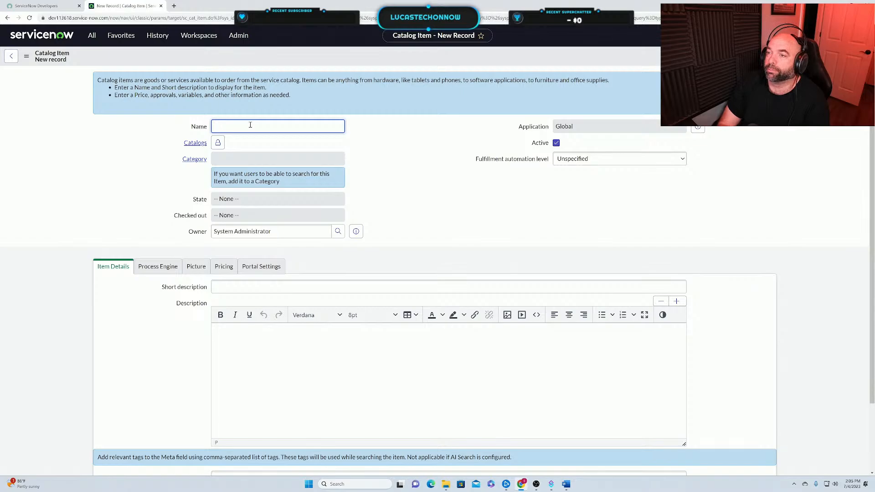
{"action": "type", "text": "Add "}
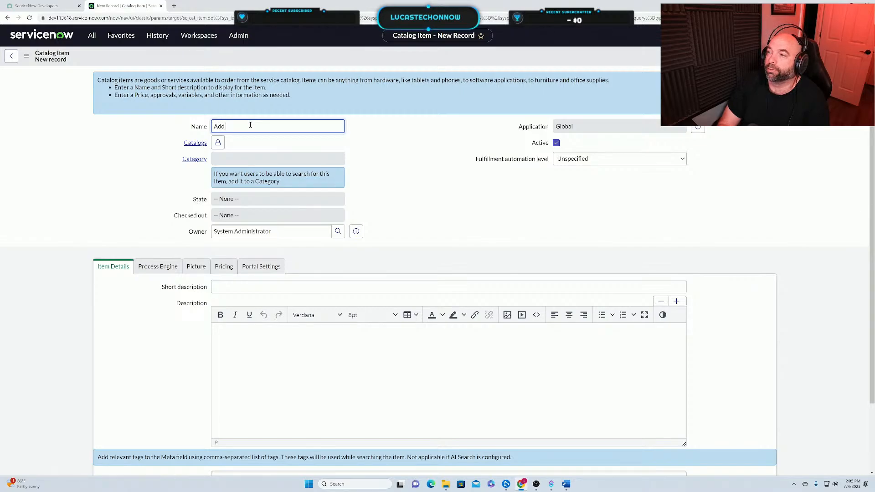
{"action": "type", "text": "or"}
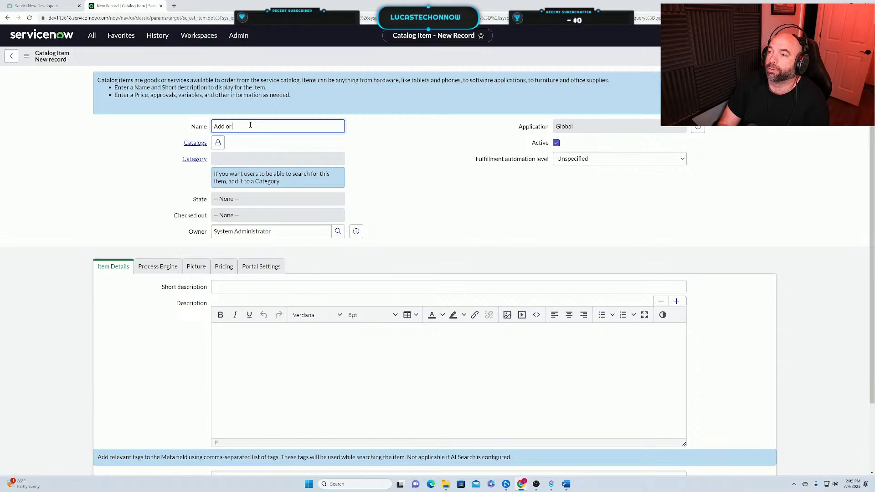
{"action": "type", "text": " Re o"}
{"action": "type", "text": "move"}
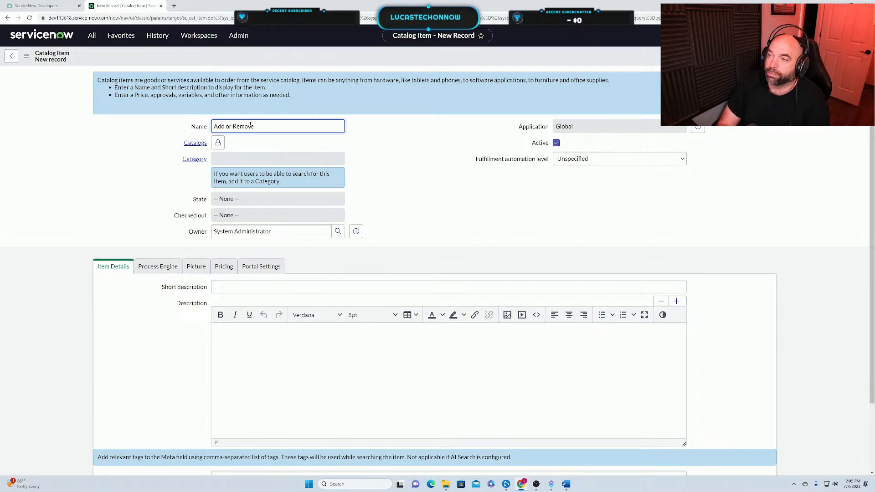
{"action": "type", "text": " Customer roles"}
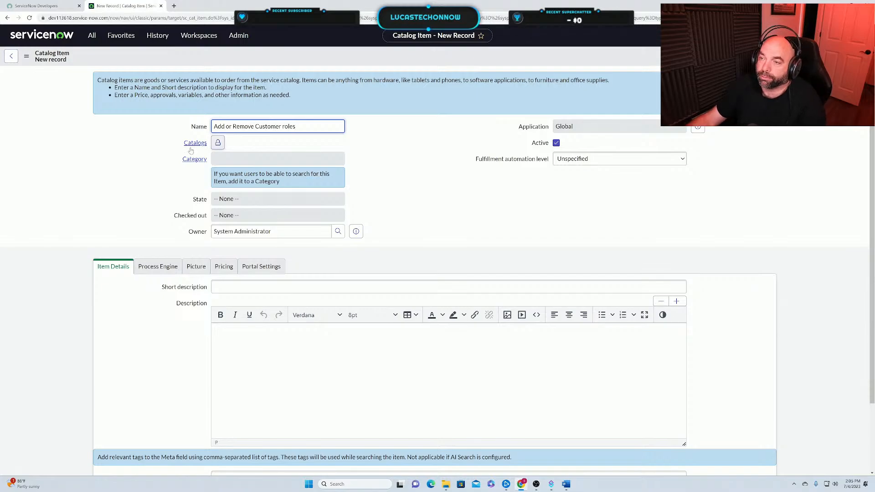
Assign the catalog item to the Service Catalog
{"action": "left_click", "coordinate": [217, 142]}
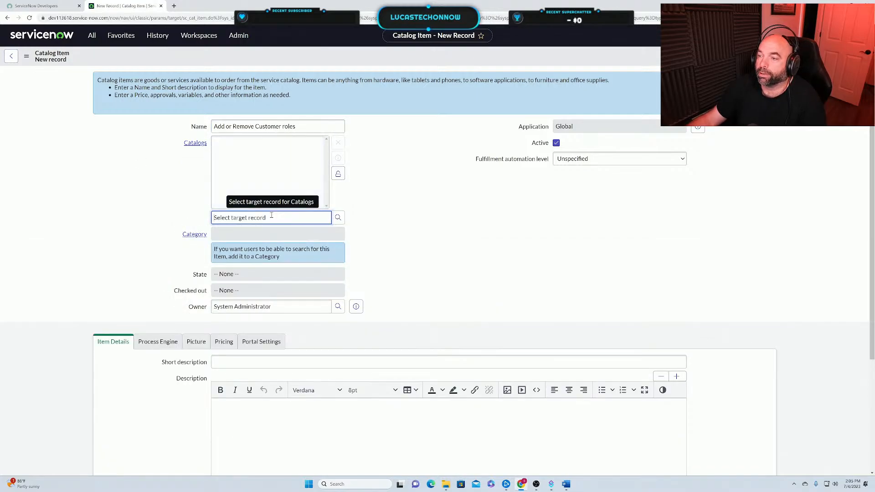
{"action": "key", "text": "Tab"}
{"action": "key", "text": "Return"}
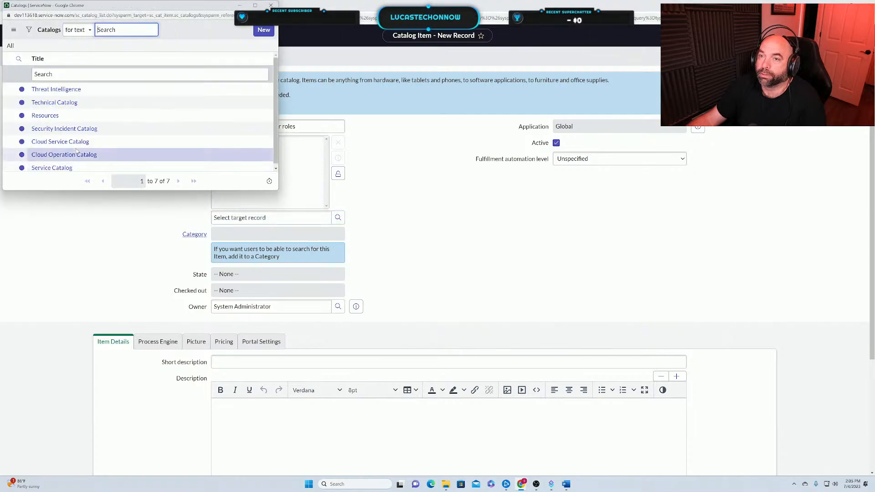
{"action": "left_click", "coordinate": [56, 169]}
Set the catalog item's category to Role Delegation
{"action": "key", "text": "Tab"}
{"action": "key", "text": "Return"}
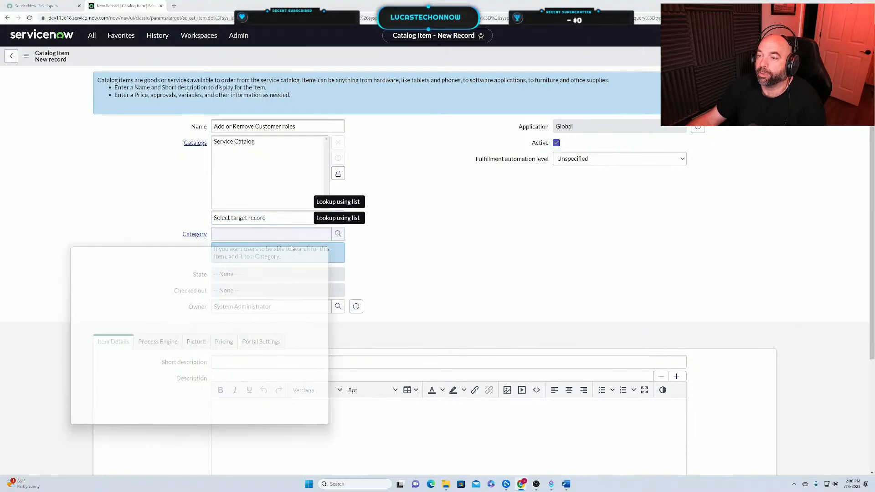
{"action": "scroll", "coordinate": [200, 392], "scroll_direction": "down", "scroll_amount": 3}
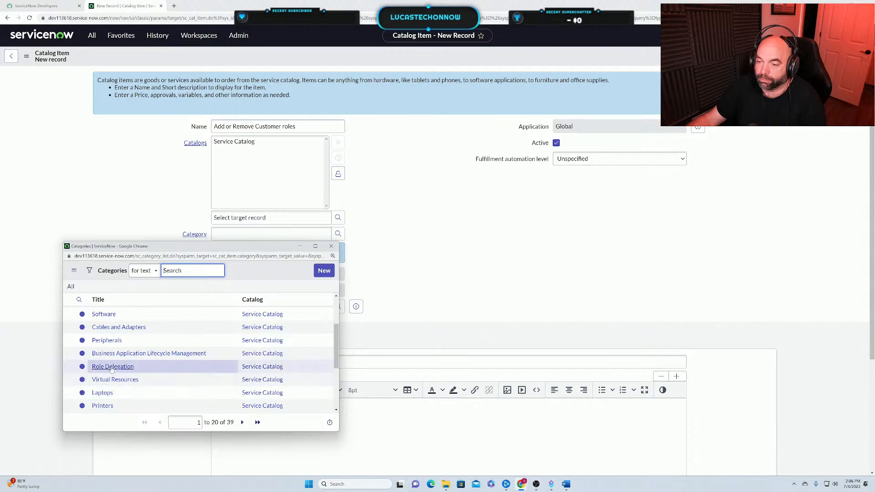
{"action": "scroll", "coordinate": [145, 374], "scroll_direction": "down", "scroll_amount": 2}
{"action": "scroll", "coordinate": [147, 375], "scroll_direction": "down", "scroll_amount": 2}
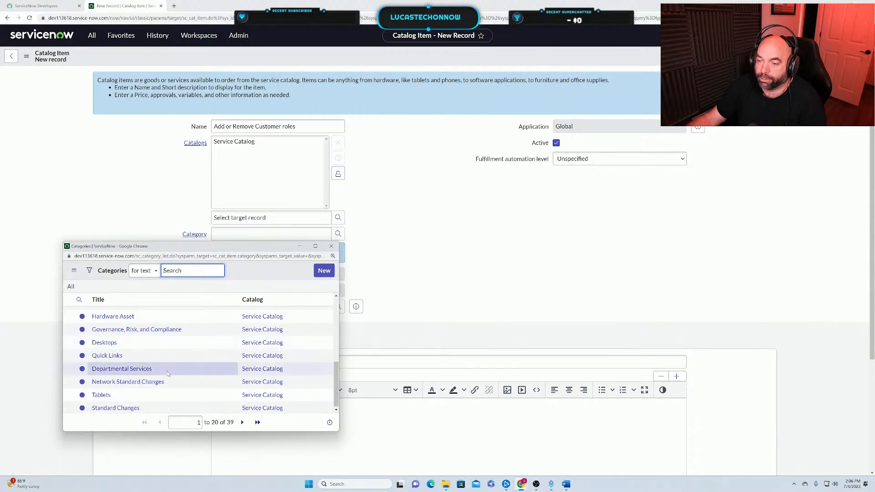
{"action": "scroll", "coordinate": [158, 391], "scroll_direction": "up", "scroll_amount": 5}
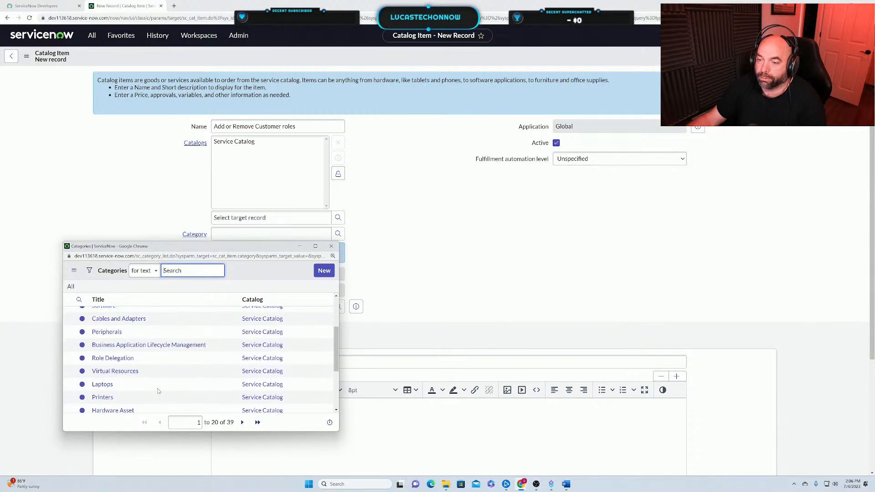
{"action": "scroll", "coordinate": [158, 390], "scroll_direction": "up", "scroll_amount": 1}
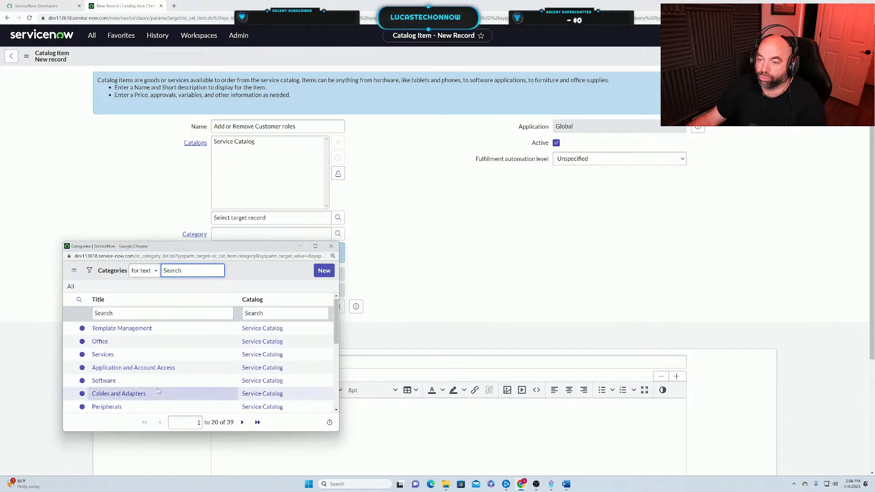
{"action": "scroll", "coordinate": [157, 380], "scroll_direction": "down", "scroll_amount": 1}
{"action": "scroll", "coordinate": [157, 380], "scroll_direction": "down", "scroll_amount": 2}
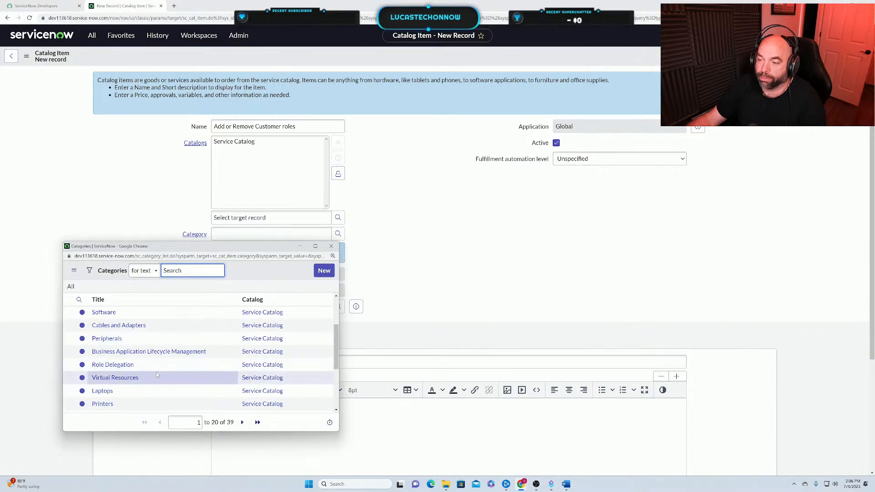
{"action": "left_click", "coordinate": [109, 366]}
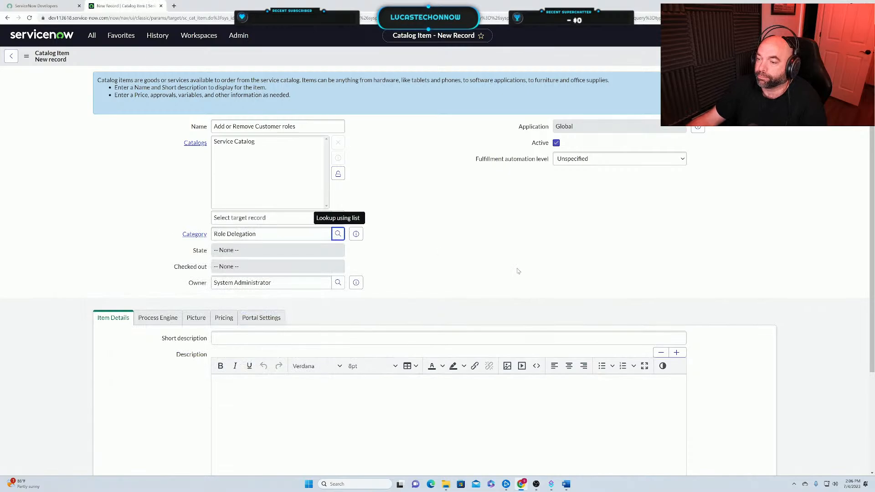
Enter "Add or Remove Customer contact roles" as the item's short description
{"action": "scroll", "coordinate": [7, 274], "scroll_direction": "down", "scroll_amount": 1}
{"action": "left_click", "coordinate": [265, 304]}
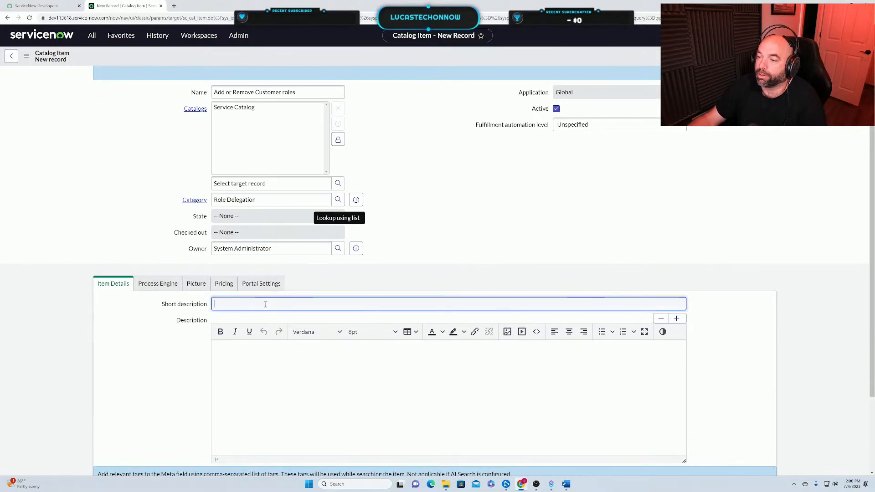
{"action": "type", "text": "Add or"}
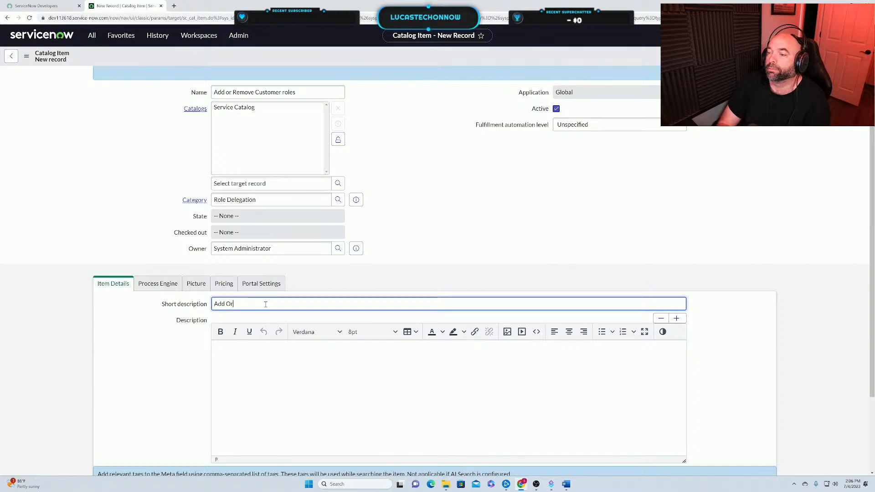
{"action": "key", "text": "BackSpace"}
{"action": "key", "text": "BackSpace"}
{"action": "type", "text": "or Remove"}
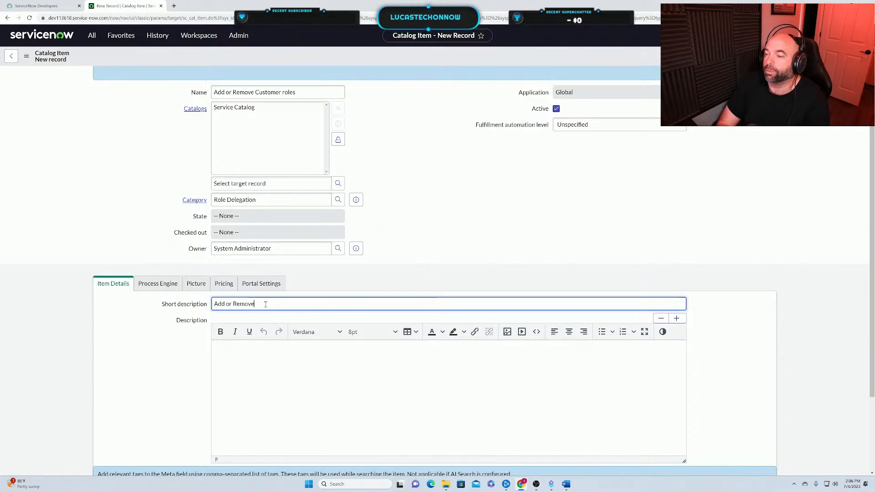
{"action": "type", "text": " Customer conta"}
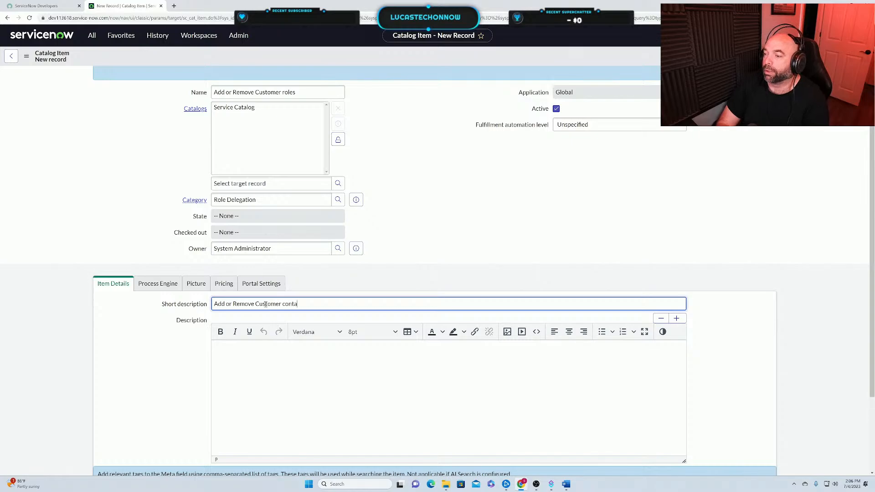
{"action": "type", "text": "ct roles"}
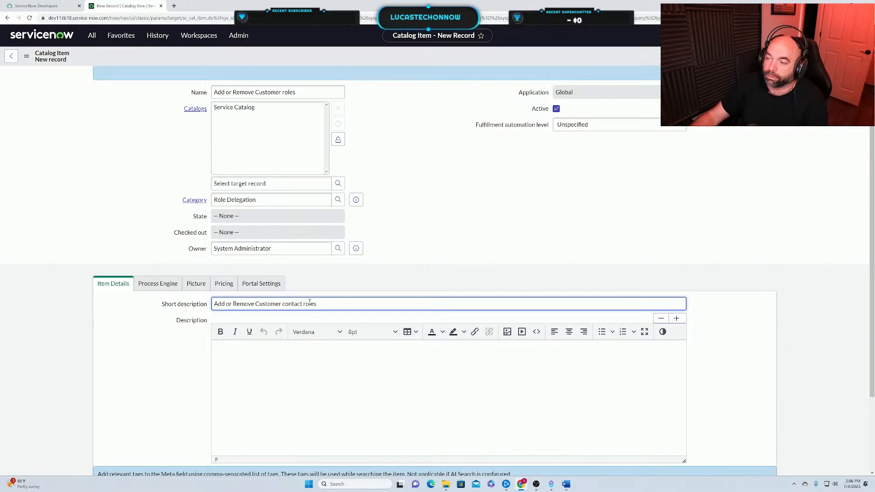
Copy the short description text into the item's Description
{"action": "key", "text": "ctrl+a"}
{"action": "key", "text": "ctrl+c"}
{"action": "left_click", "coordinate": [268, 363]}
{"action": "key", "text": "ctrl+v"}
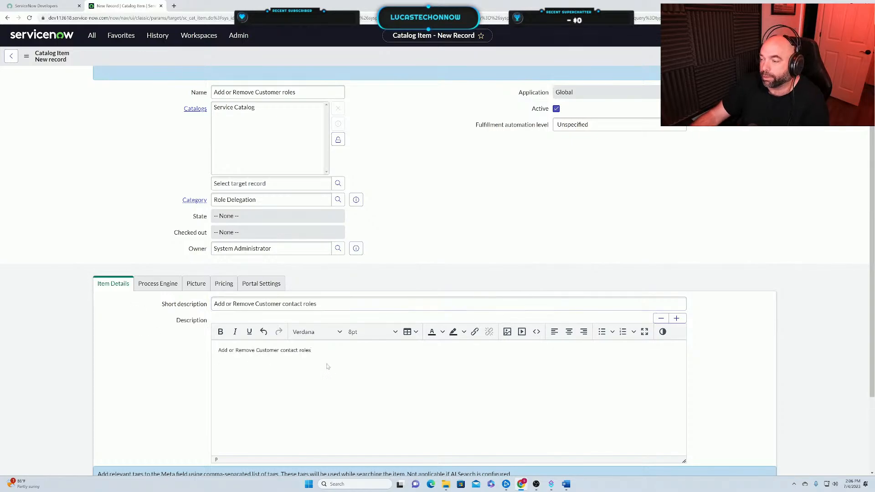
Format the "Add or Remove Customer contact roles" line in the Description as 12pt bold
{"action": "left_click_drag", "start_coordinate": [312, 350], "coordinate": [299, 351]}
{"action": "key", "text": "ctrl+a"}
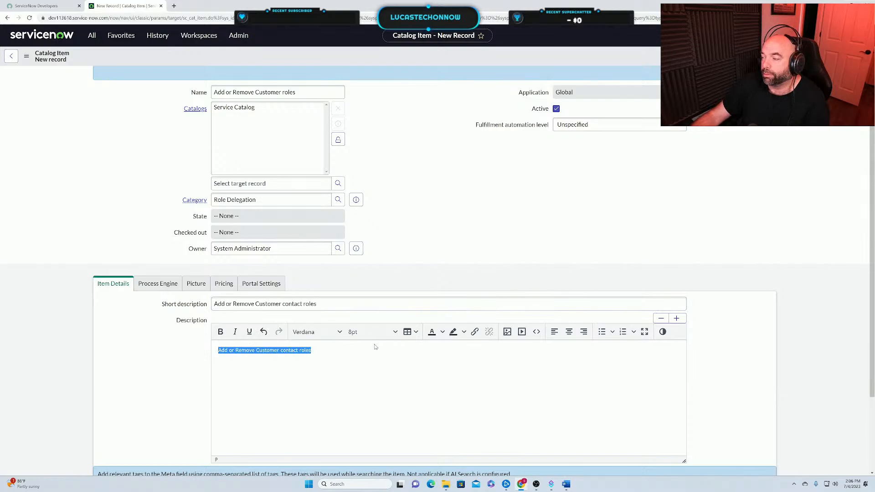
{"action": "left_click", "coordinate": [394, 333]}
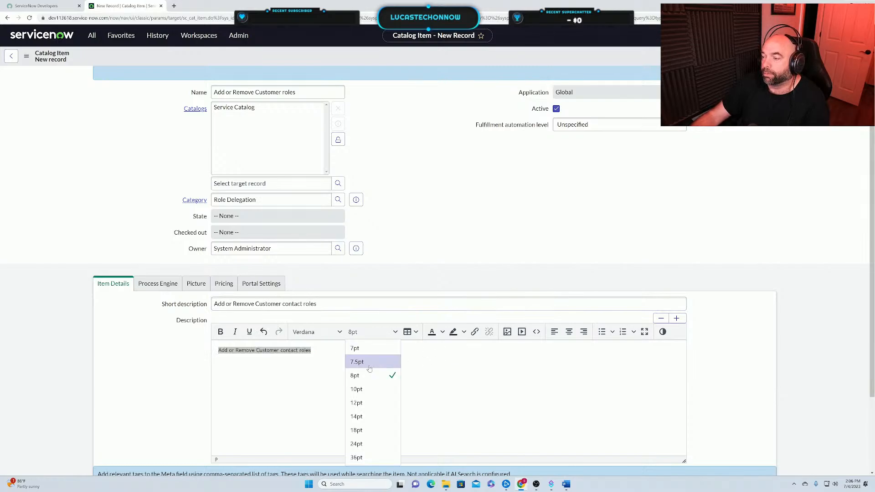
{"action": "left_click", "coordinate": [361, 402]}
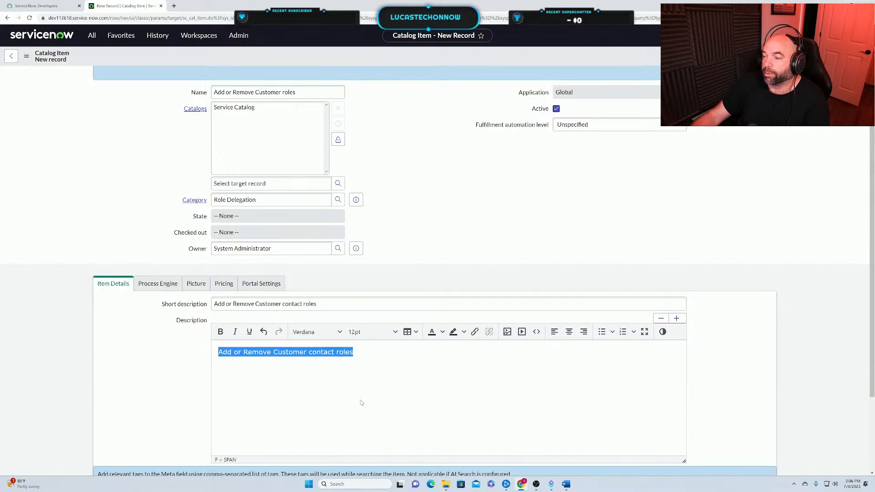
{"action": "left_click", "coordinate": [220, 331]}
{"action": "left_click", "coordinate": [391, 353]}
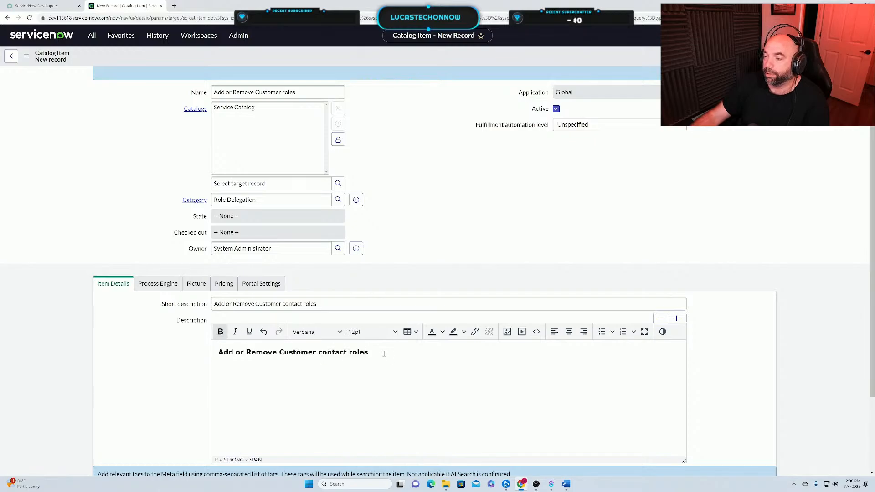
Begin a new paragraph below the heading line in the Description with the word "Add"
{"action": "key", "text": "Return"}
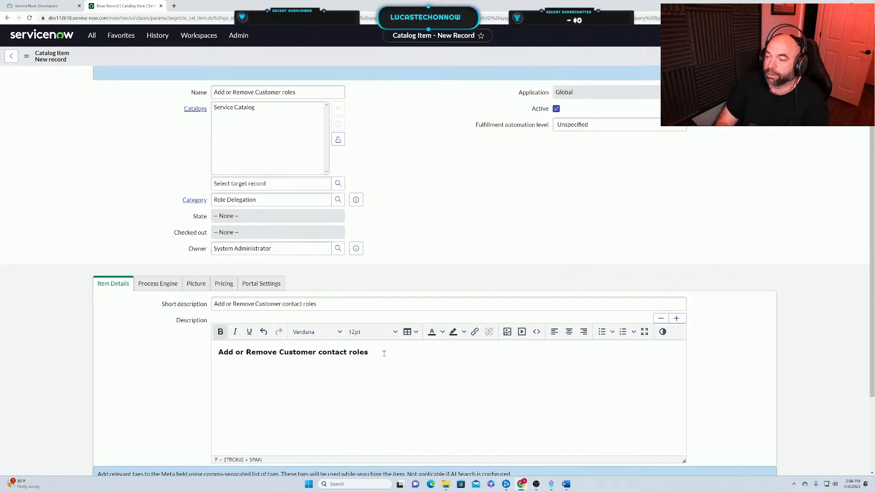
{"action": "type", "text": "Add"}
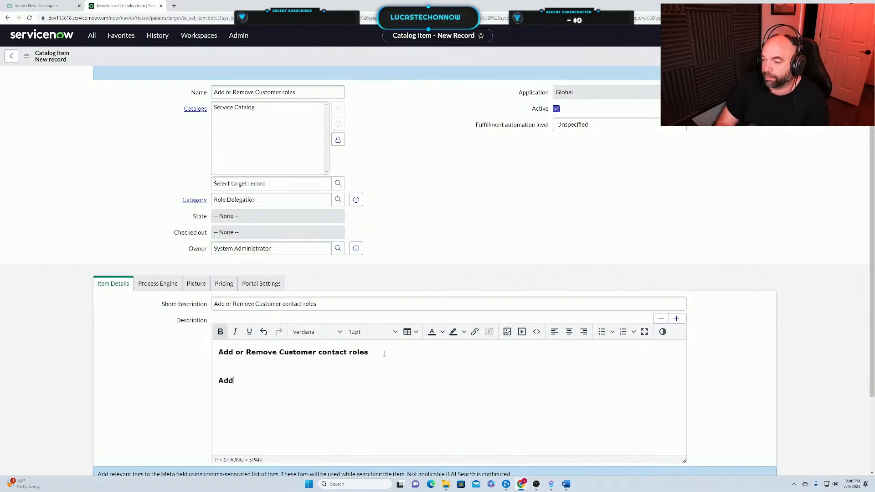
{"action": "type", "text": " digg"}
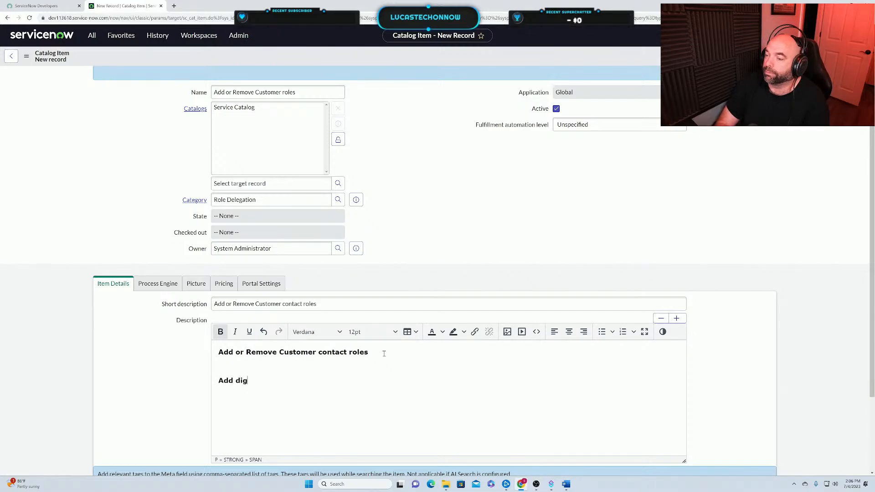
{"action": "key", "text": "BackSpace"}
{"action": "key", "text": "BackSpace"}
{"action": "type", "text": "fferent types of r"}
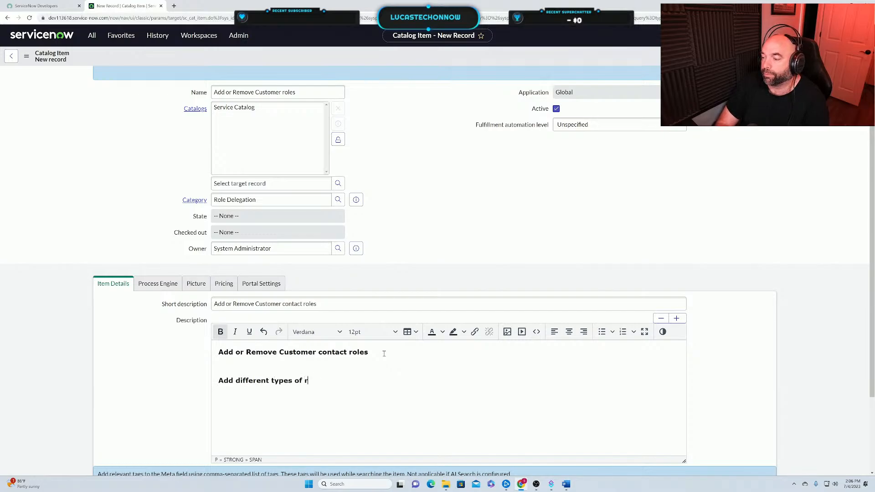
{"action": "key", "text": "BackSpace"}
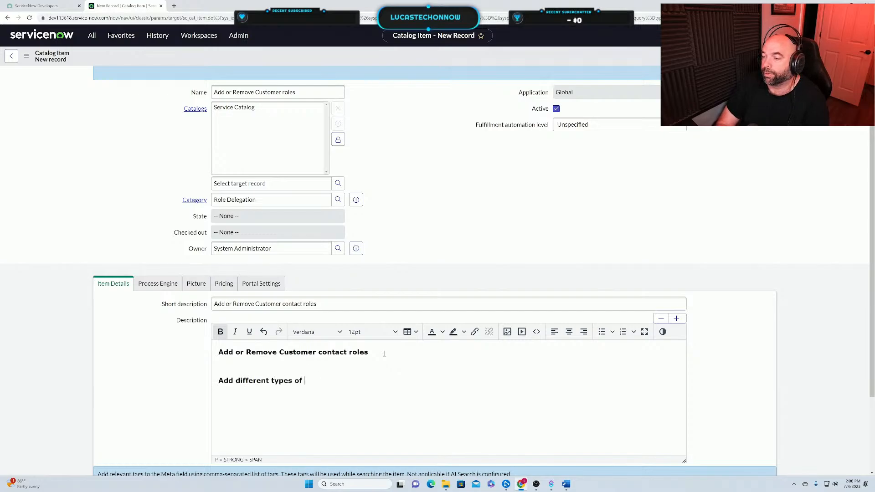
{"action": "type", "text": "user"}
{"action": "key", "text": "BackSpace"}
{"action": "key", "text": "BackSpace"}
{"action": "key", "text": "BackSpace"}
{"action": "key", "text": "BackSpace"}
{"action": "key", "text": "BackSpace"}
{"action": "key", "text": "BackSpace"}
{"action": "key", "text": "BackSpace"}
{"action": "key", "text": "BackSpace"}
{"action": "key", "text": "BackSpace"}
{"action": "key", "text": "BackSpace"}
{"action": "key", "text": "BackSpace"}
{"action": "key", "text": "BackSpace"}
{"action": "key", "text": "BackSpace"}
{"action": "key", "text": "BackSpace"}
{"action": "key", "text": "BackSpace"}
{"action": "key", "text": "BackSpace"}
{"action": "key", "text": "BackSpace"}
{"action": "key", "text": "BackSpace"}
{"action": "key", "text": "BackSpace"}
{"action": "key", "text": "BackSpace"}
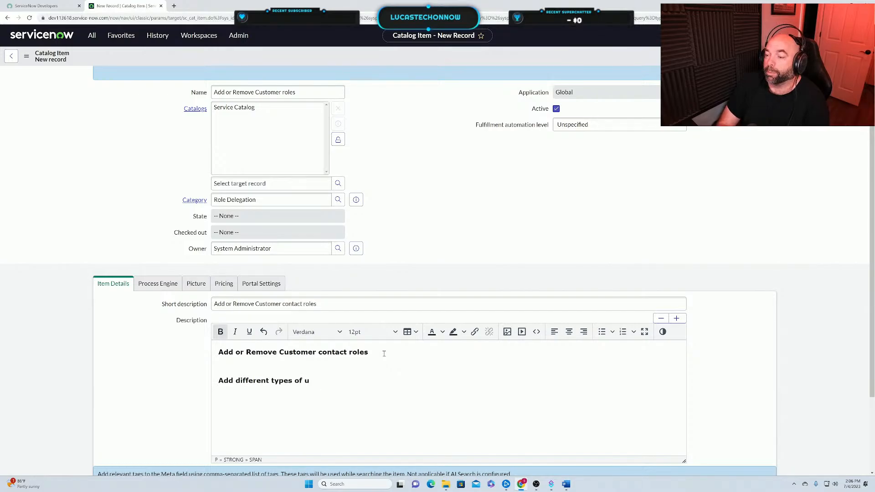
{"action": "key", "text": "BackSpace"}
Complete the new Description sentence as "Add or remove user roles for a customer contact."
{"action": "type", "text": "or rem"}
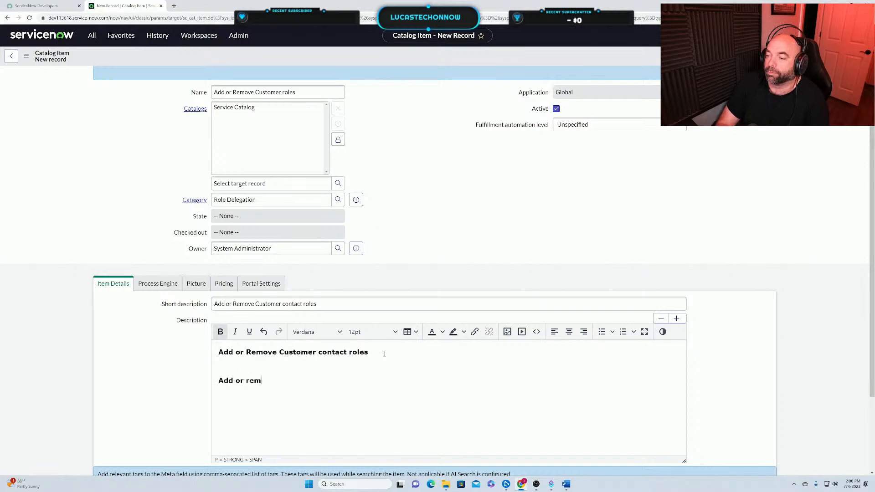
{"action": "type", "text": "ove ru"}
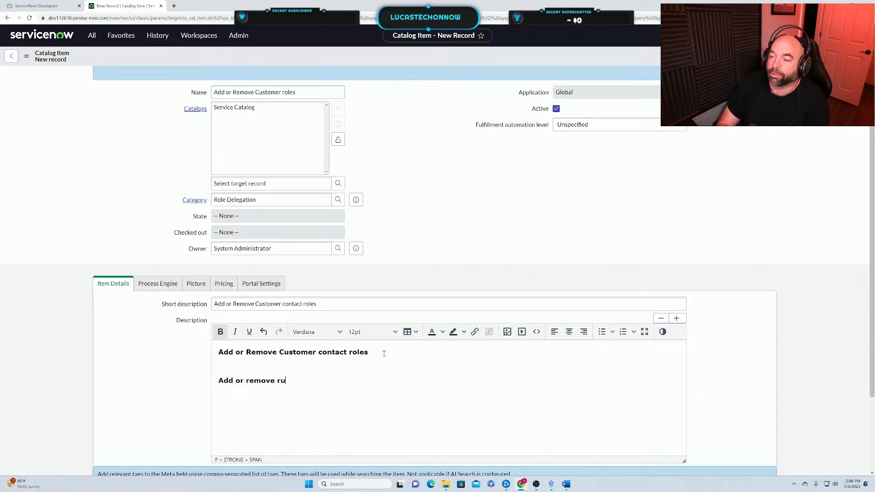
{"action": "key", "text": "BackSpace"}
{"action": "key", "text": "BackSpace"}
{"action": "type", "text": "user"}
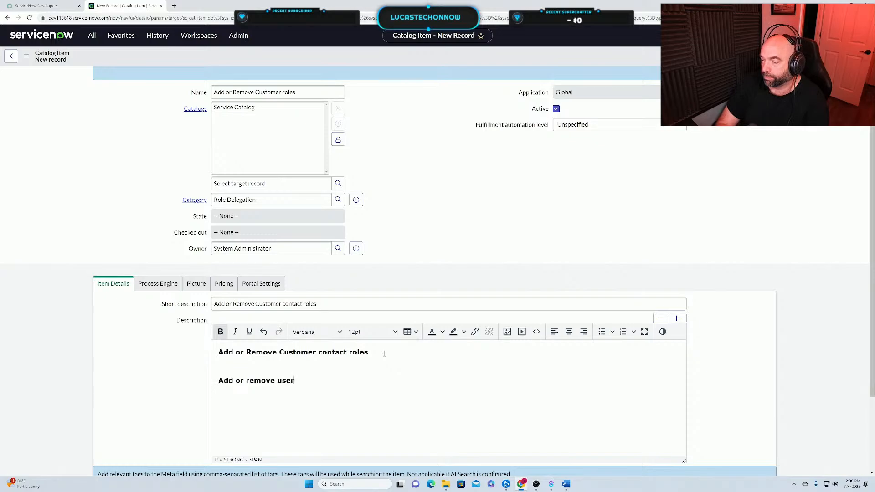
{"action": "type", "text": " roles for a cu"}
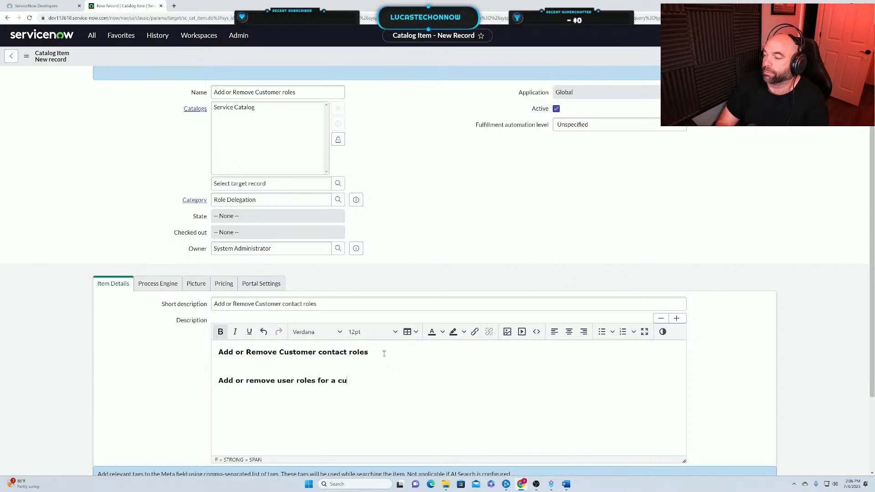
{"action": "type", "text": "stomer contact"}
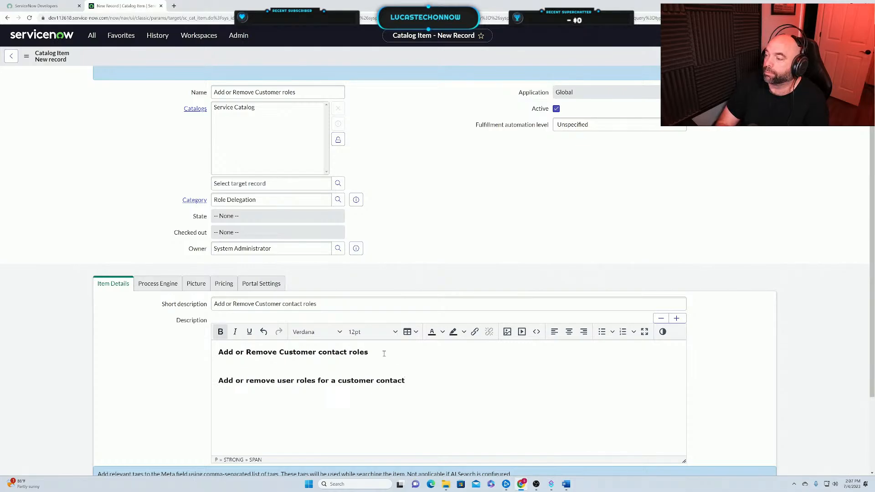
{"action": "type", "text": "."}
Add a "For example:" line below the sentence, followed by the lines "Financial Approver" and "Change Approver"
{"action": "key", "text": "Return"}
{"action": "key", "text": "Return"}
{"action": "type", "text": "For exa"}
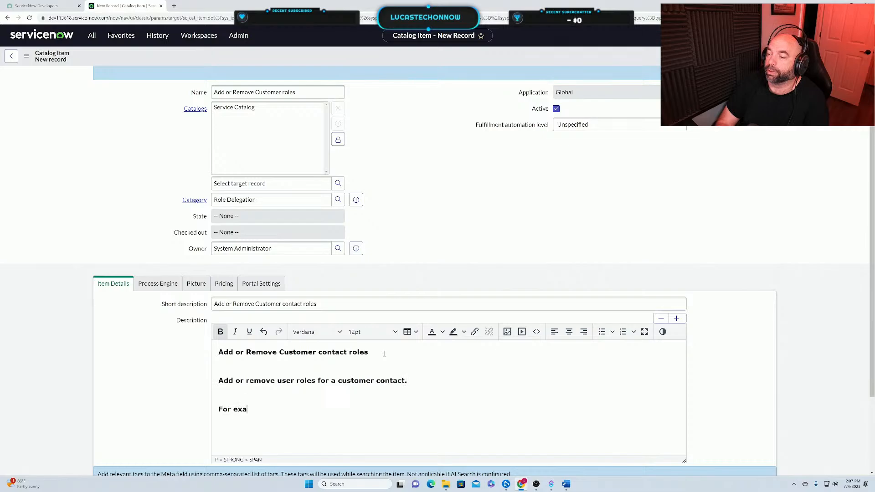
{"action": "type", "text": "mple: "}
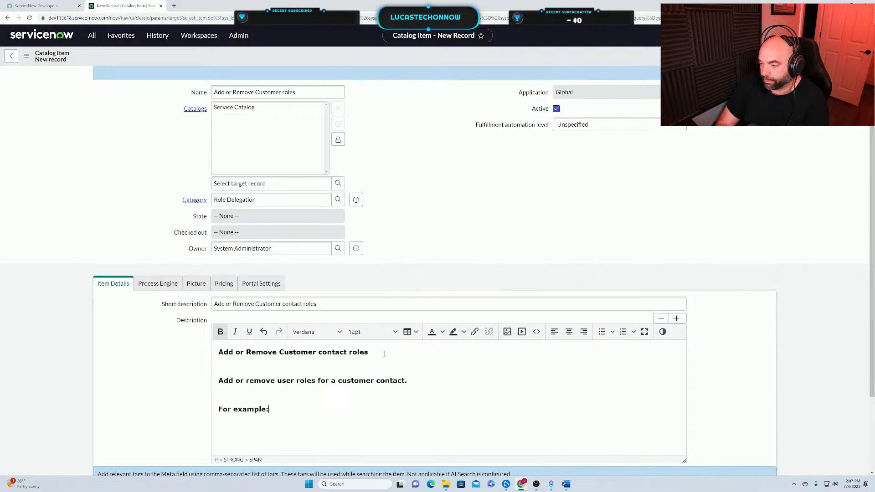
{"action": "type", "text": "Fina"}
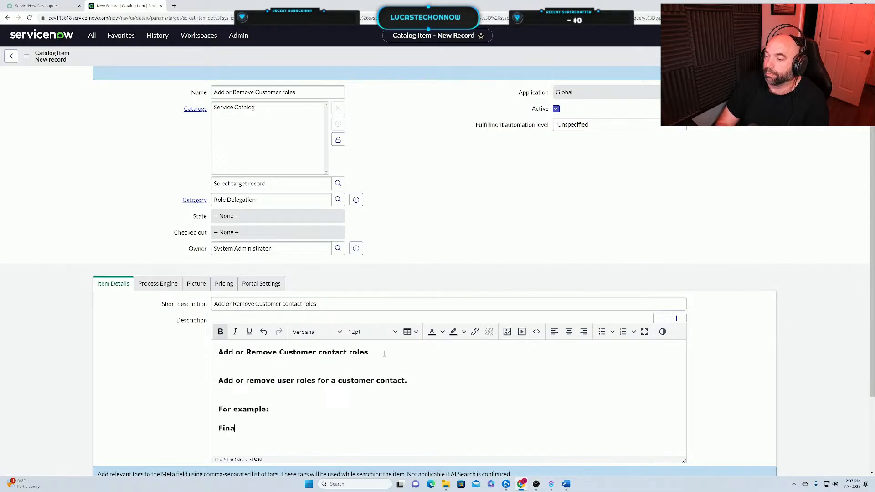
{"action": "type", "text": "ncial Approver"}
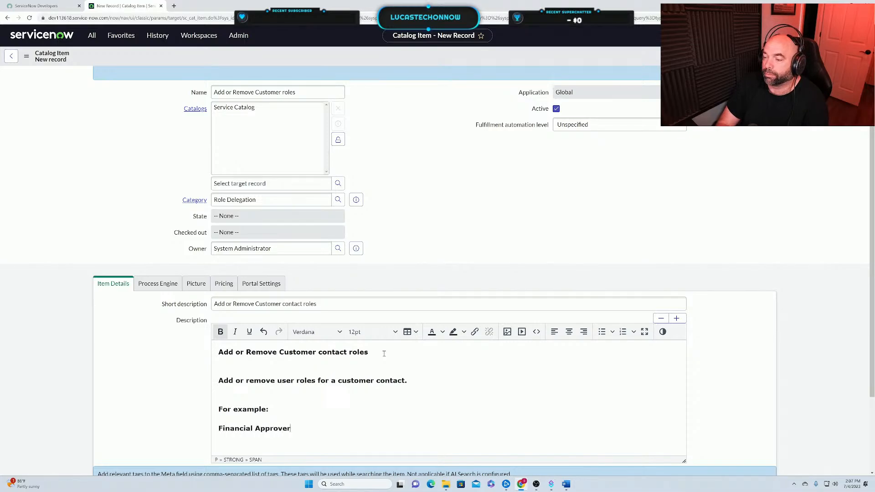
{"action": "key", "text": "Return"}
{"action": "type", "text": "Change Ap"}
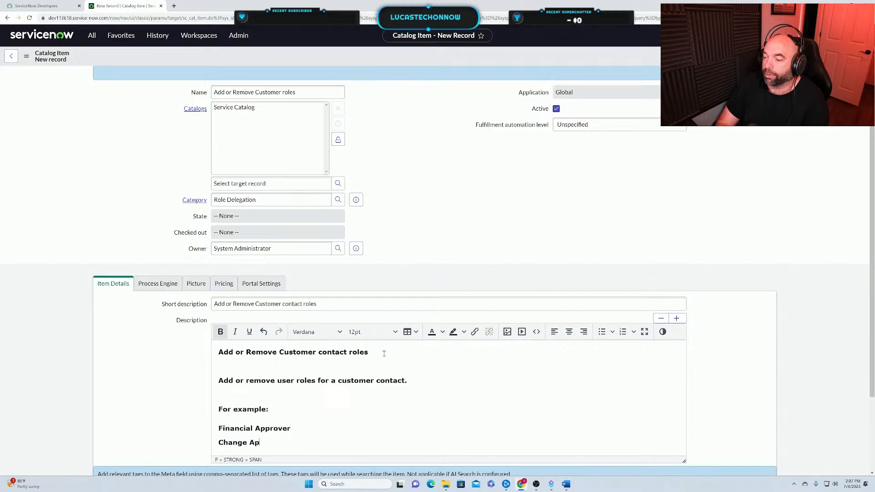
{"action": "type", "text": "prover"}
Extend the example role list in the Description with the lines "Security Contact" and "Privacy Contact"
{"action": "key", "text": "Return"}
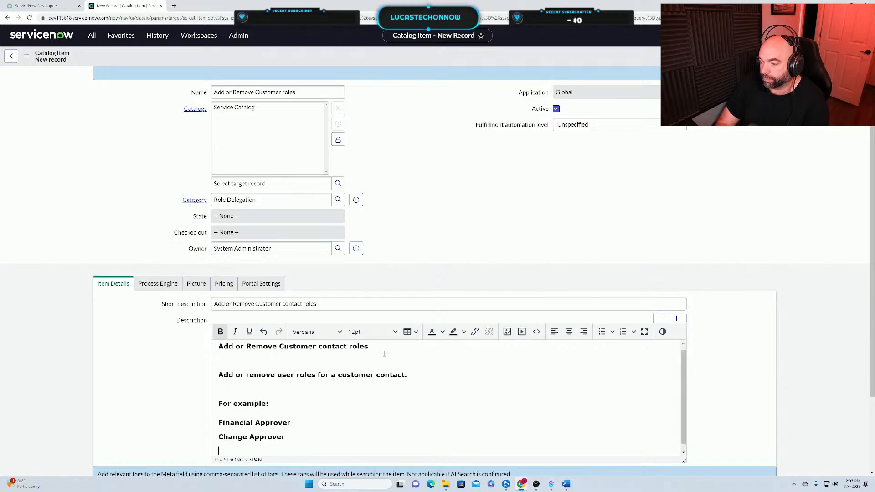
{"action": "type", "text": "t roles"}
{"action": "key", "text": "BackSpace"}
{"action": "key", "text": "BackSpace"}
{"action": "key", "text": "BackSpace"}
{"action": "type", "text": "Sec"}
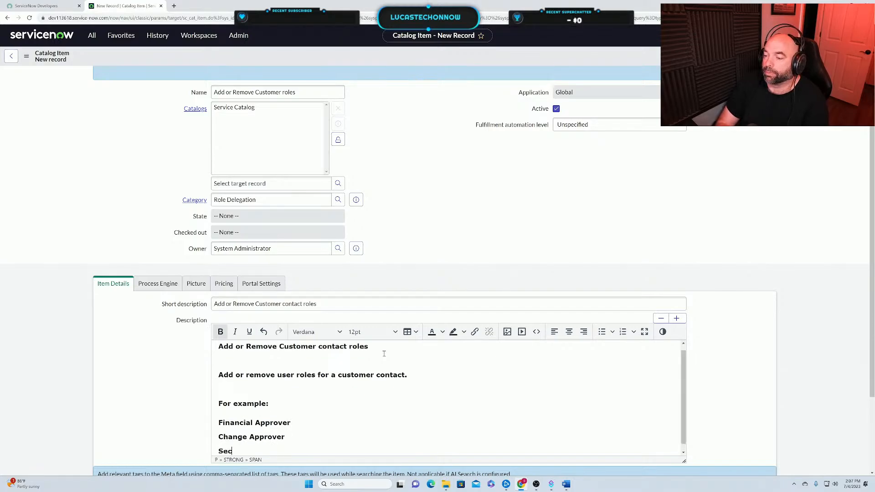
{"action": "type", "text": "urity"}
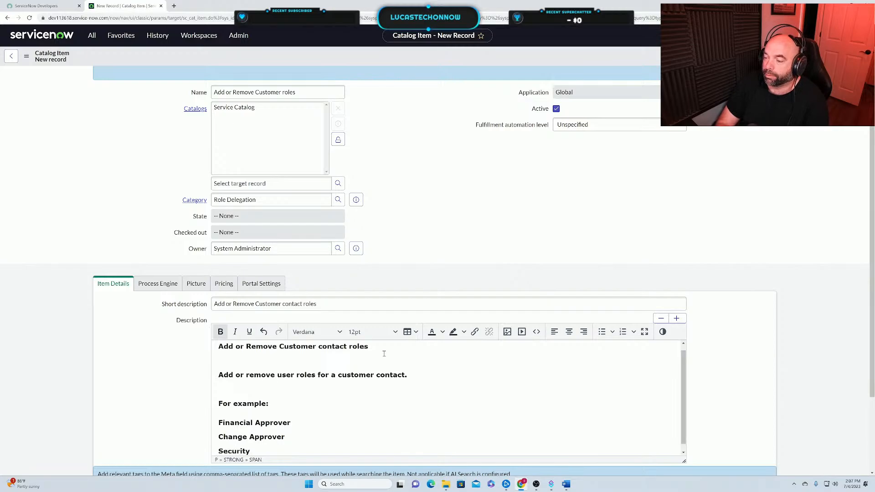
{"action": "type", "text": " Contact"}
{"action": "key", "text": "Return"}
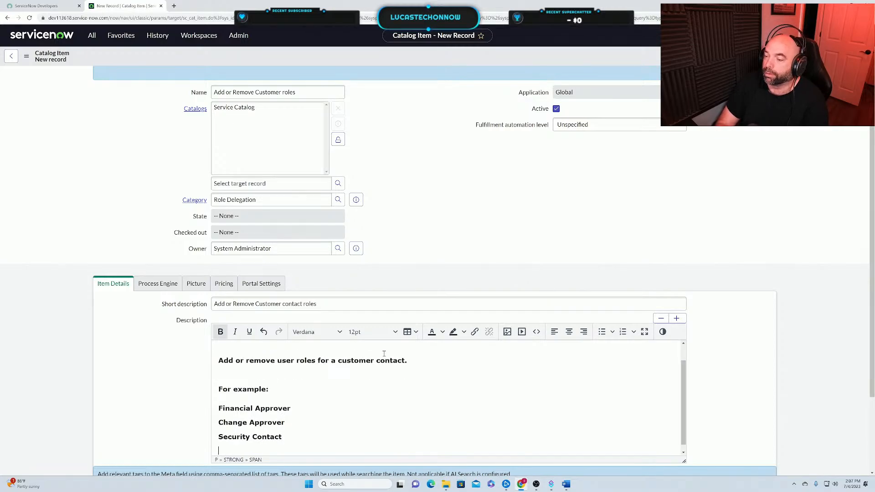
{"action": "type", "text": "Privav"}
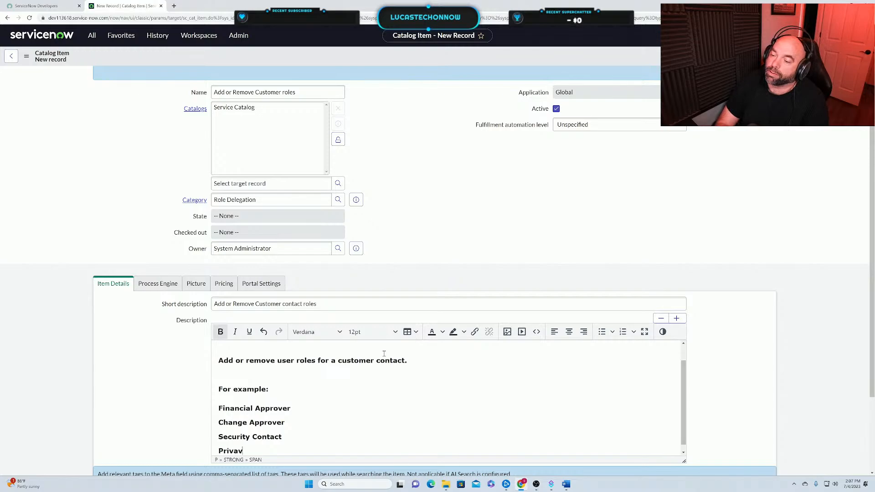
{"action": "type", "text": "yy Con"}
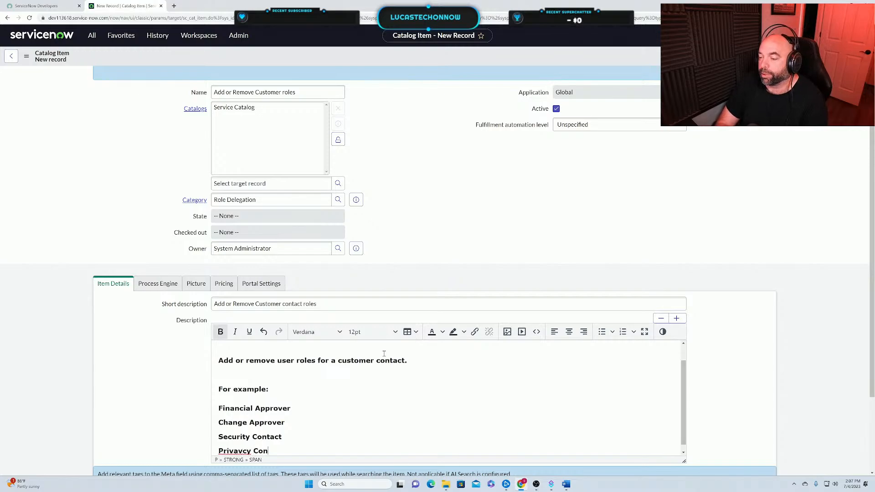
{"action": "key", "text": "BackSpace"}
{"action": "key", "text": "BackSpace"}
{"action": "key", "text": "BackSpace"}
{"action": "key", "text": "BackSpace"}
{"action": "key", "text": "BackSpace"}
{"action": "key", "text": "BackSpace"}
{"action": "key", "text": "BackSpace"}
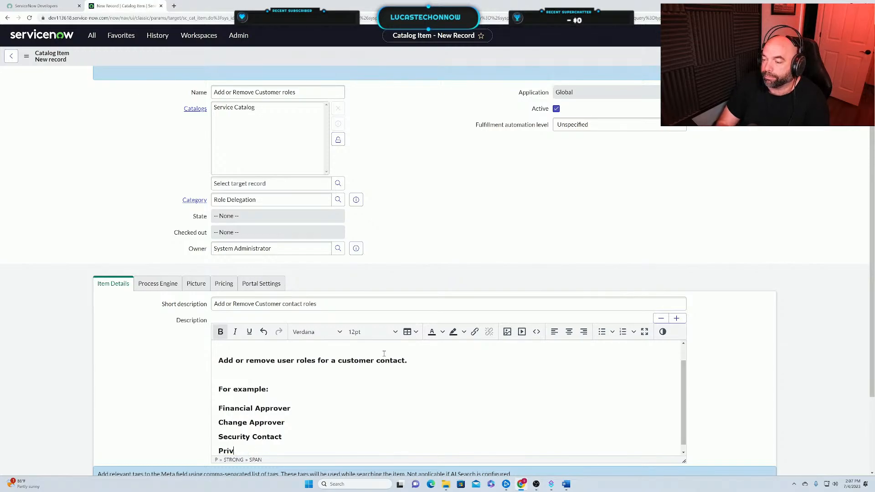
{"action": "type", "text": "cy Contact"}
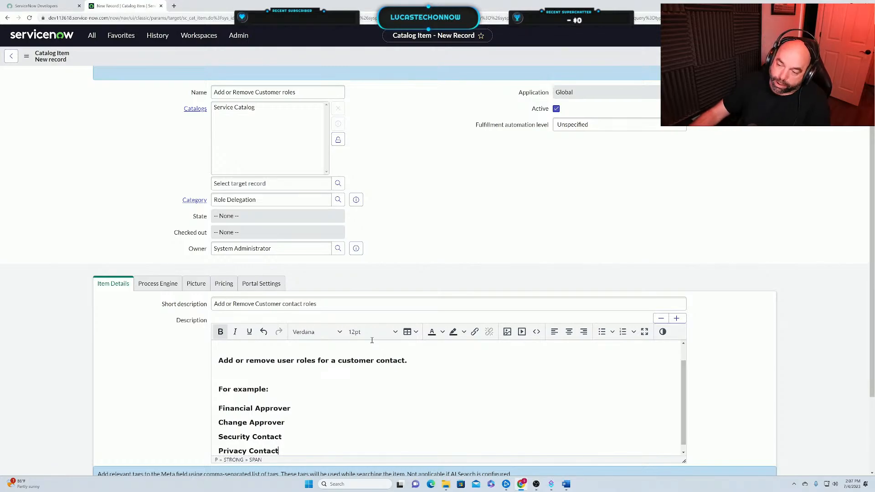
{"action": "left_click_drag", "start_coordinate": [279, 451], "coordinate": [206, 409]}
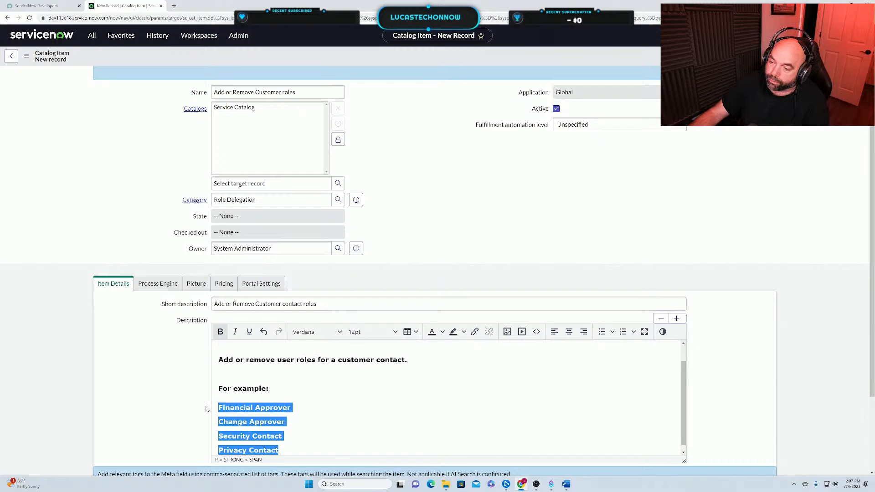
{"action": "left_click", "coordinate": [302, 430]}
{"action": "left_click_drag", "start_coordinate": [269, 447], "coordinate": [212, 411]}
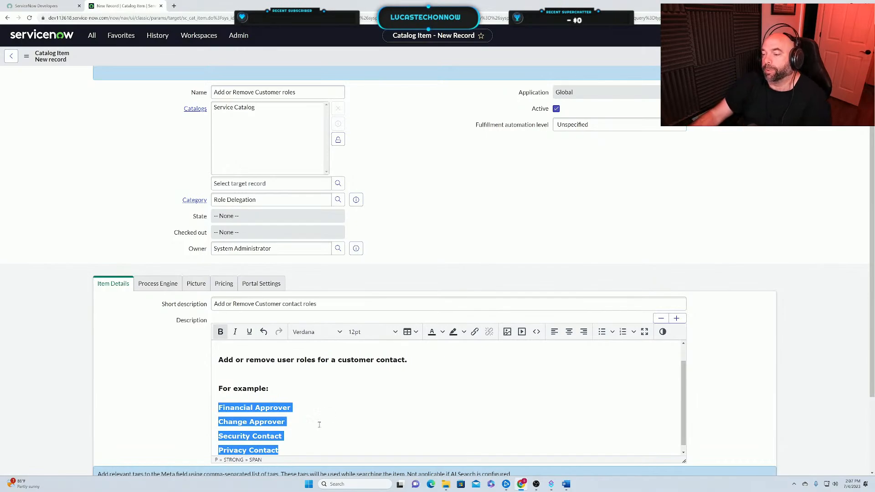
{"action": "left_click_drag", "start_coordinate": [292, 450], "coordinate": [228, 402]}
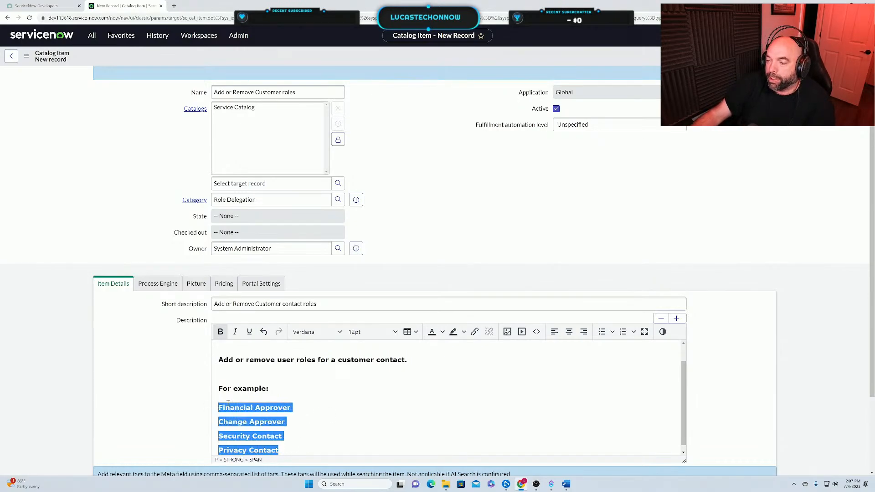
{"action": "left_click", "coordinate": [299, 424]}
{"action": "left_click_drag", "start_coordinate": [310, 412], "coordinate": [223, 407]}
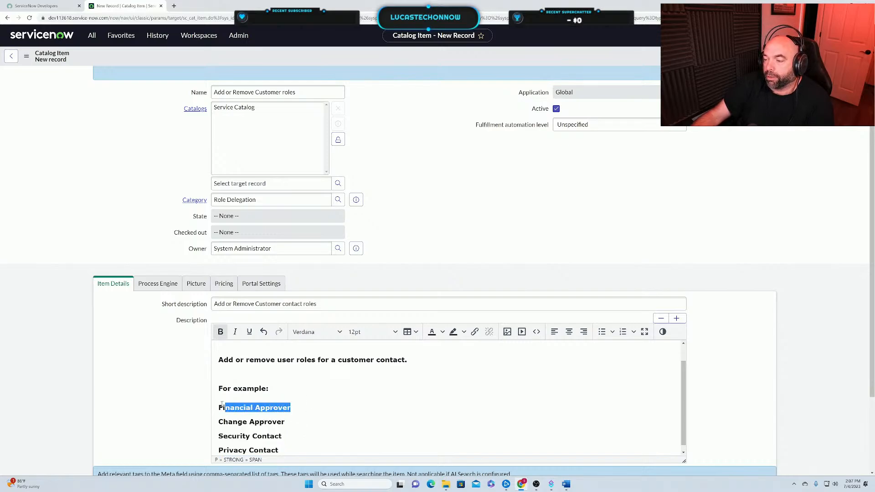
{"action": "left_click_drag", "start_coordinate": [286, 450], "coordinate": [210, 413]}
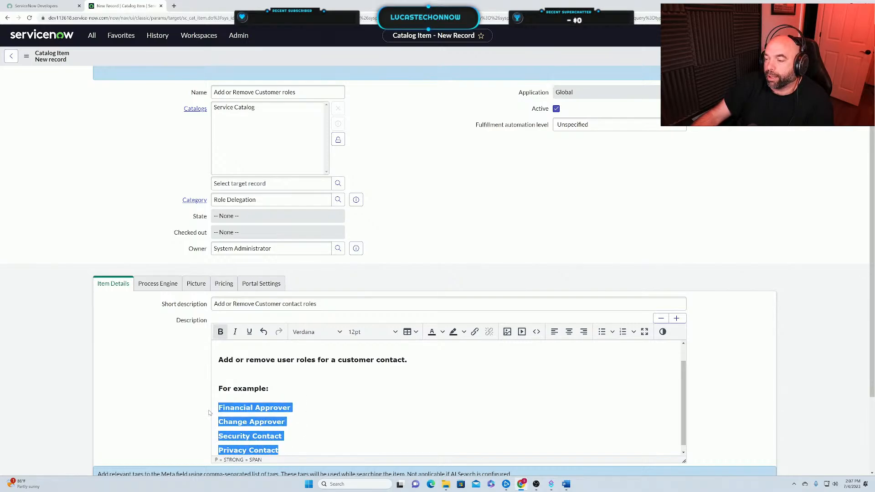
{"action": "left_click_drag", "start_coordinate": [293, 449], "coordinate": [212, 409]}
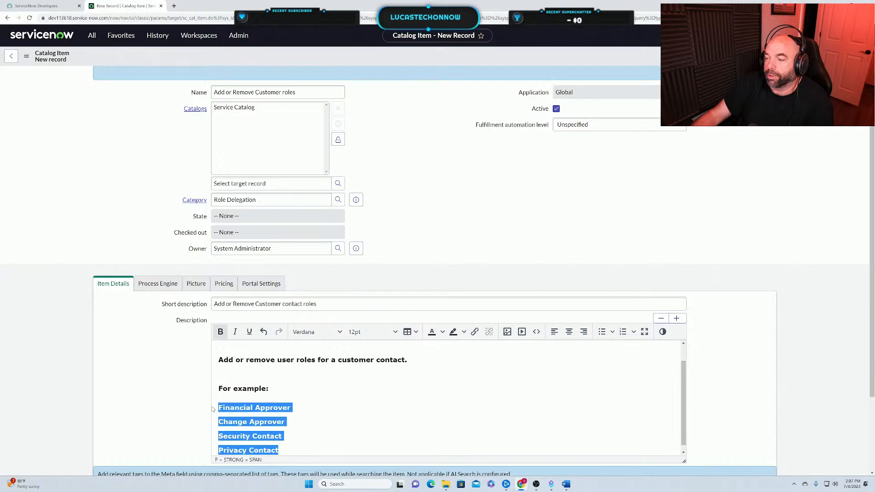
{"action": "left_click", "coordinate": [291, 451]}
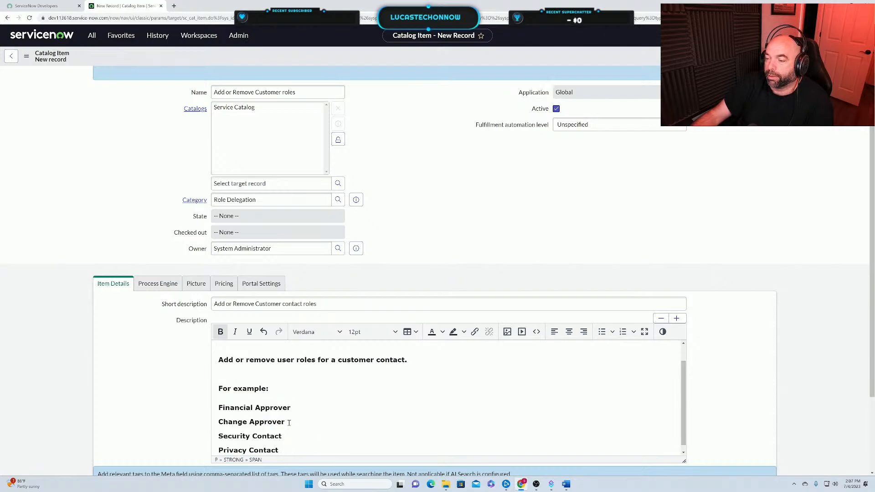
{"action": "left_click_drag", "start_coordinate": [289, 422], "coordinate": [219, 421]}
{"action": "left_click_drag", "start_coordinate": [294, 408], "coordinate": [215, 408]}
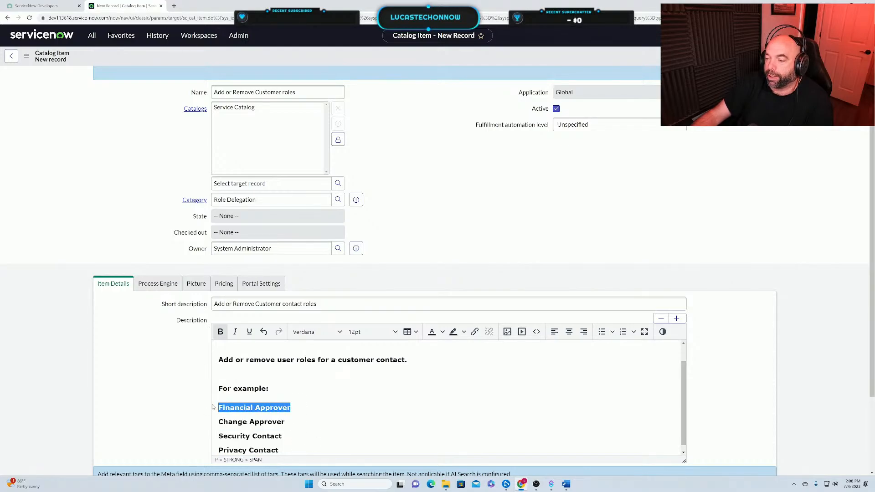
{"action": "left_click", "coordinate": [279, 436]}
{"action": "left_click_drag", "start_coordinate": [279, 436], "coordinate": [220, 437]}
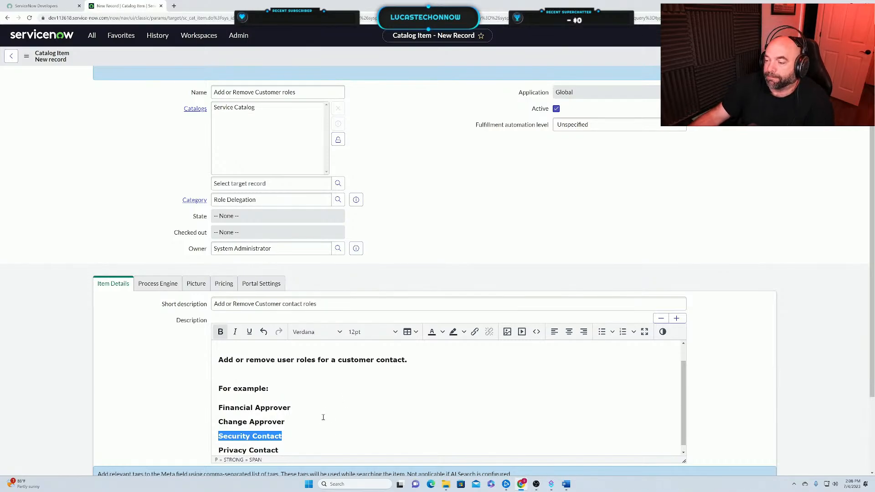
Set the "For example:" line and the four role lines in the Description to 10pt and remove bold from the role lines
{"action": "left_click_drag", "start_coordinate": [293, 451], "coordinate": [218, 382]}
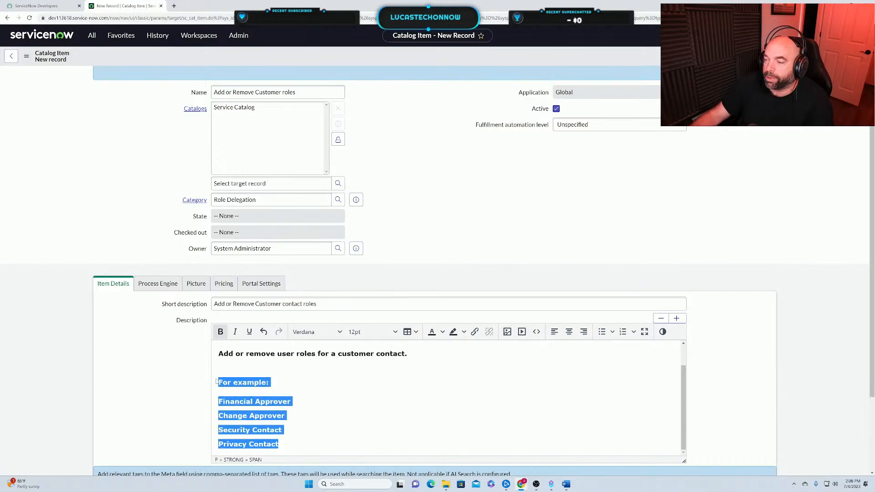
{"action": "left_click", "coordinate": [353, 333]}
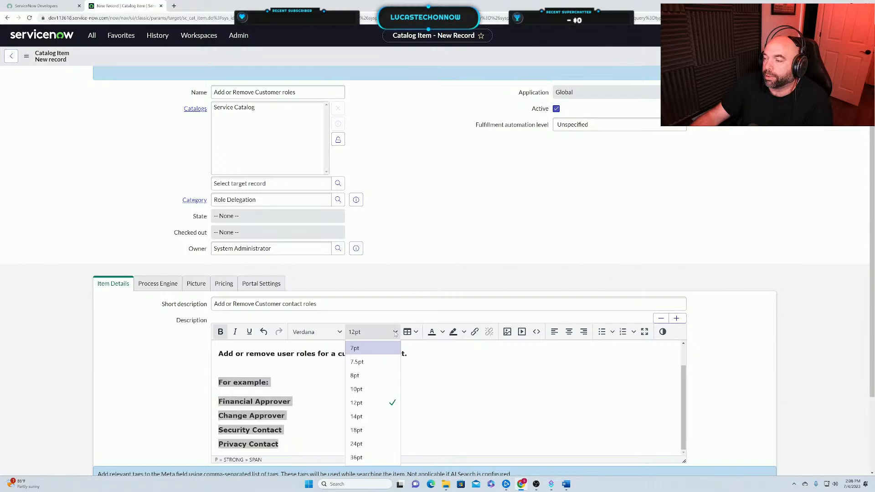
{"action": "left_click", "coordinate": [366, 390]}
{"action": "left_click_drag", "start_coordinate": [292, 445], "coordinate": [200, 408]}
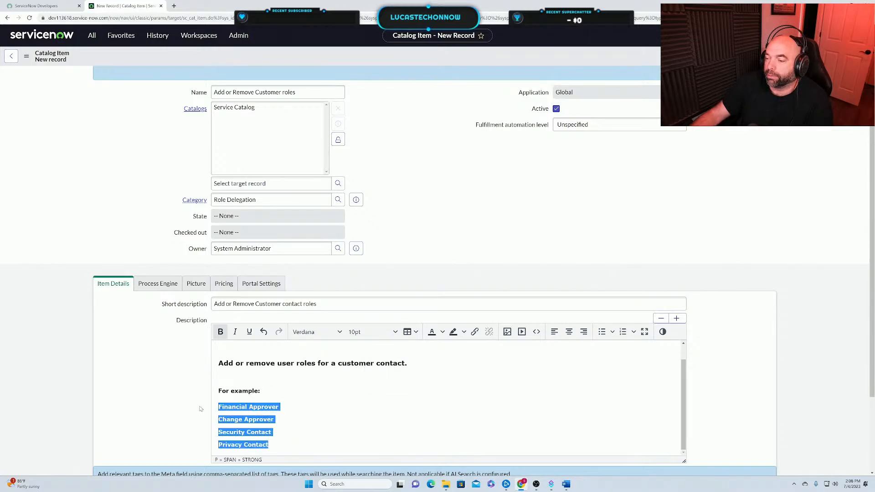
{"action": "left_click", "coordinate": [220, 331]}
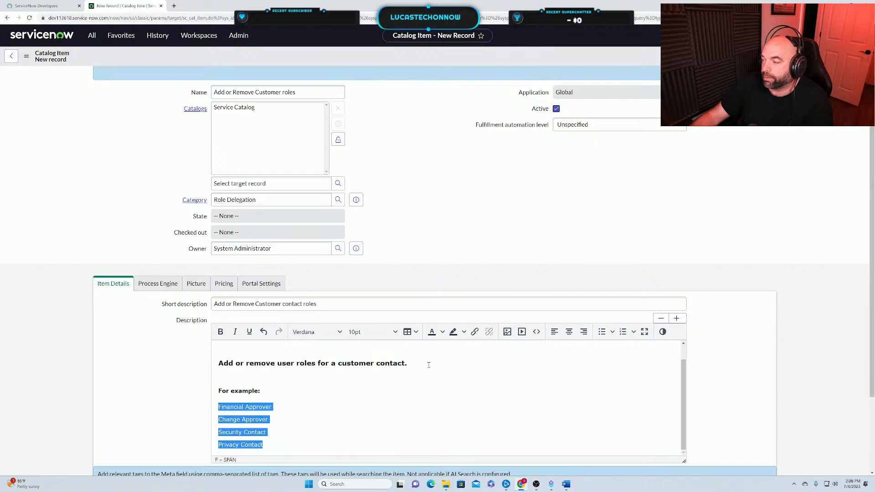
Try to format the four role lines in the Description as a bulleted list, keeping "For example:" as unbulleted text
{"action": "left_click", "coordinate": [601, 331]}
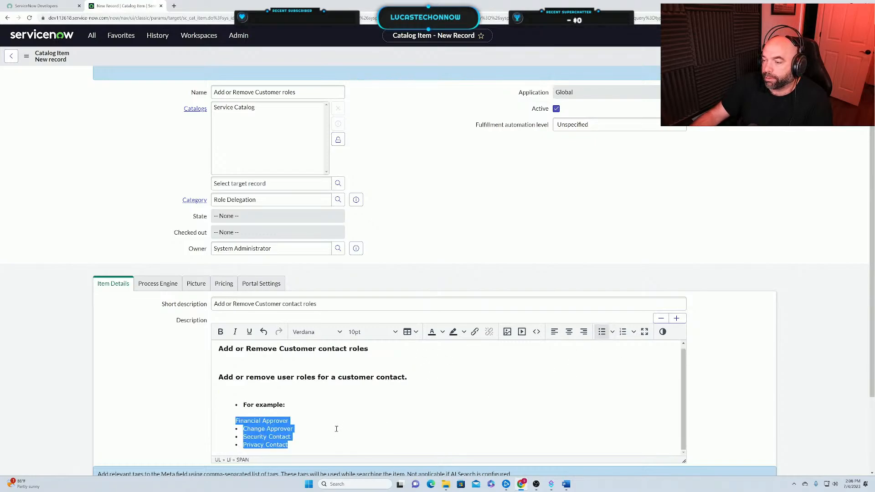
{"action": "left_click", "coordinate": [244, 405]}
{"action": "key", "text": "BackSpace"}
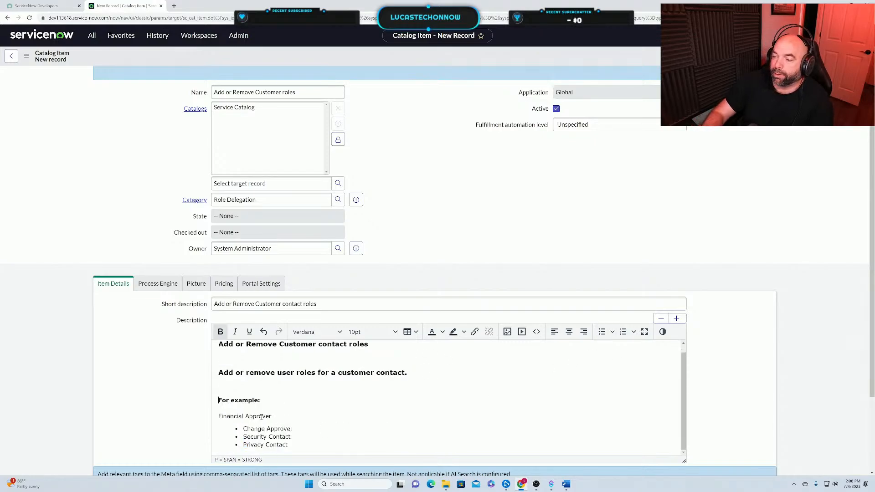
{"action": "left_click_drag", "start_coordinate": [220, 417], "coordinate": [319, 408]}
{"action": "left_click", "coordinate": [601, 332]}
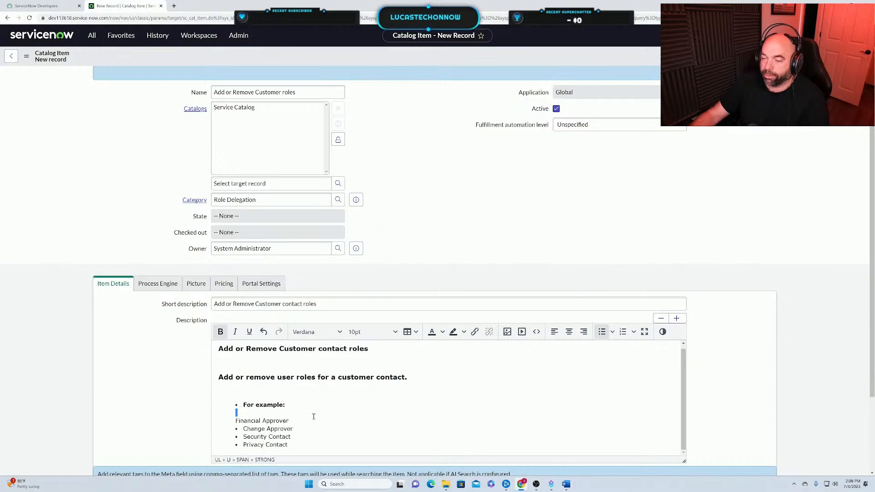
{"action": "key", "text": "ctrl+z"}
{"action": "key", "text": "ctrl+y"}
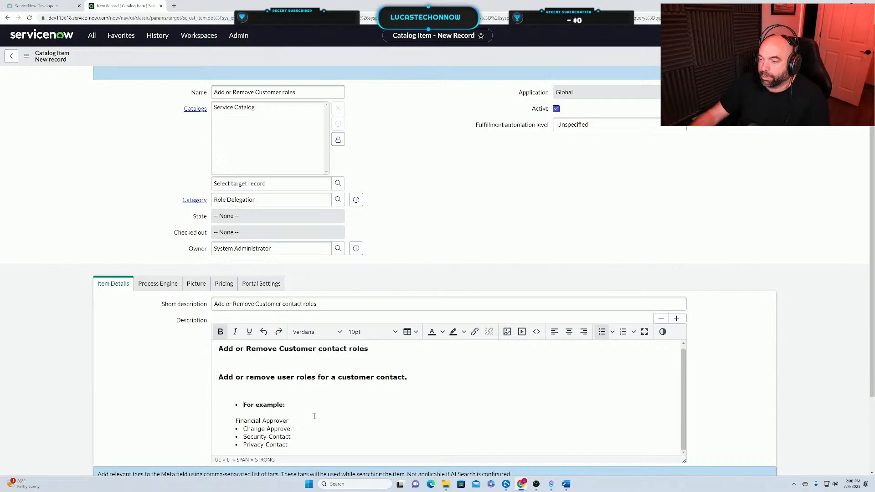
{"action": "key", "text": "BackSpace"}
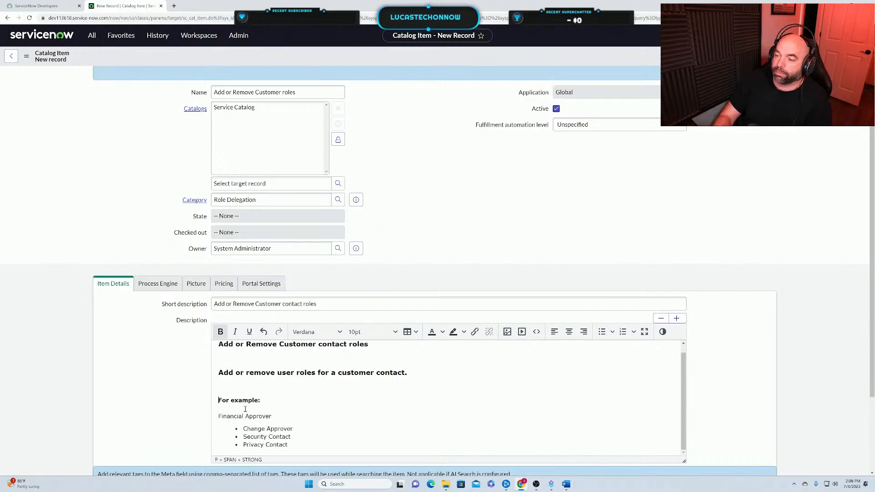
Remove the bold formatting from the "For example:" line in the Description
{"action": "left_click_drag", "start_coordinate": [265, 401], "coordinate": [218, 401]}
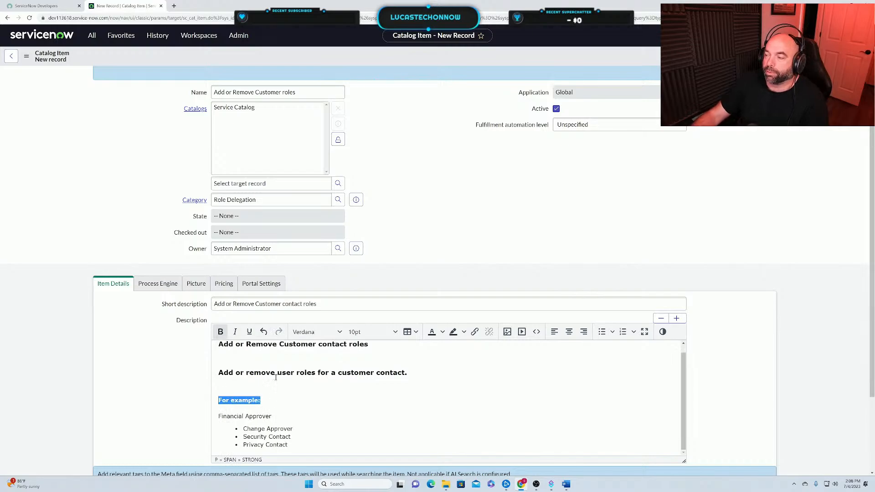
{"action": "left_click", "coordinate": [221, 332]}
{"action": "left_click", "coordinate": [236, 416]}
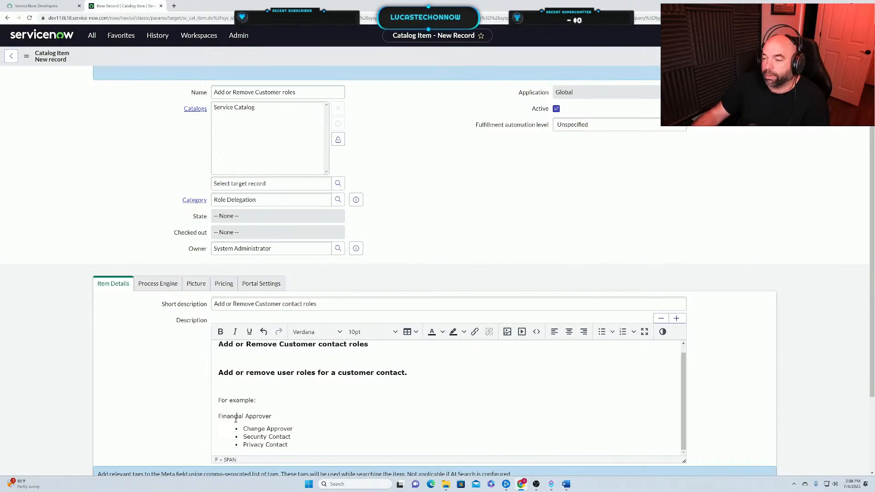
Try to bullet the "Financial Approver" line together with the other roles, and undo the bullet formatting
{"action": "left_click", "coordinate": [219, 409]}
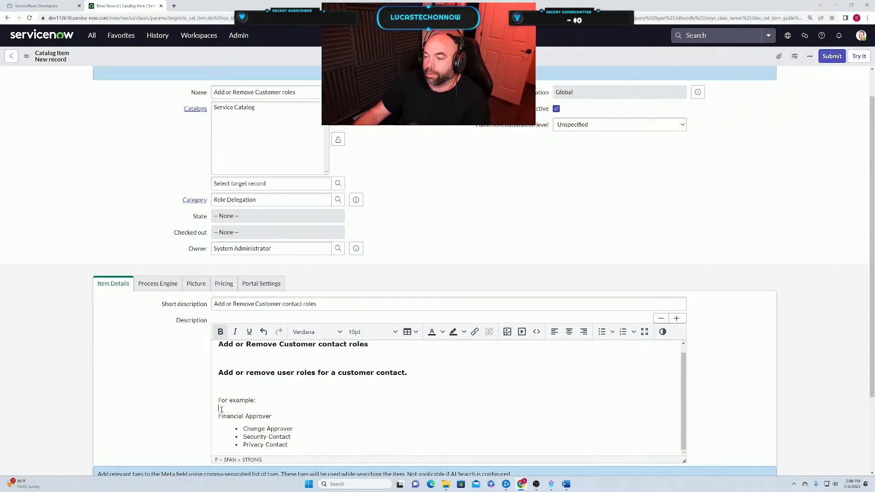
{"action": "left_click", "coordinate": [218, 416]}
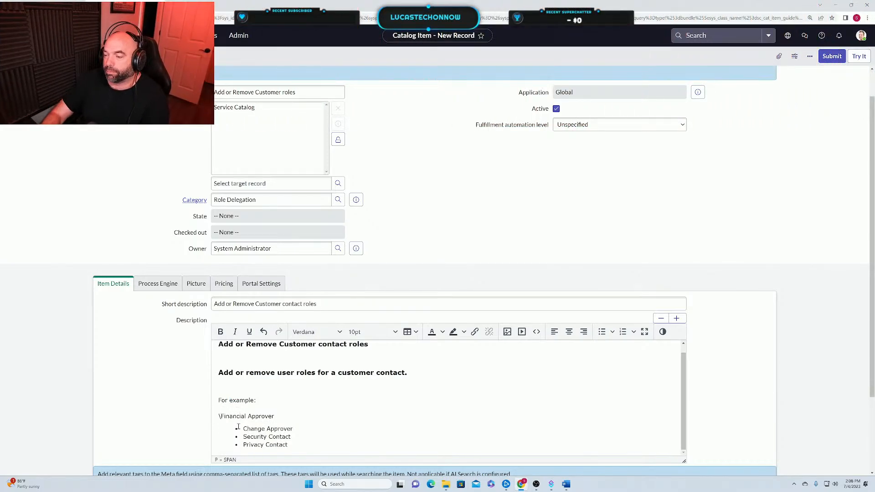
{"action": "key", "text": "F12"}
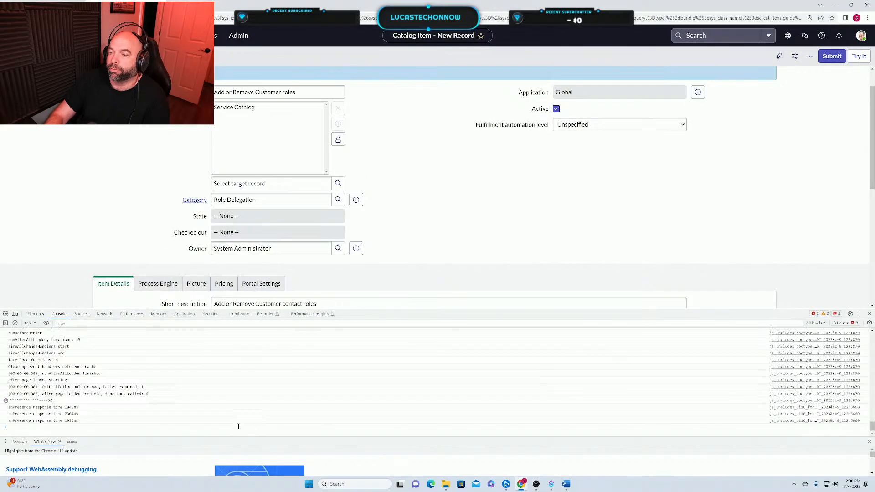
{"action": "key", "text": "F12"}
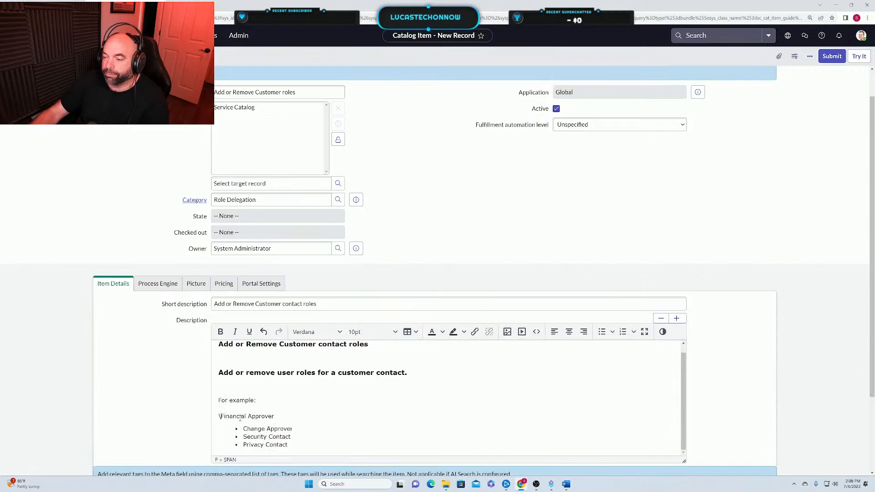
{"action": "key", "text": "BackSpace"}
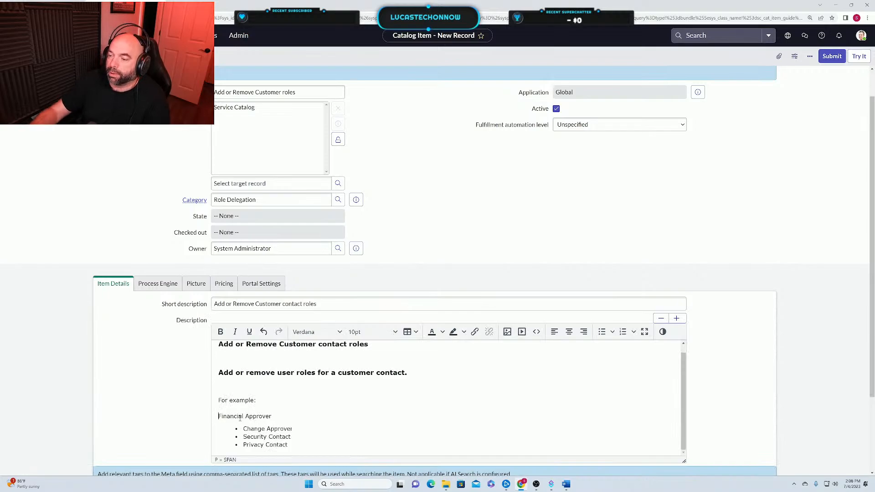
{"action": "triple_click", "coordinate": [273, 418]}
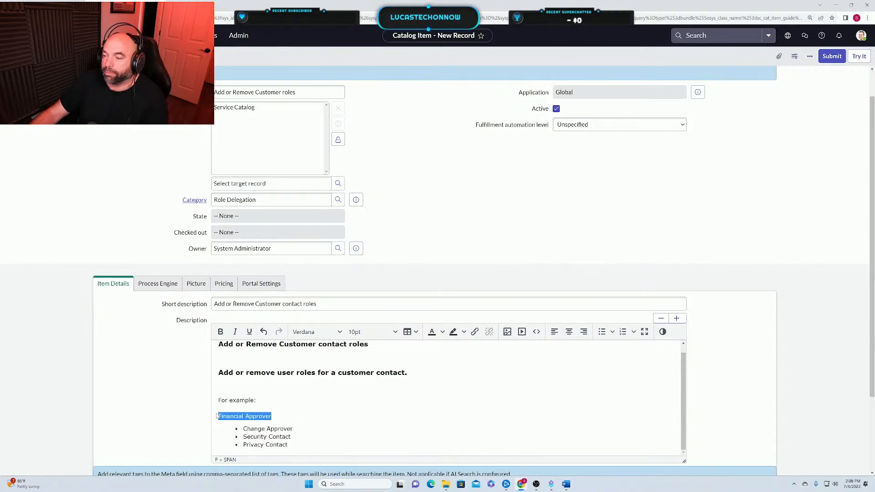
{"action": "left_click", "coordinate": [602, 332]}
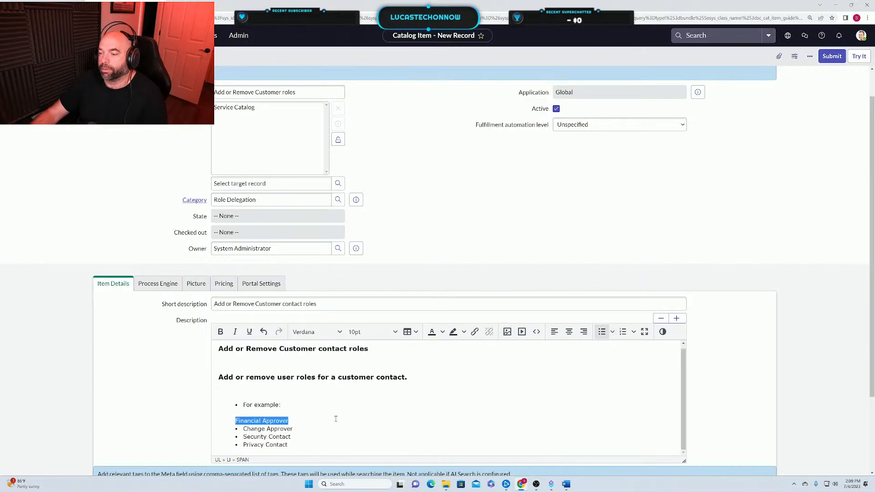
{"action": "key", "text": "ctrl+z"}
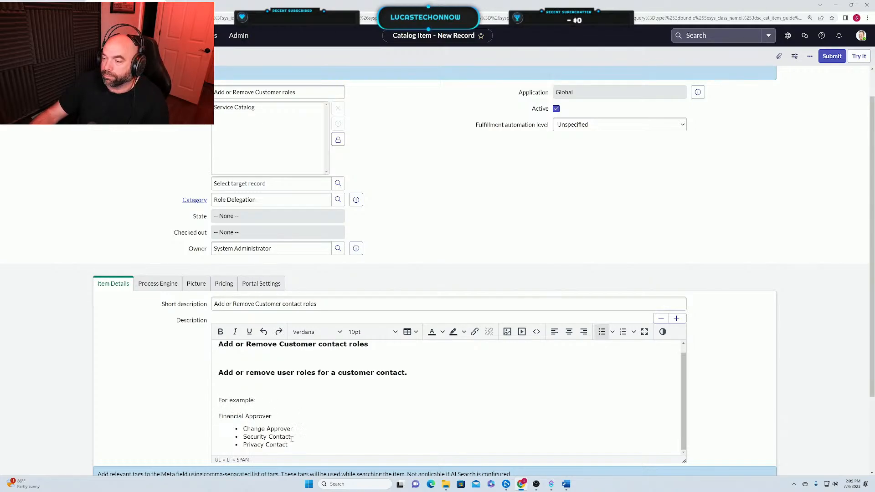
Remove the bullets from the "Change Approver", "Security Contact" and "Privacy Contact" lines in the Description
{"action": "left_click_drag", "start_coordinate": [292, 446], "coordinate": [238, 428]}
{"action": "left_click", "coordinate": [601, 332]}
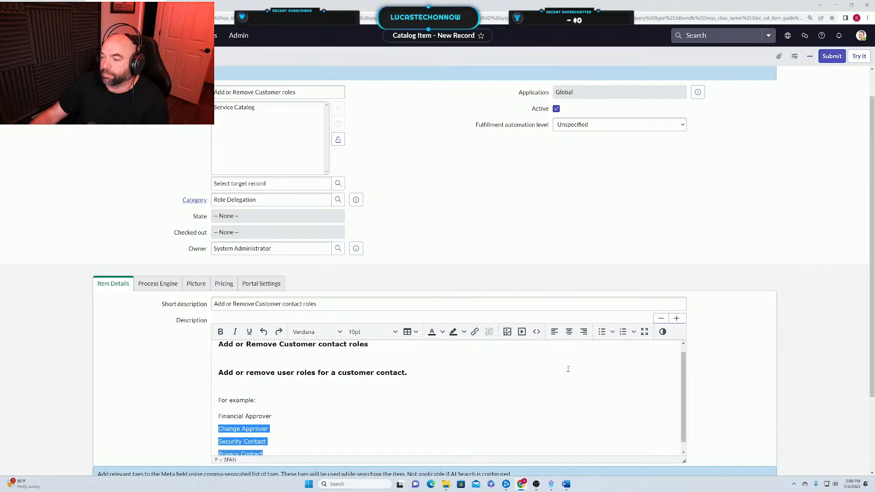
{"action": "left_click", "coordinate": [220, 416]}
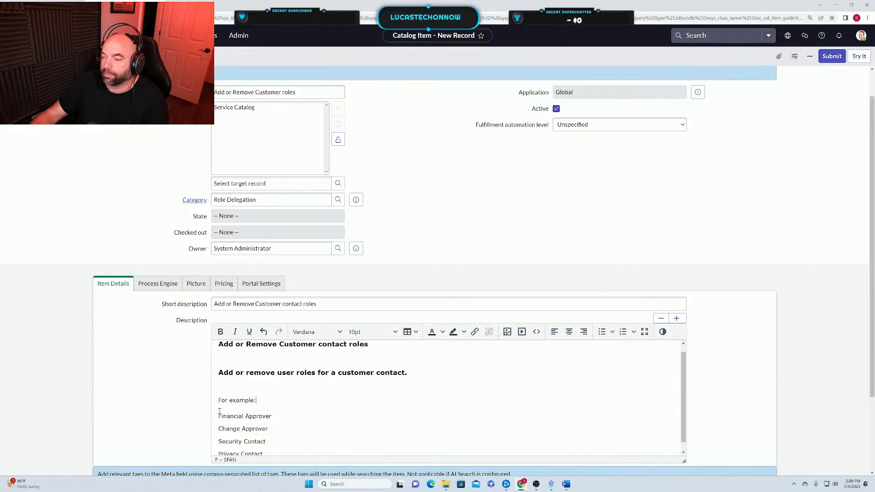
{"action": "left_click", "coordinate": [219, 411]}
Review the catalog item's process engine, picture and portal settings, including the available Request method options
{"action": "scroll", "coordinate": [314, 421], "scroll_direction": "down", "scroll_amount": 1}
{"action": "scroll", "coordinate": [314, 422], "scroll_direction": "down", "scroll_amount": 3}
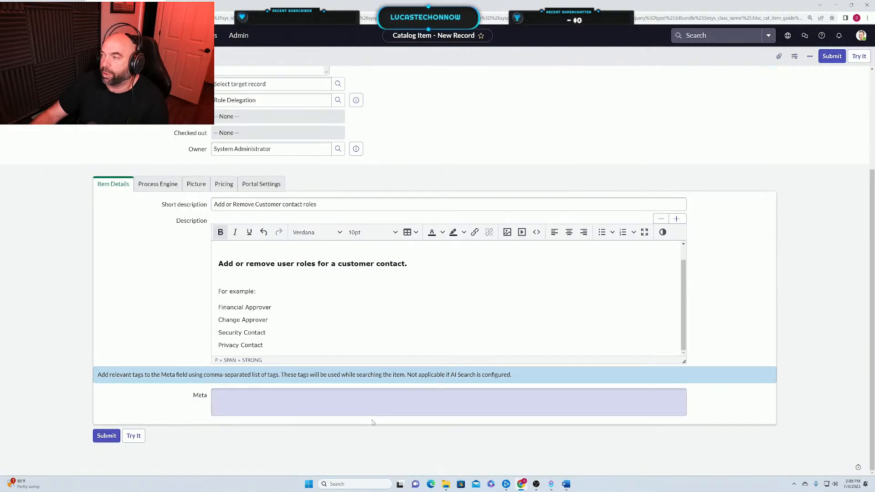
{"action": "scroll", "coordinate": [319, 410], "scroll_direction": "up", "scroll_amount": 4}
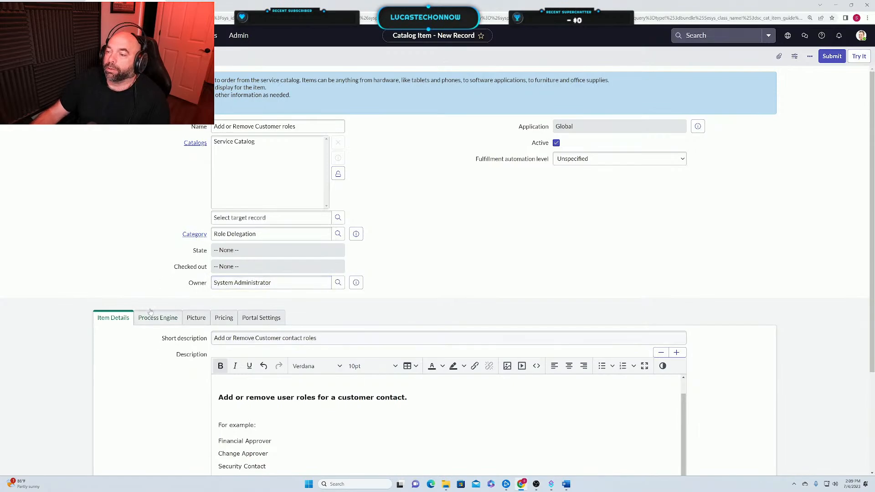
{"action": "scroll", "coordinate": [151, 313], "scroll_direction": "down", "scroll_amount": 2}
{"action": "left_click", "coordinate": [152, 249]}
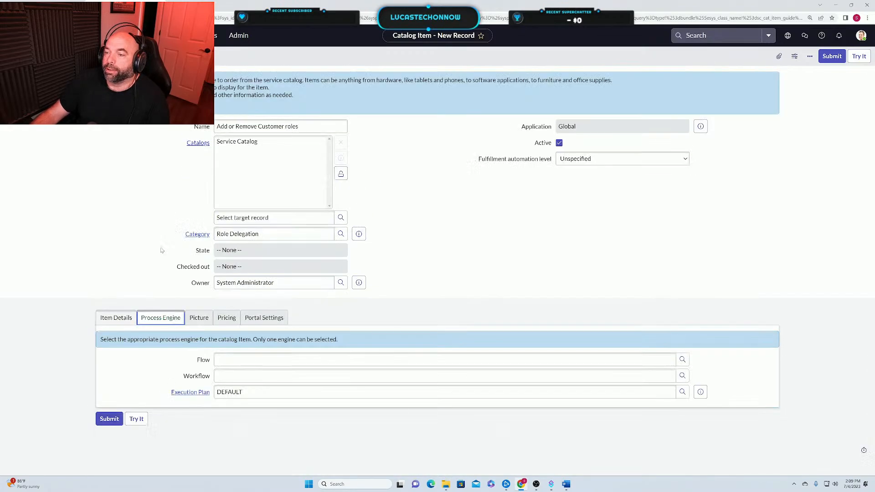
{"action": "left_click", "coordinate": [233, 360]}
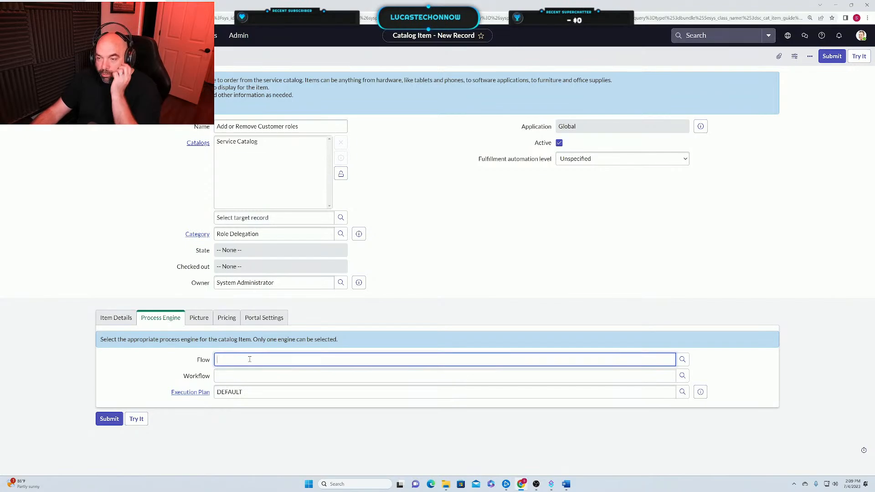
{"action": "left_click", "coordinate": [201, 322]}
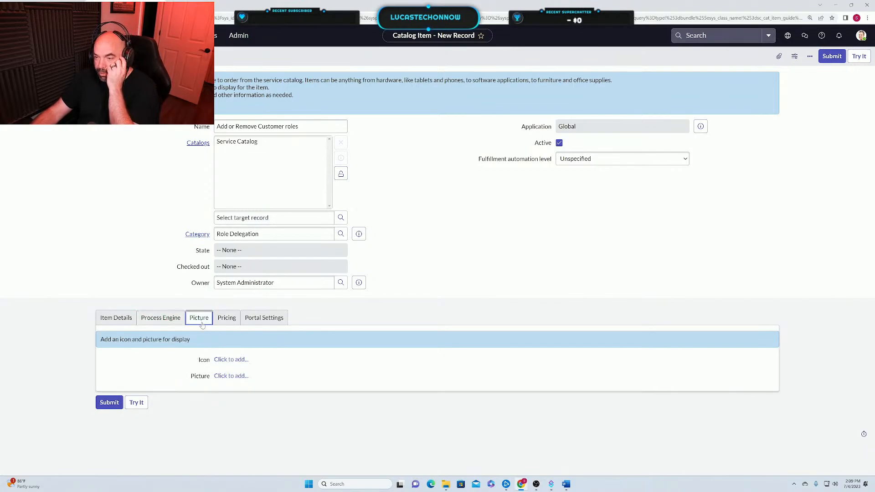
{"action": "left_click", "coordinate": [273, 321]}
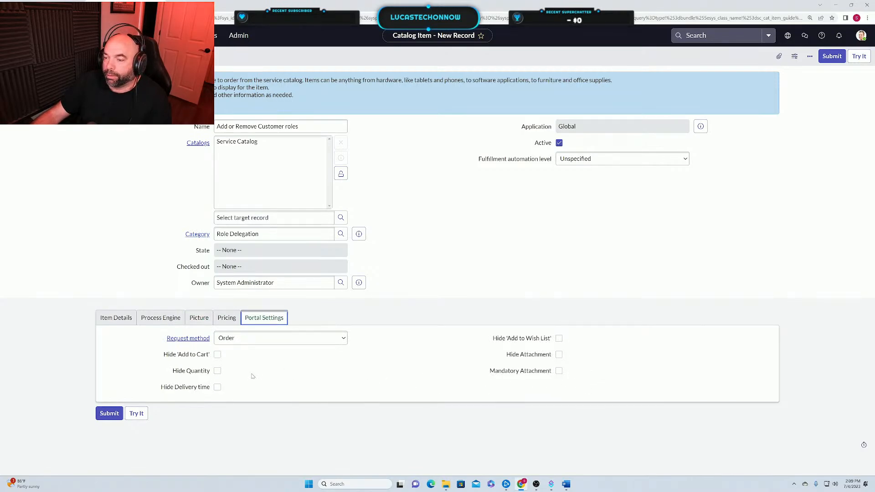
{"action": "left_click", "coordinate": [309, 338]}
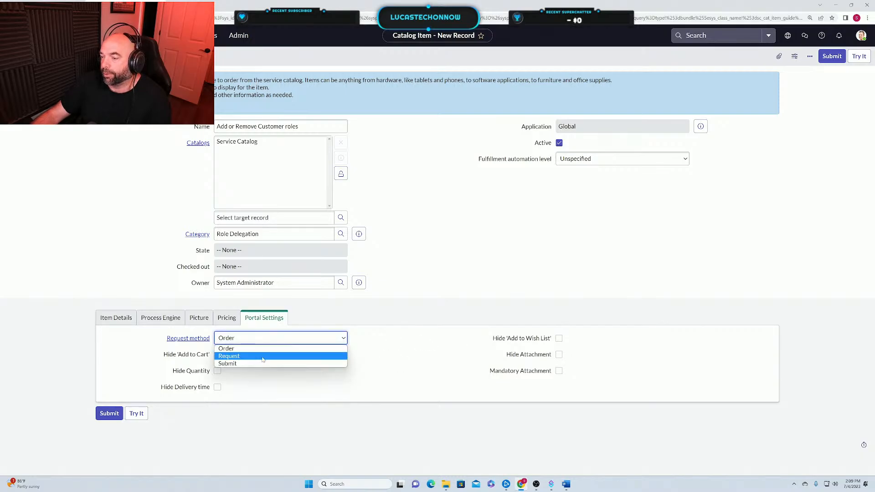
{"action": "left_click", "coordinate": [424, 385]}
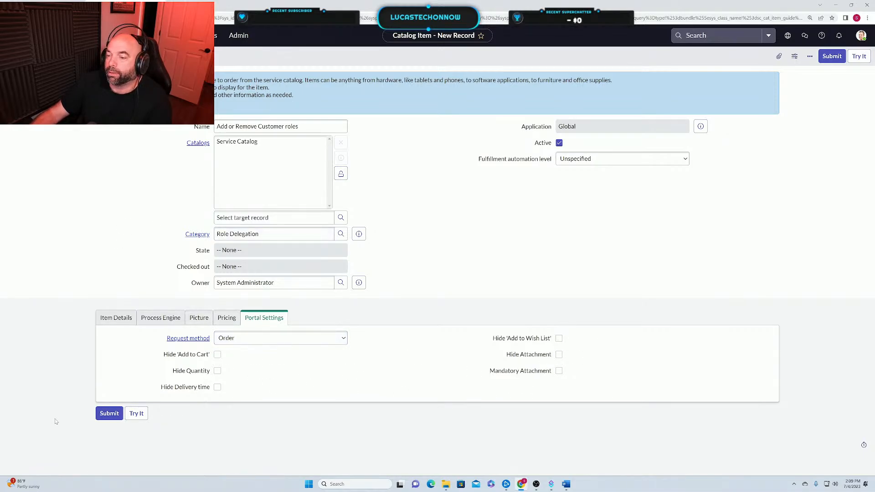
Save the new catalog item record and start a new multi-row variable set for it
{"action": "right_click", "coordinate": [333, 56]}
{"action": "left_click", "coordinate": [351, 60]}
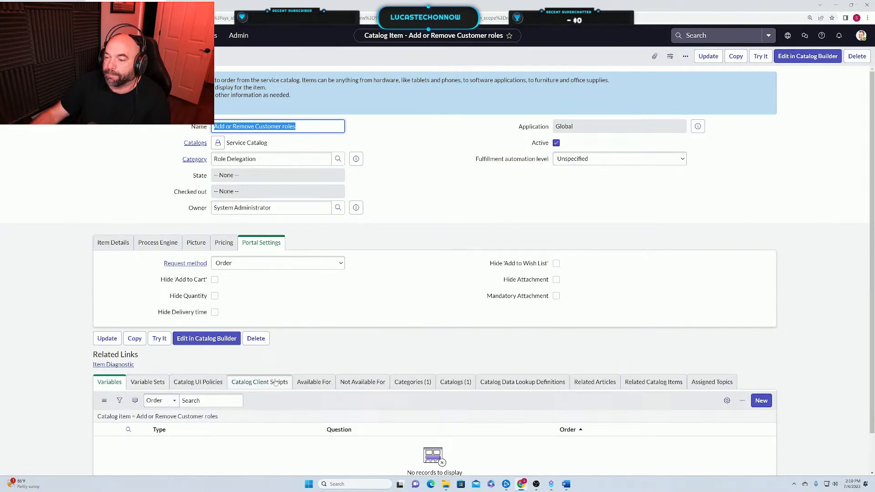
{"action": "left_click", "coordinate": [147, 383]}
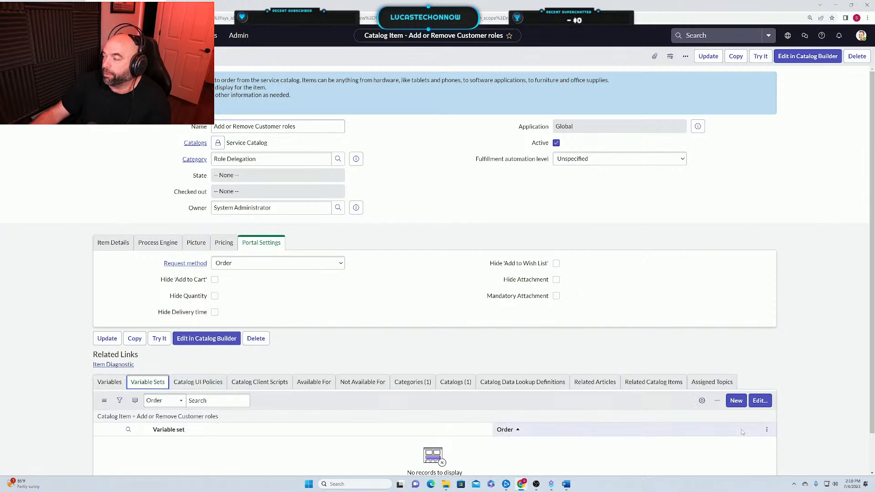
{"action": "left_click", "coordinate": [735, 401]}
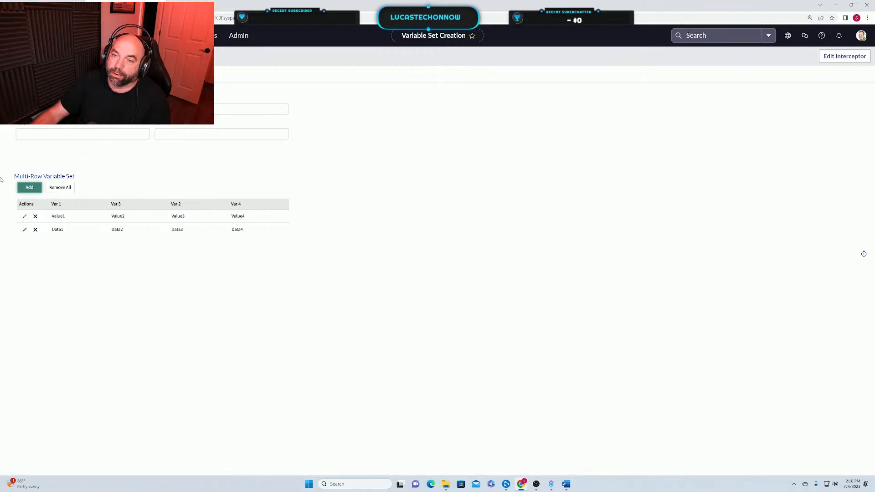
{"action": "left_click", "coordinate": [26, 190]}
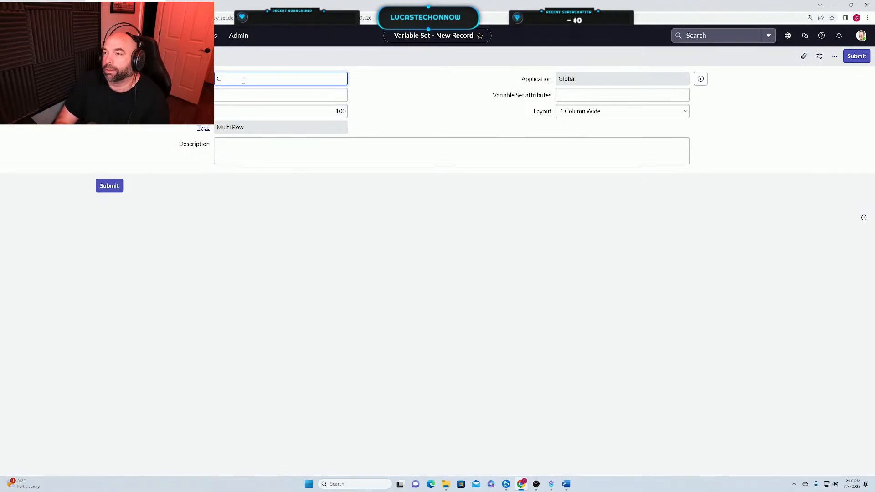
Title the multi-row variable set "Add or Remve Customer Roles" and let its internal name fill in from the title
{"action": "type", "text": "Cu"}
{"action": "key", "text": "BackSpace"}
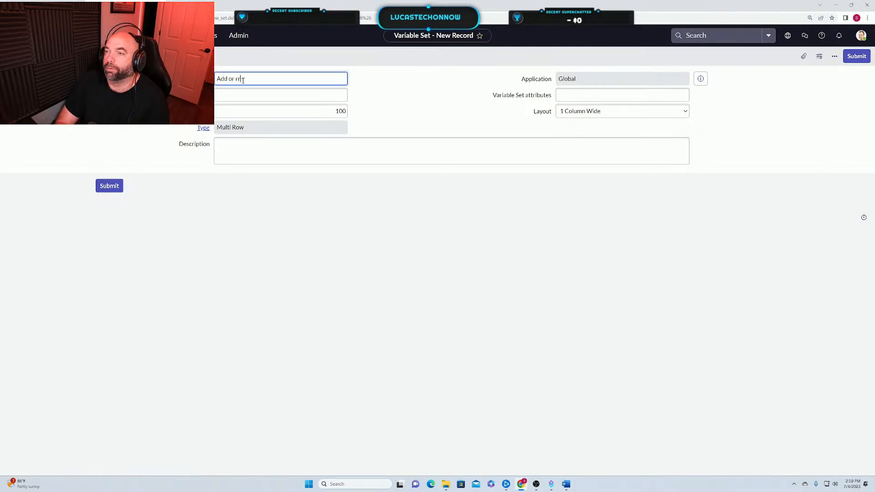
{"action": "key", "text": "BackSpace"}
{"action": "type", "text": "Remo"}
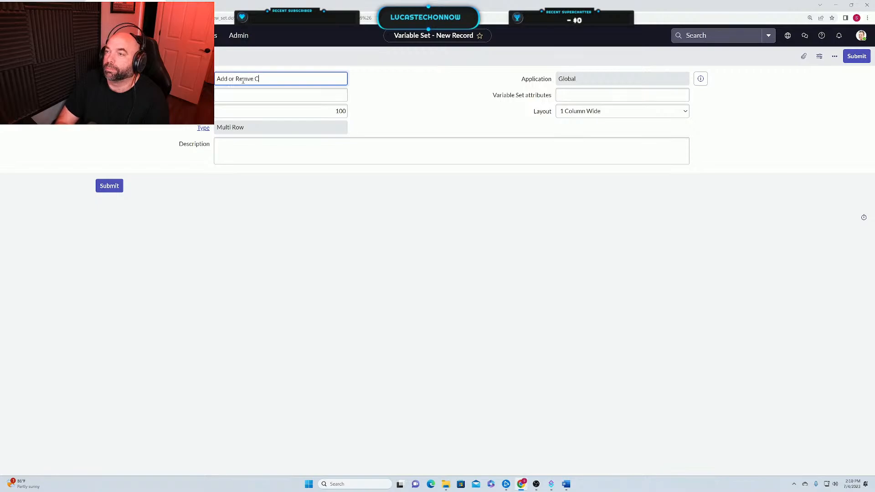
{"action": "type", "text": "ve Customer"}
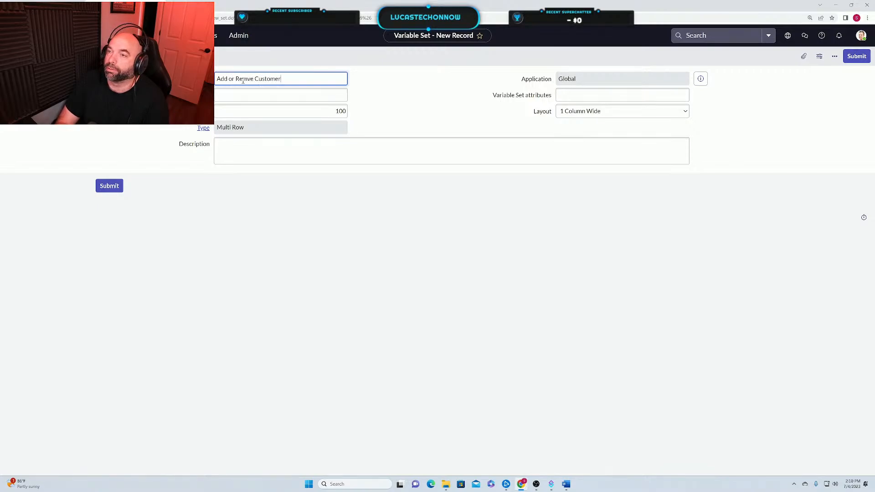
{"action": "type", "text": " Roles"}
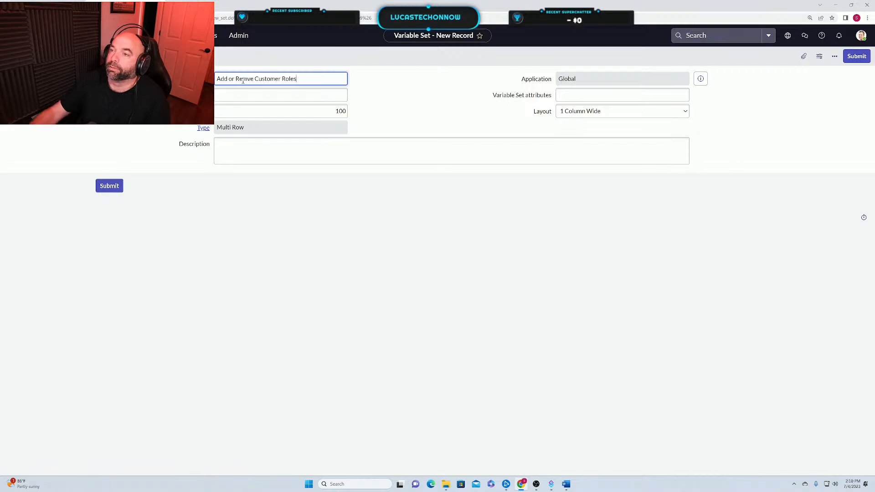
{"action": "left_click", "coordinate": [390, 104]}
{"action": "left_click", "coordinate": [241, 99]}
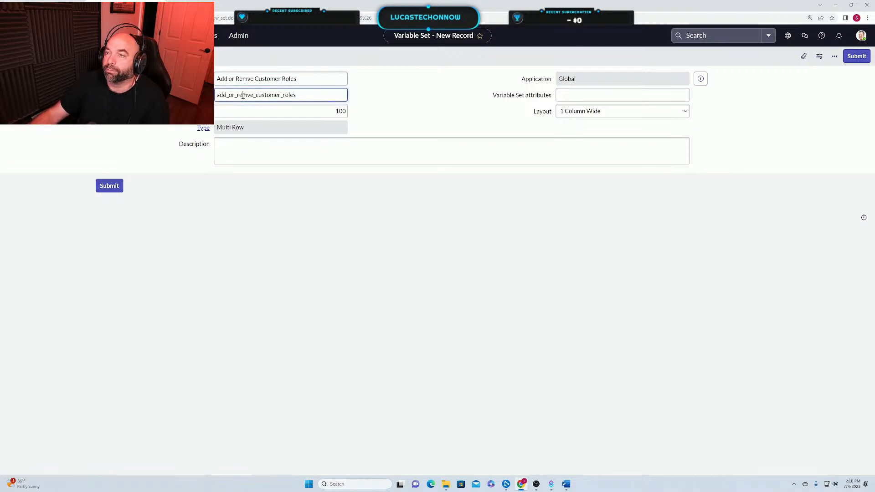
Copy the variable set's title into its Description and submit the record
{"action": "left_click_drag", "start_coordinate": [344, 95], "coordinate": [217, 95]}
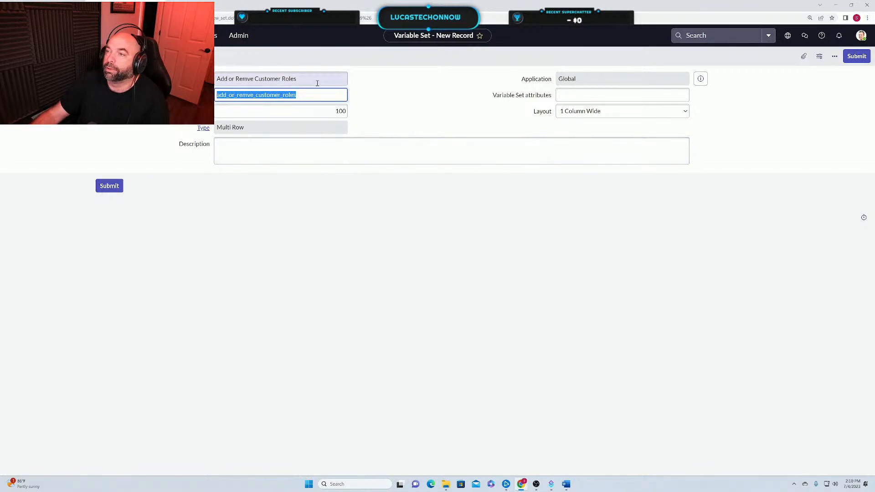
{"action": "key", "text": "shift+Tab"}
{"action": "key", "text": "ctrl+c"}
{"action": "left_click", "coordinate": [270, 143]}
{"action": "key", "text": "ctrl+v"}
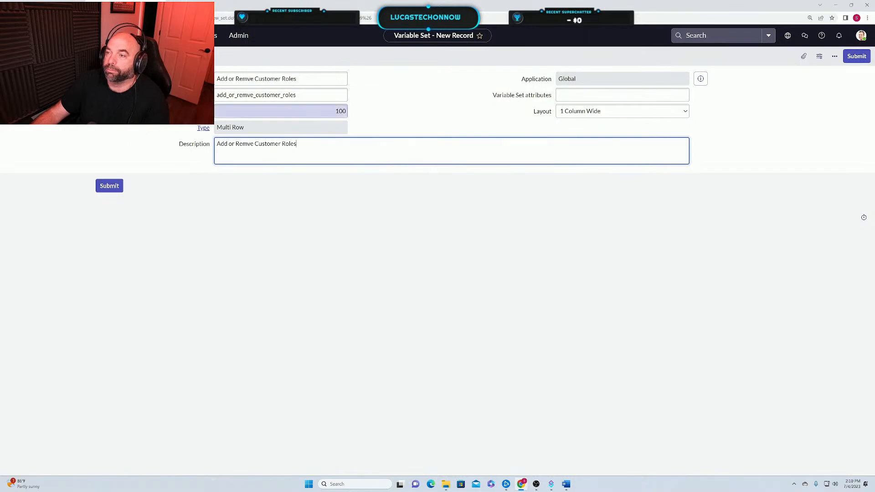
{"action": "left_click", "coordinate": [273, 128]}
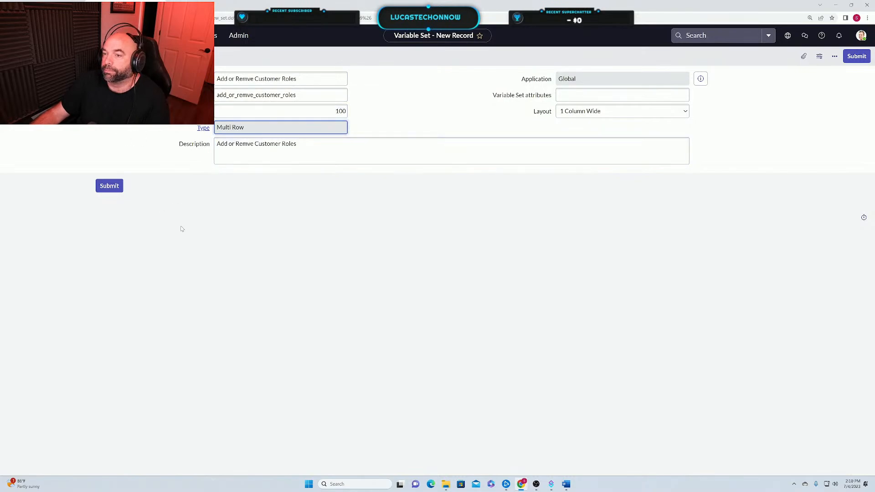
{"action": "left_click", "coordinate": [109, 188]}
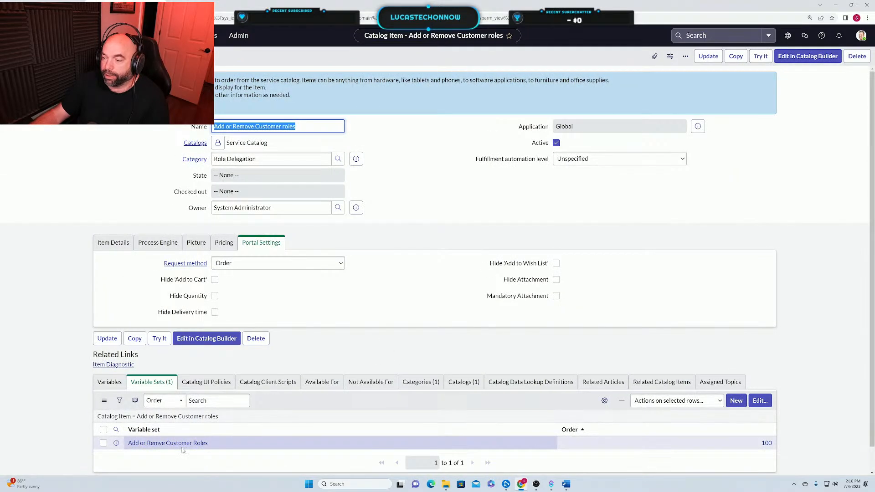
In the "Add or Remve Customer Roles" variable set, create and save a Single Line Text variable with question "First Name" and name first_name
{"action": "scroll", "coordinate": [203, 435], "scroll_direction": "down", "scroll_amount": 1}
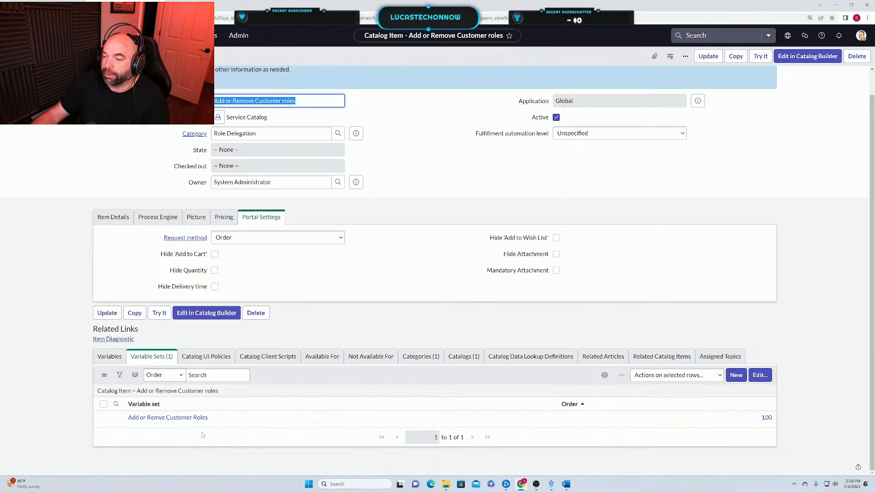
{"action": "left_click", "coordinate": [174, 418]}
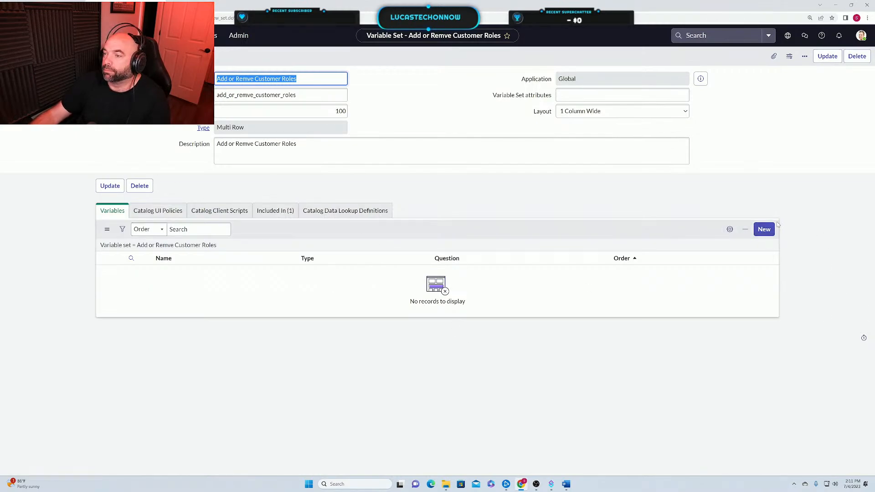
{"action": "left_click", "coordinate": [764, 231]}
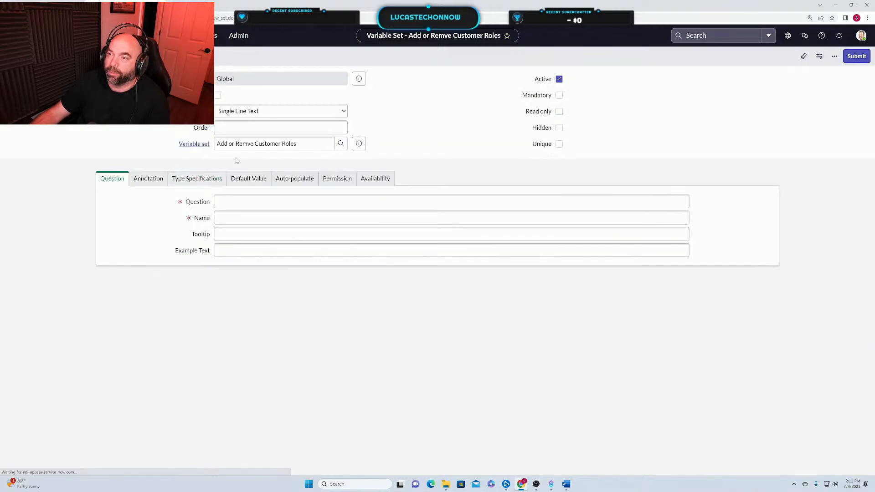
{"action": "left_click", "coordinate": [266, 198]}
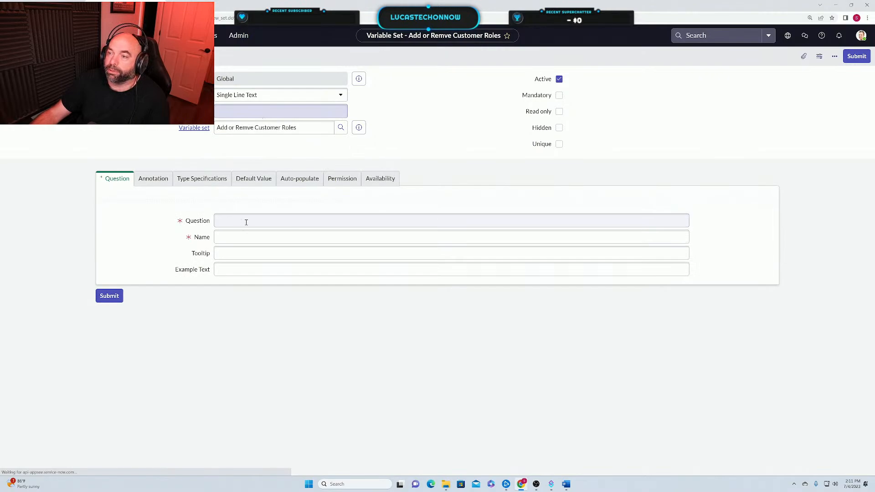
{"action": "left_click", "coordinate": [246, 222]}
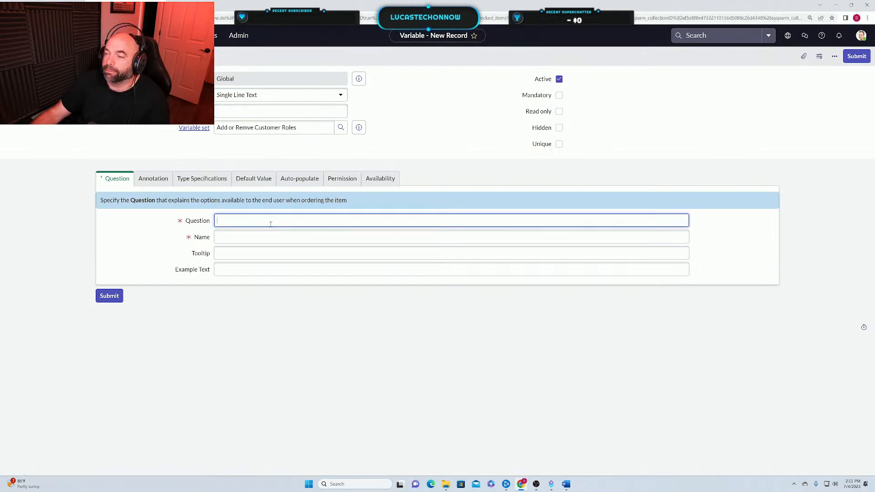
{"action": "type", "text": "First"}
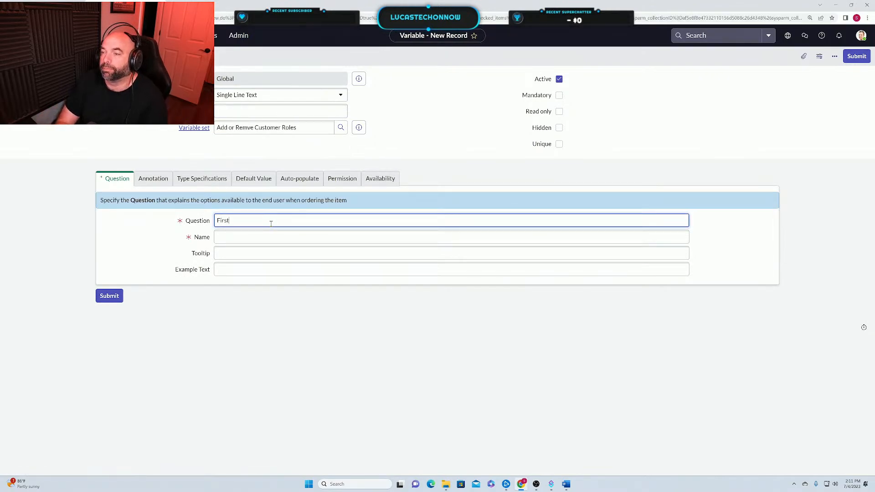
{"action": "type", "text": " Name"}
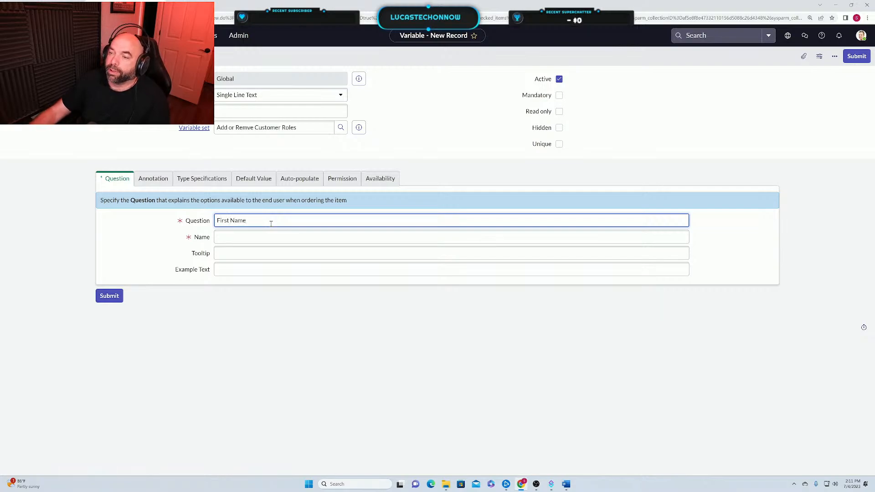
{"action": "key", "text": "Tab"}
{"action": "left_click", "coordinate": [232, 255]}
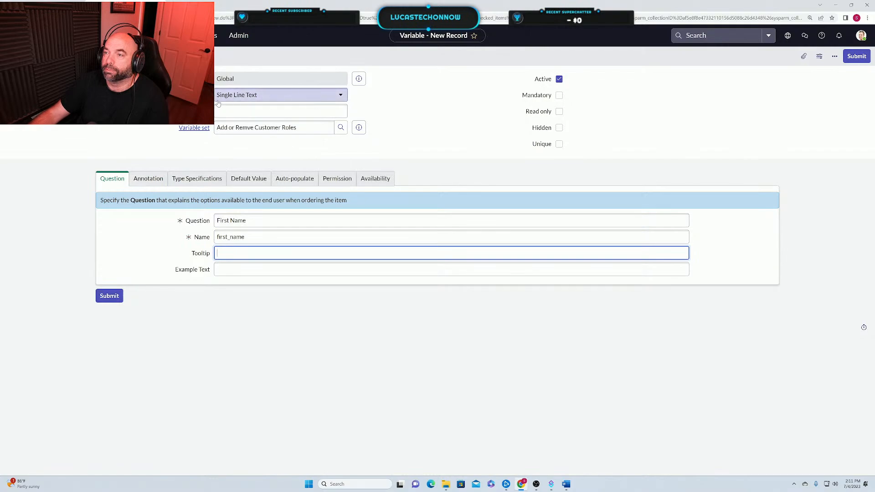
{"action": "right_click", "coordinate": [379, 54]}
{"action": "left_click", "coordinate": [393, 58]}
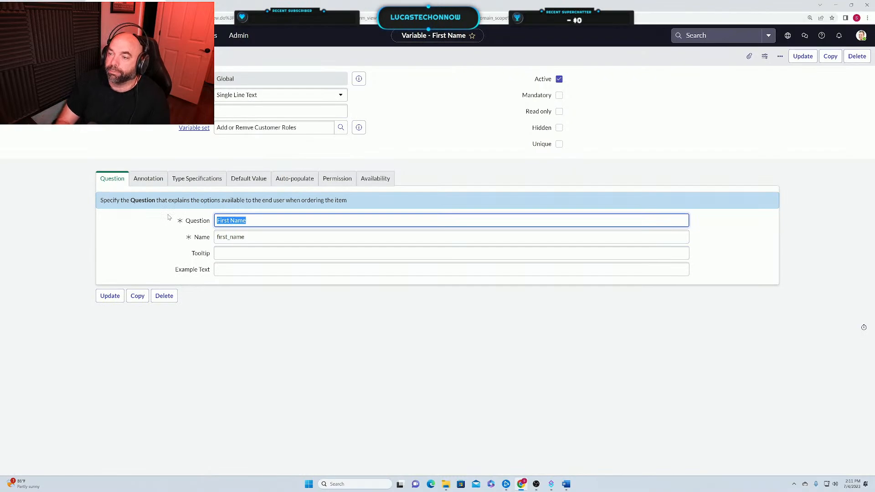
Change the question to "Last Name" and the name to last_name, and insert it as a new variable, staying on the record
{"action": "type", "text": "Last"}
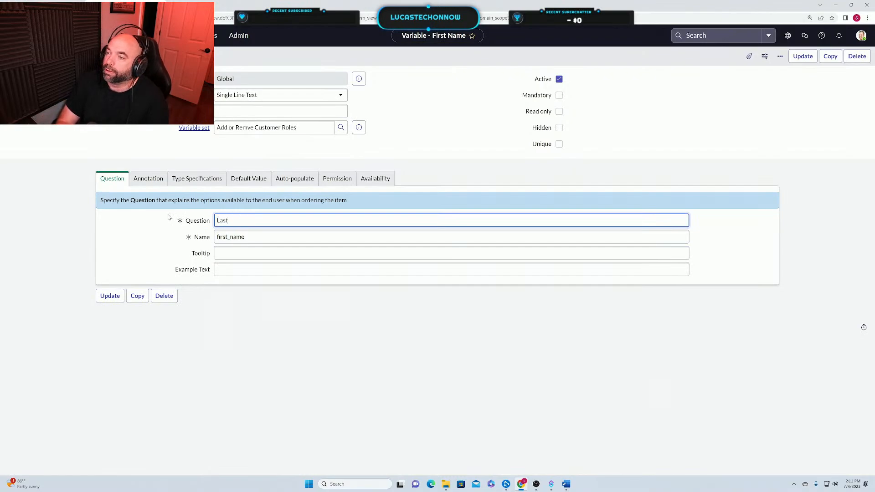
{"action": "type", "text": " Name"}
{"action": "left_click", "coordinate": [158, 249]}
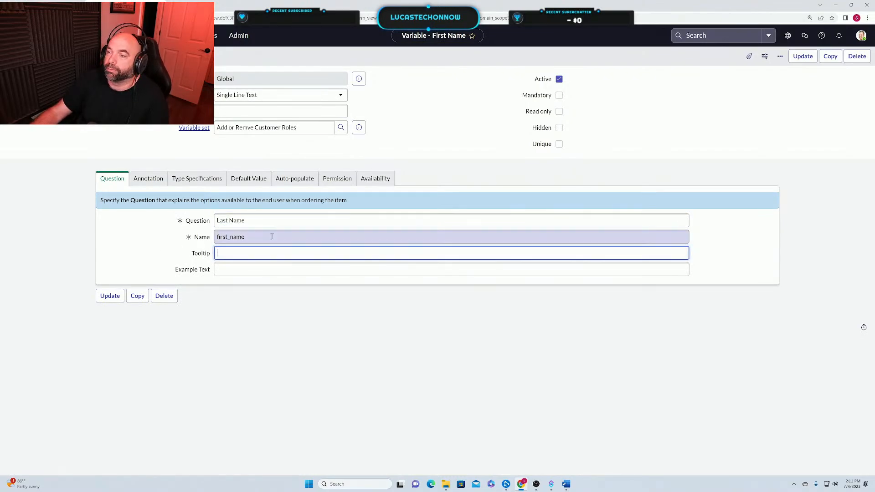
{"action": "double_click", "coordinate": [272, 236]}
{"action": "type", "text": "last"}
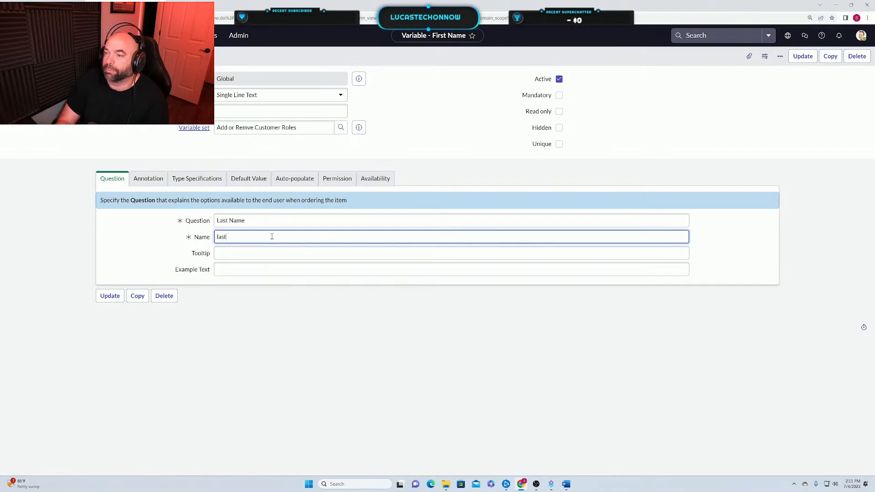
{"action": "type", "text": "_name"}
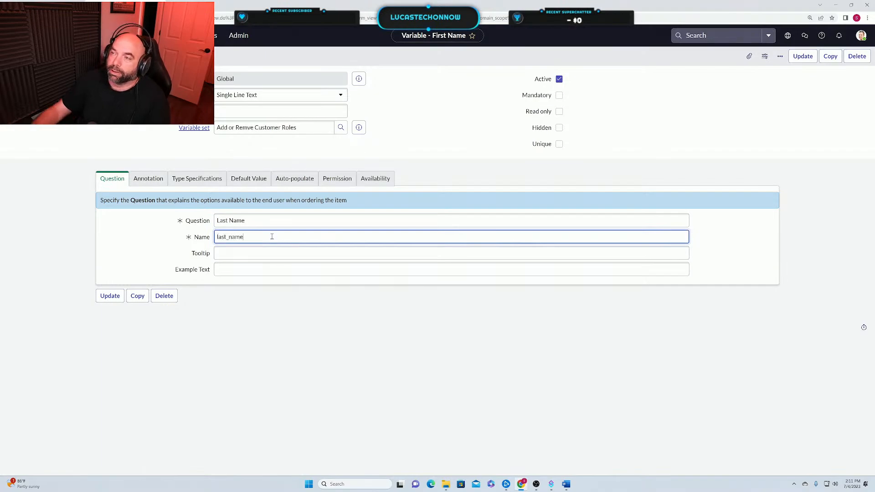
{"action": "right_click", "coordinate": [339, 54]}
{"action": "left_click", "coordinate": [362, 80]}
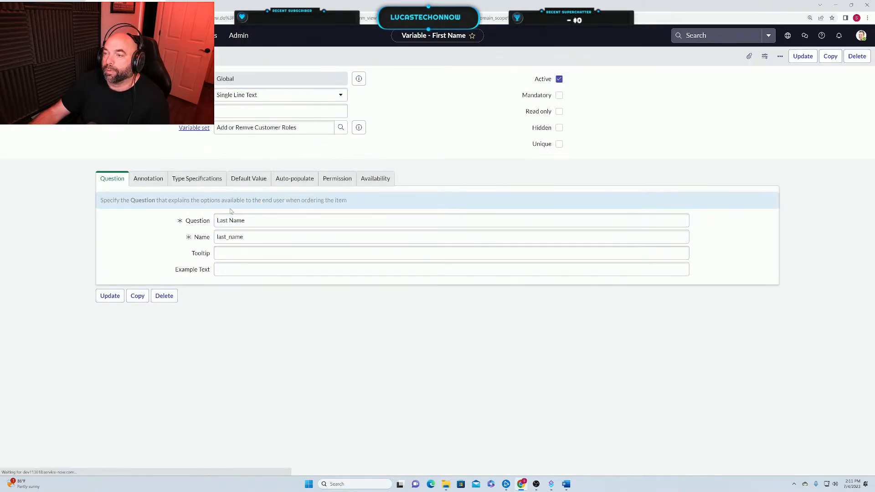
Change the question to "Email Address" and the name to email_address, and insert it as another variable, staying on the record
{"action": "key", "text": "ctrl+shift+Left"}
{"action": "key", "text": "ctrl+shift+Left"}
{"action": "type", "text": "Email"}
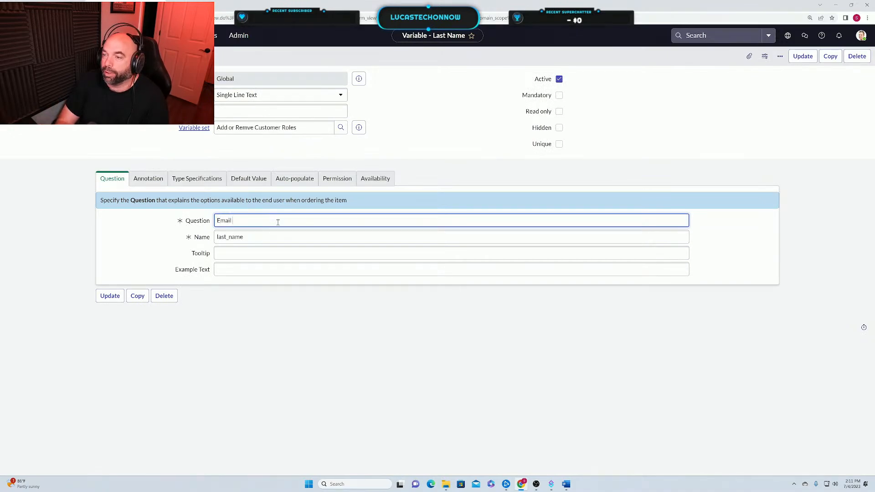
{"action": "type", "text": " Address"}
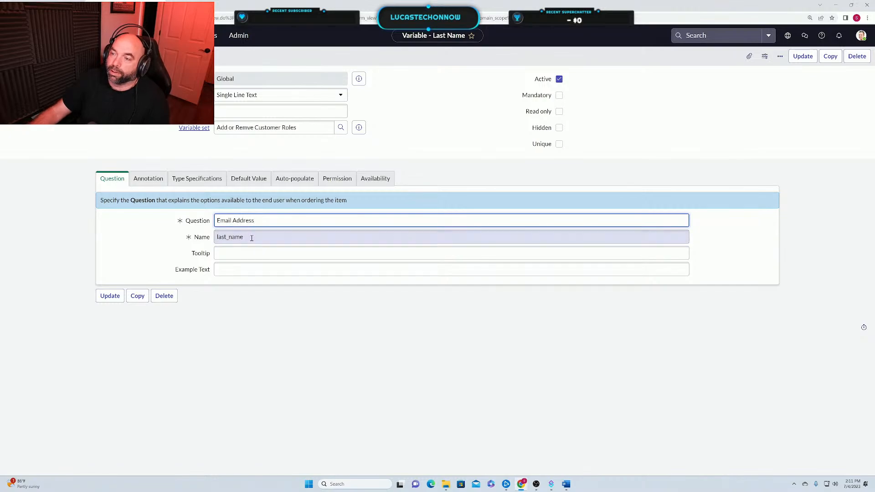
{"action": "left_click_drag", "start_coordinate": [256, 237], "coordinate": [182, 242]}
{"action": "key", "text": "BackSpace"}
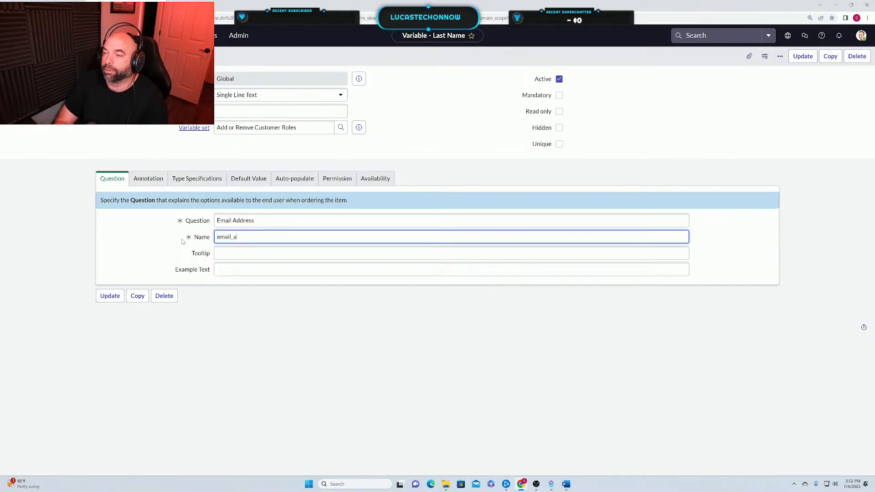
{"action": "type", "text": "email_address"}
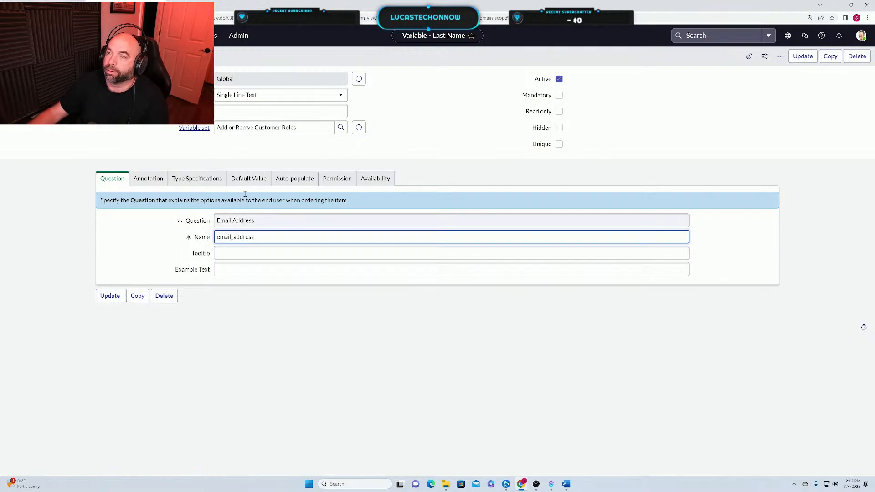
{"action": "left_click", "coordinate": [301, 57]}
{"action": "right_click", "coordinate": [301, 57]}
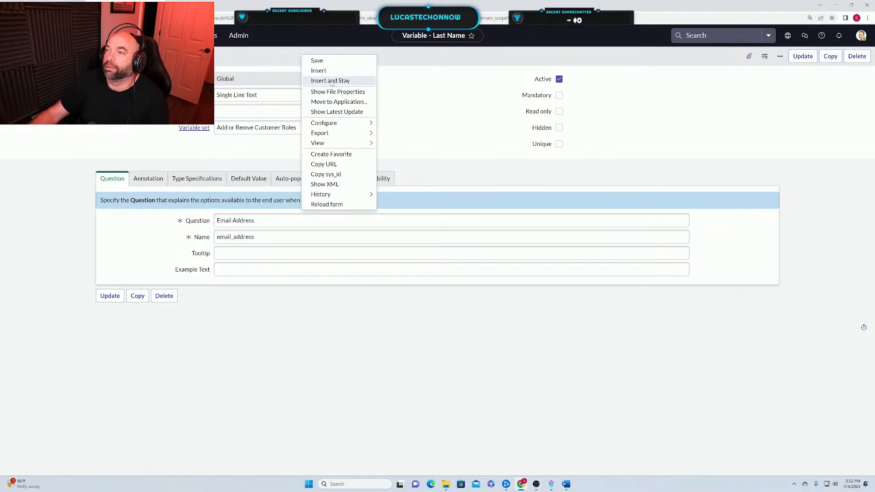
{"action": "left_click", "coordinate": [330, 81]}
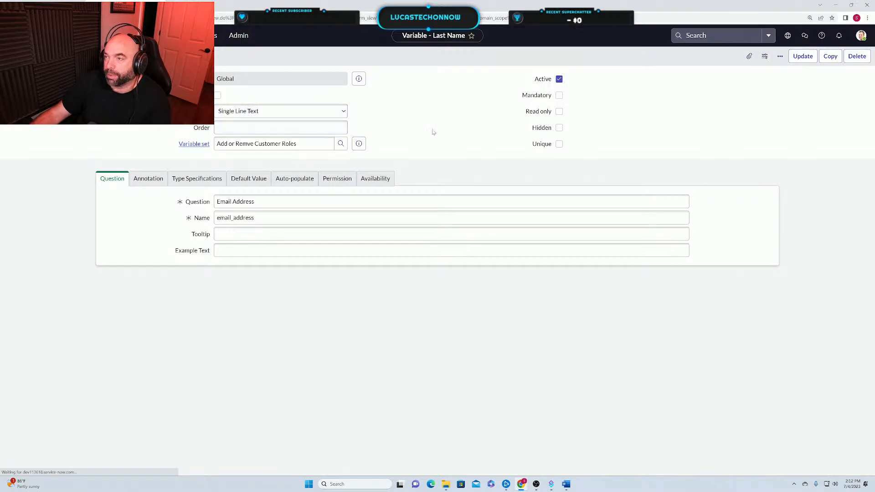
Change the variable's type to Reference, its question to "company" and its name to company
{"action": "left_click", "coordinate": [296, 114]}
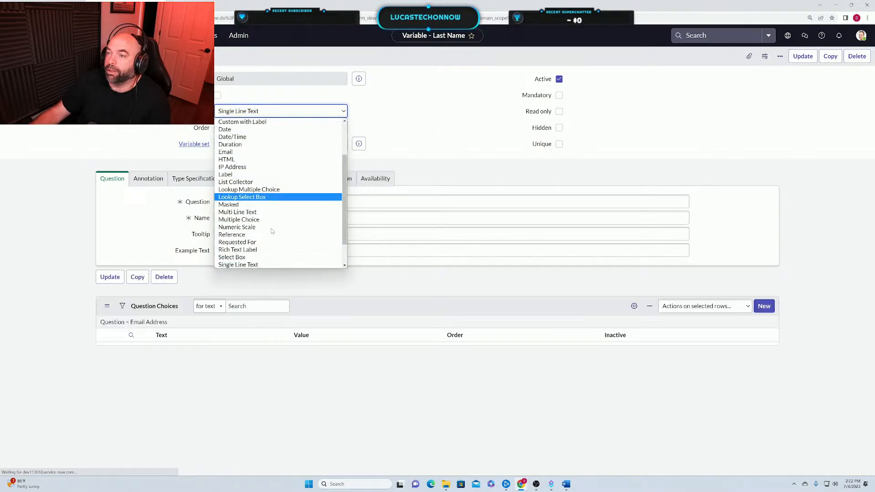
{"action": "left_click", "coordinate": [238, 208]}
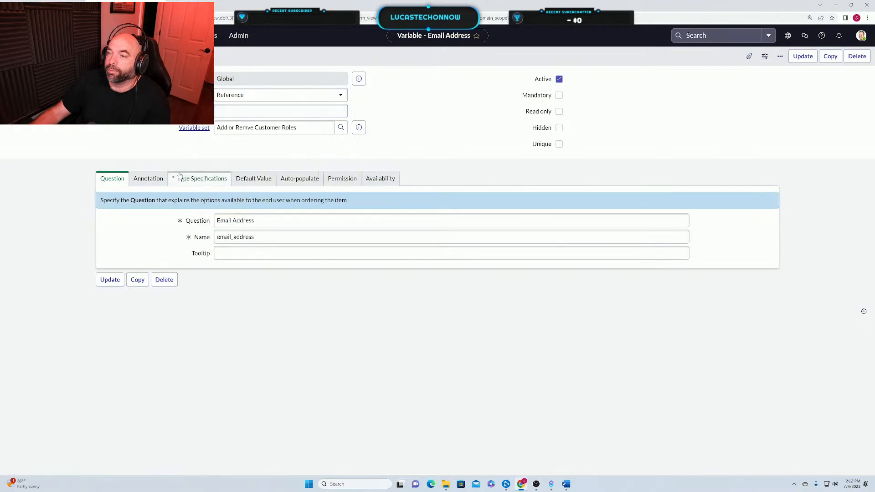
{"action": "triple_click", "coordinate": [271, 221]}
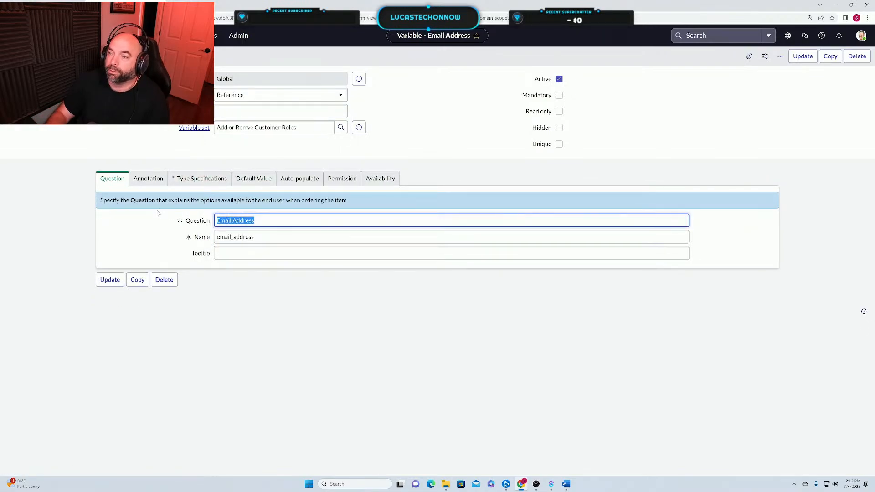
{"action": "key", "text": "BackSpace"}
{"action": "type", "text": "compan"}
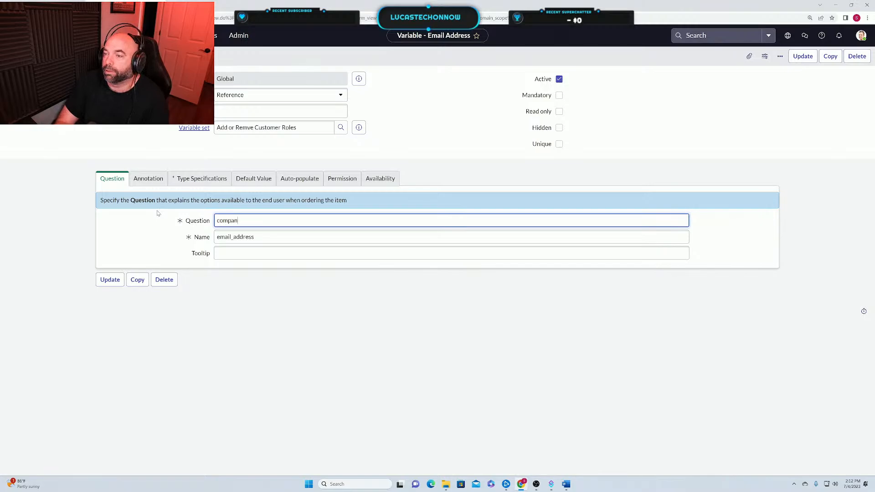
{"action": "type", "text": "y"}
{"action": "key", "text": "Tab"}
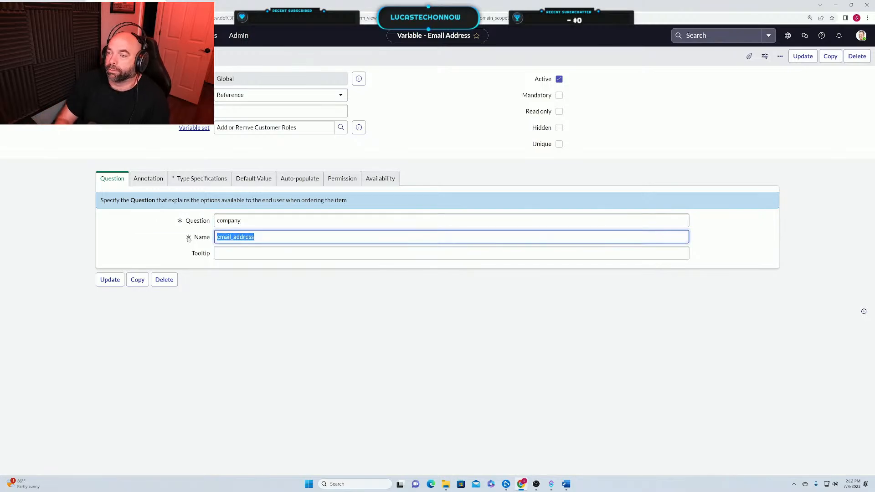
{"action": "type", "text": "company"}
Set the variable's reference table to User [sys_user]
{"action": "left_click", "coordinate": [201, 178]}
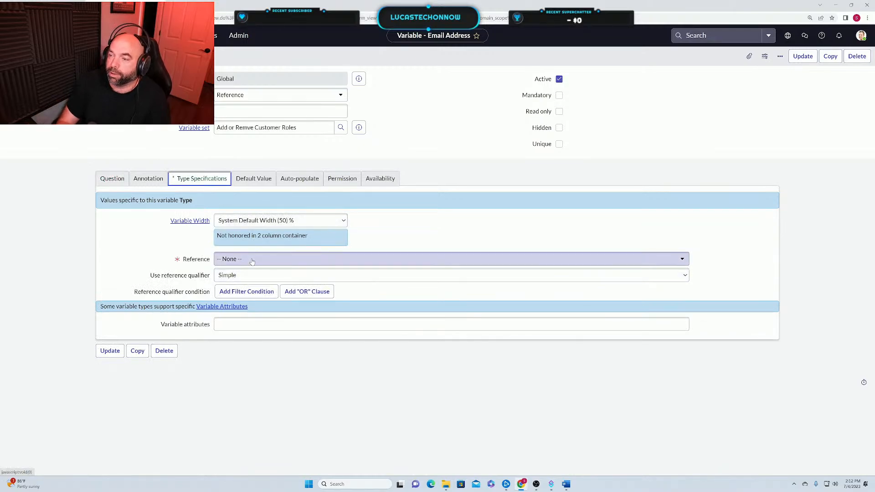
{"action": "left_click", "coordinate": [252, 259]}
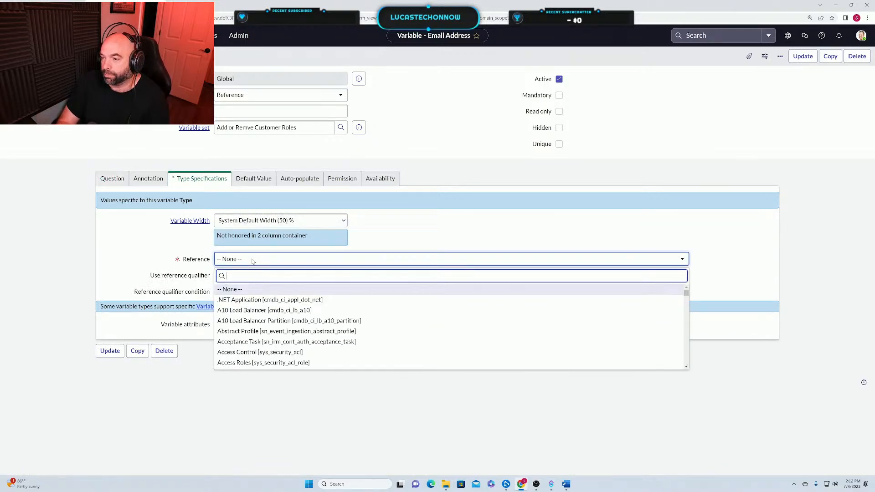
{"action": "type", "text": "syus"}
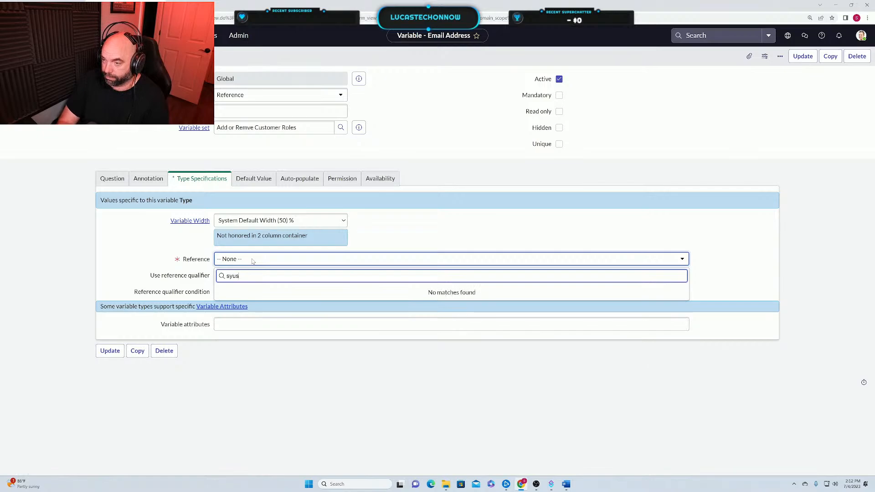
{"action": "key", "text": "BackSpace"}
{"action": "type", "text": "s_user"}
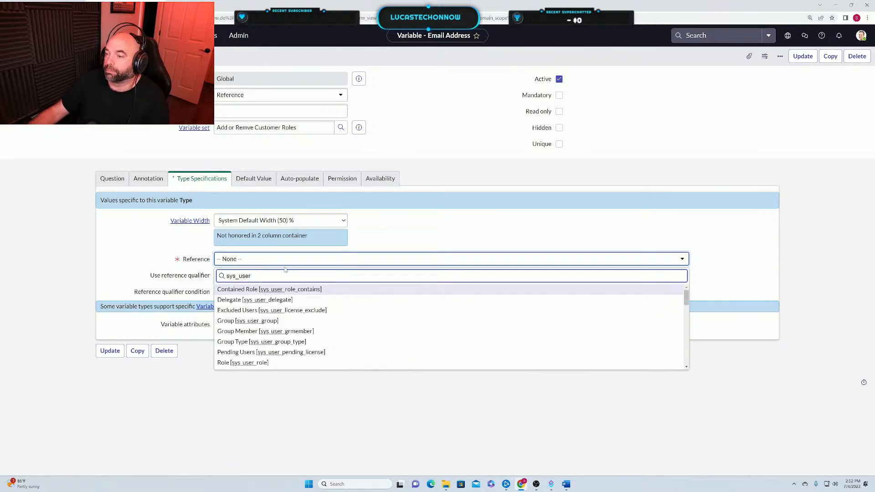
{"action": "scroll", "coordinate": [283, 315], "scroll_direction": "down", "scroll_amount": 10}
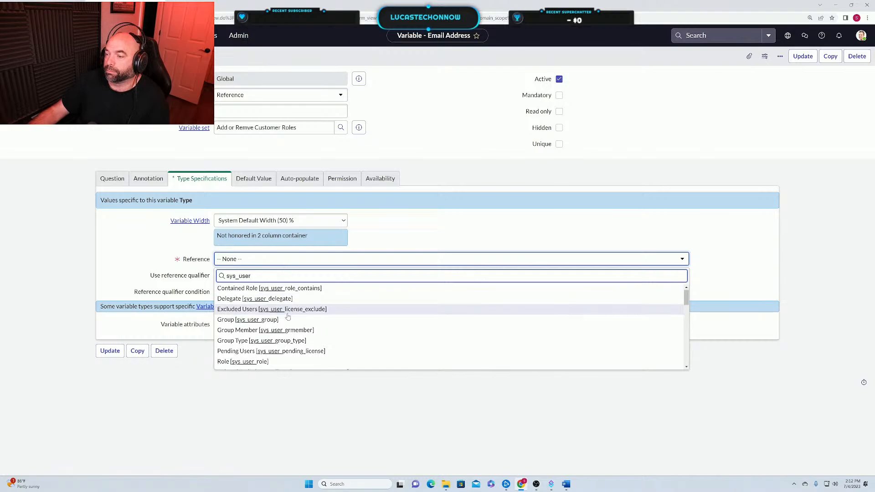
{"action": "scroll", "coordinate": [273, 320], "scroll_direction": "up", "scroll_amount": 5}
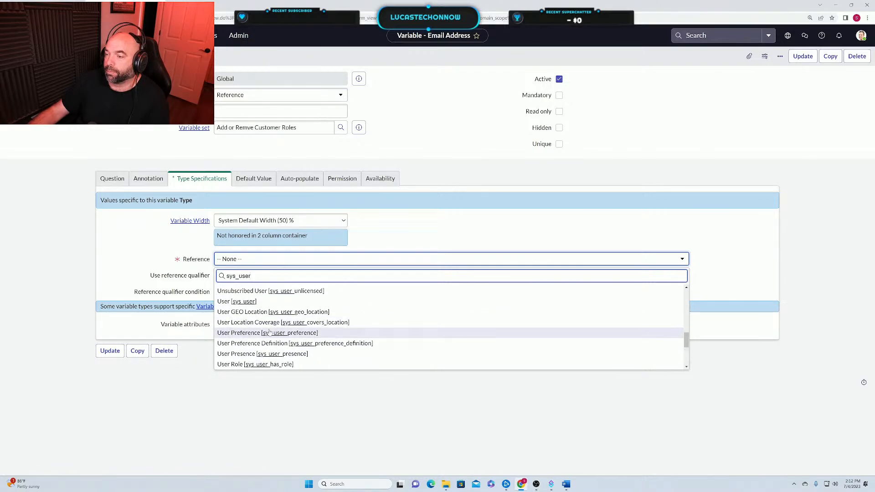
{"action": "left_click", "coordinate": [246, 301]}
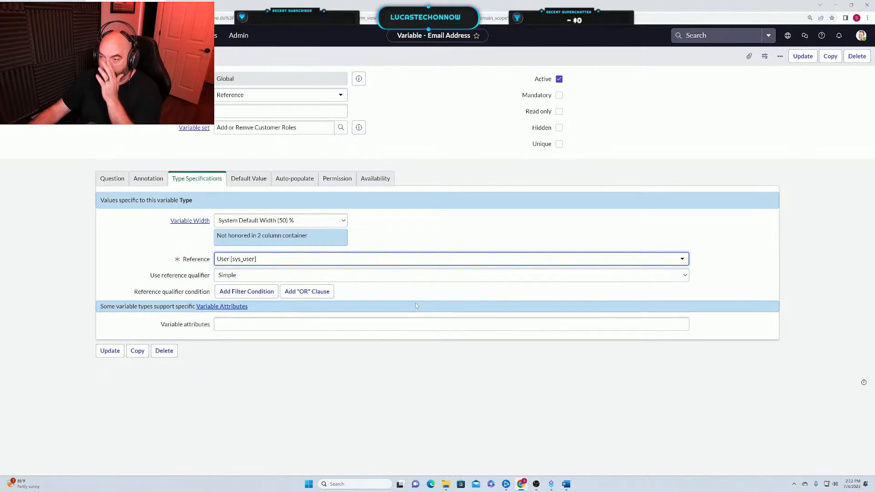
Try the reference qualifier condition Active is true, and remove it together with the extra empty condition row
{"action": "left_click", "coordinate": [247, 295]}
{"action": "left_click", "coordinate": [248, 295]}
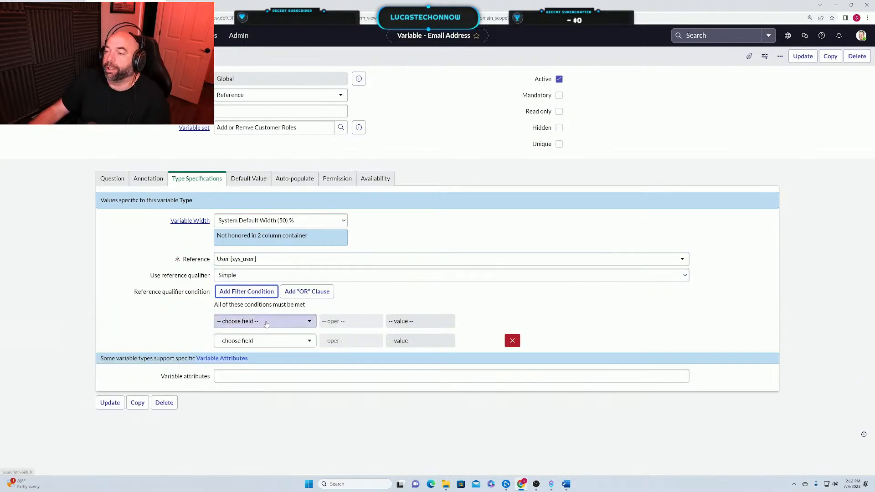
{"action": "left_click", "coordinate": [514, 344]}
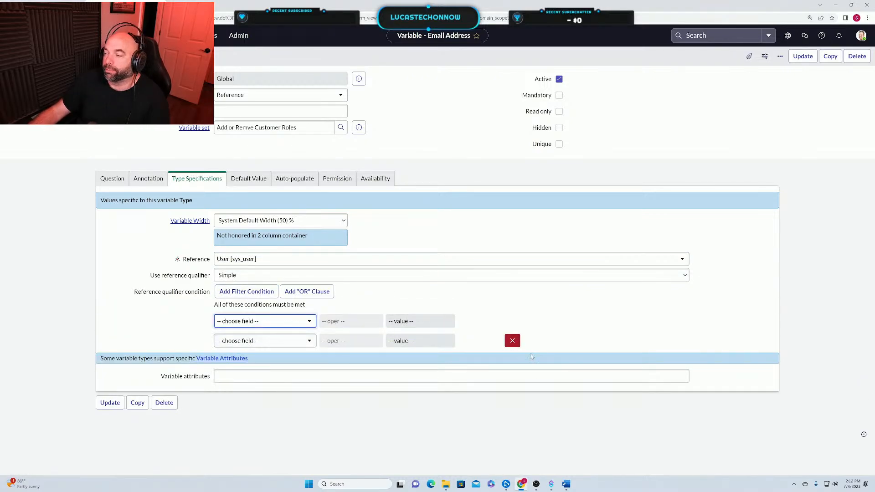
{"action": "left_click", "coordinate": [514, 344]}
{"action": "left_click", "coordinate": [287, 309]}
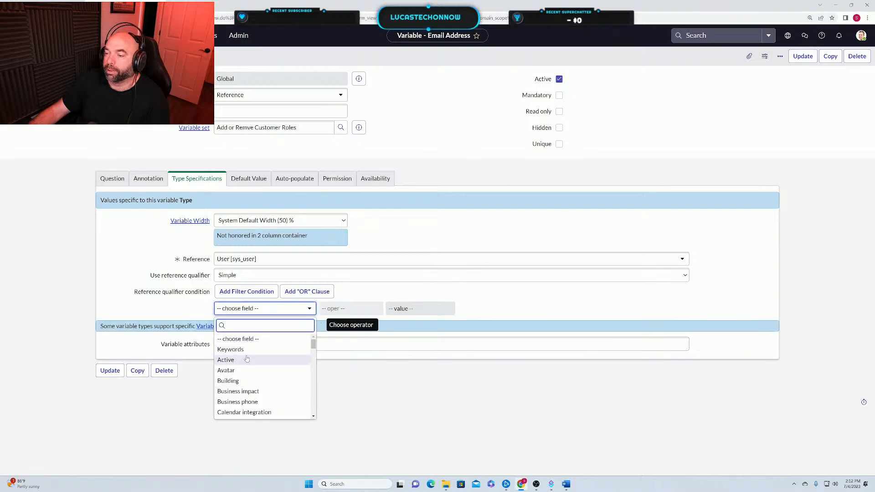
{"action": "left_click", "coordinate": [285, 359]}
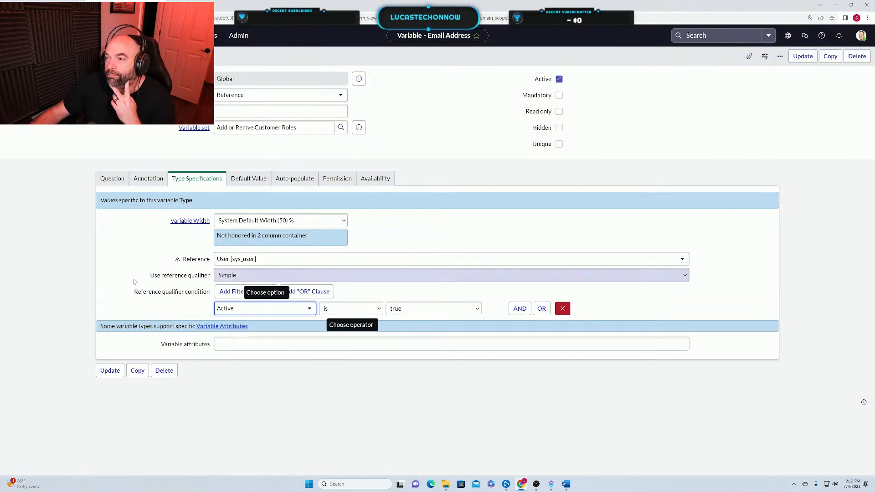
{"action": "left_click", "coordinate": [563, 310]}
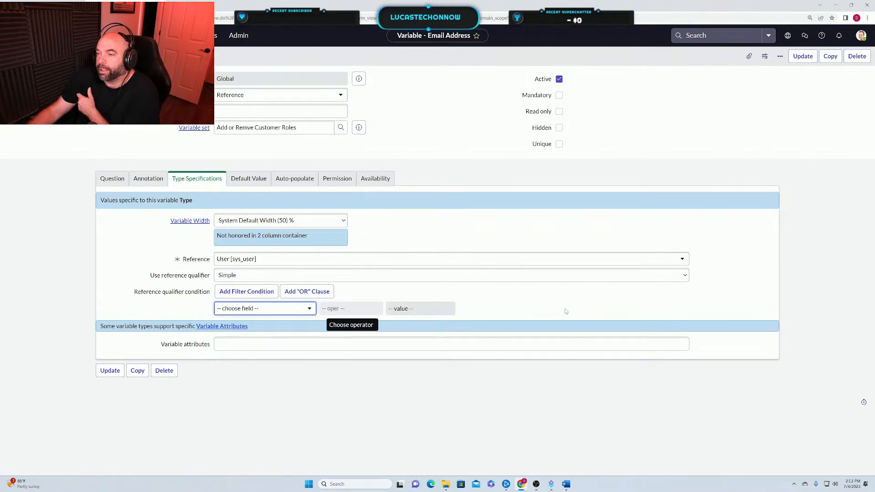
Set the variable's reference table to Company [core_company]
{"action": "left_click", "coordinate": [272, 260]}
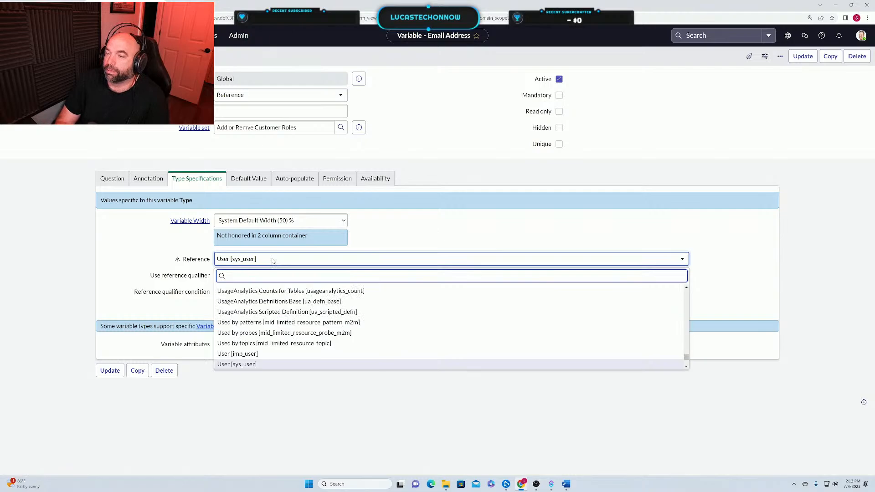
{"action": "type", "text": "core_company"}
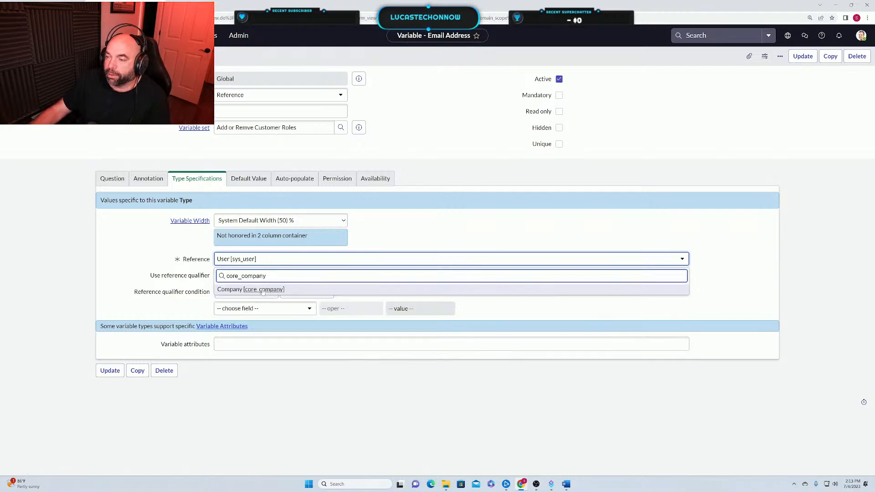
{"action": "left_click", "coordinate": [262, 291]}
Search the reference qualifier's condition fields for "ac" to look for an active-status field on the Company table
{"action": "left_click", "coordinate": [259, 310]}
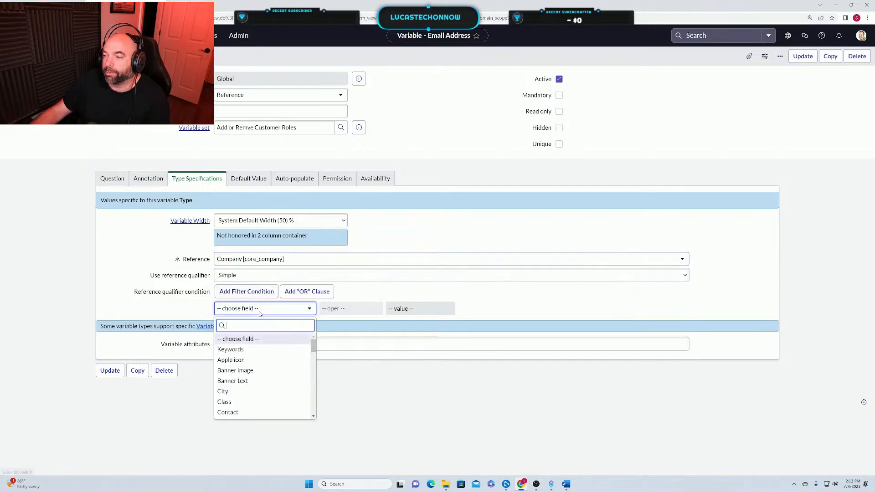
{"action": "type", "text": "ac"}
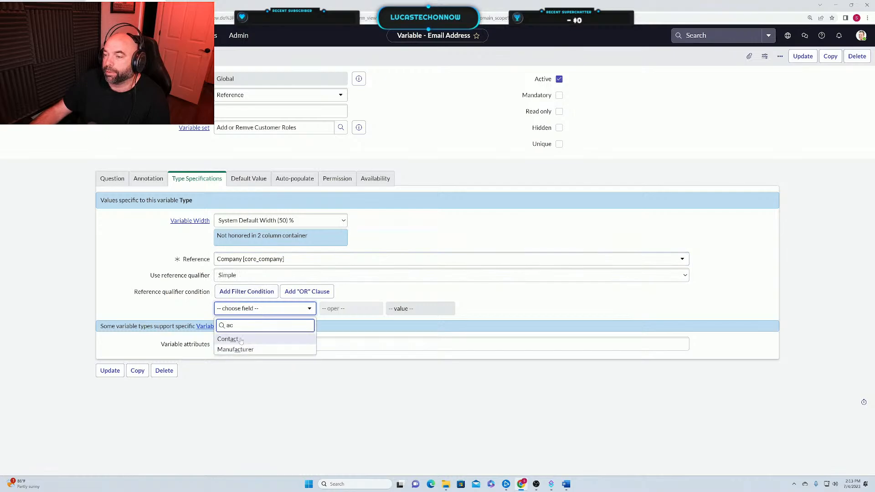
{"action": "key", "text": "BackSpace"}
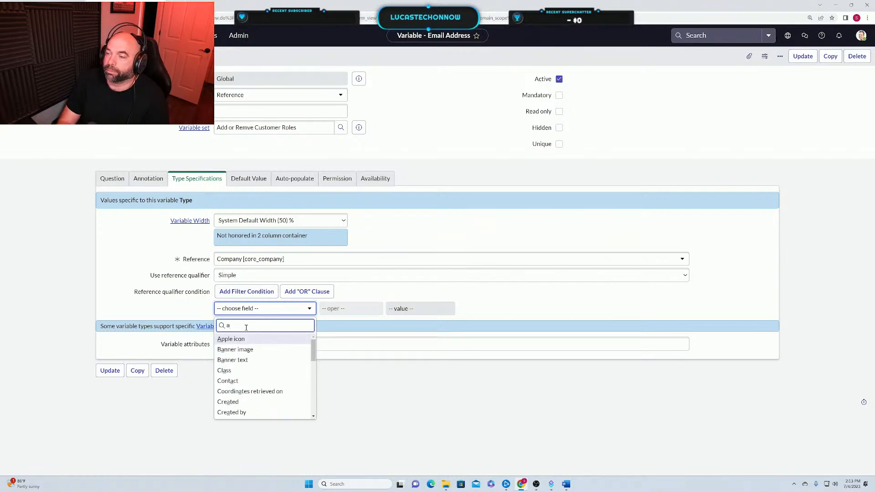
{"action": "key", "text": "BackSpace"}
{"action": "type", "text": "ac"}
{"action": "key", "text": "BackSpace"}
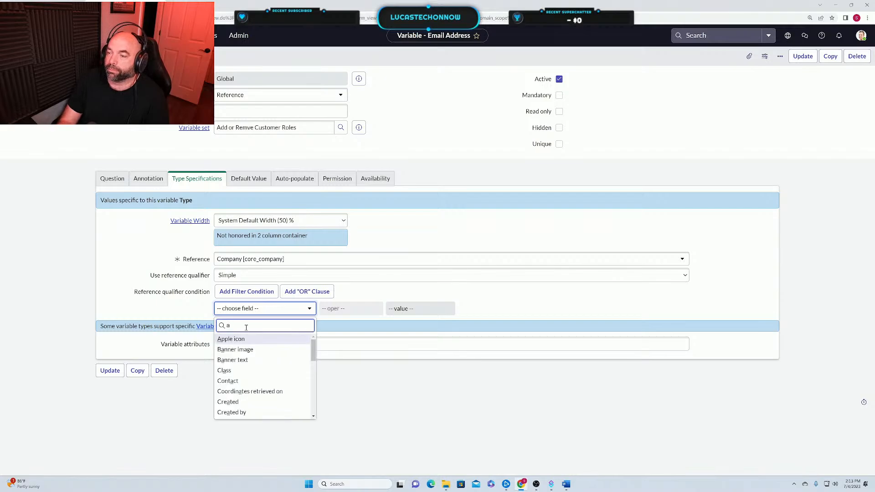
{"action": "key", "text": "BackSpace"}
{"action": "left_click", "coordinate": [478, 325]}
{"action": "left_click", "coordinate": [261, 309]}
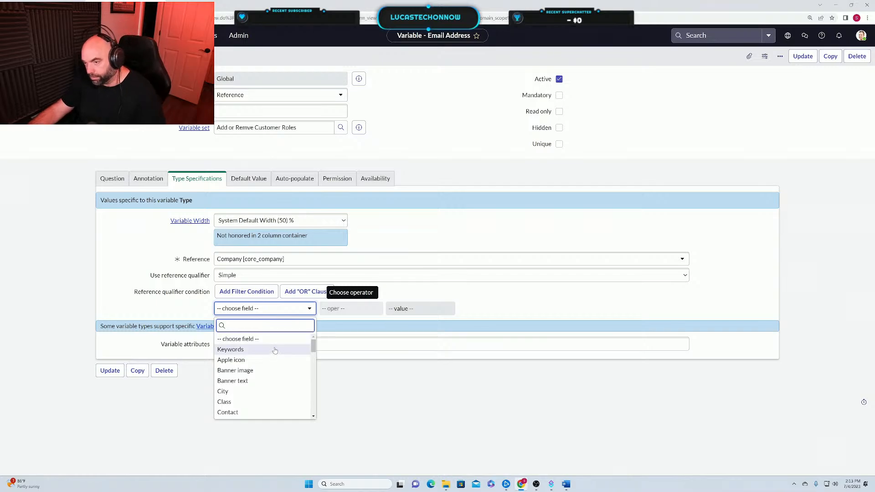
{"action": "type", "text": "ac"}
{"action": "key", "text": "BackSpace"}
{"action": "key", "text": "BackSpace"}
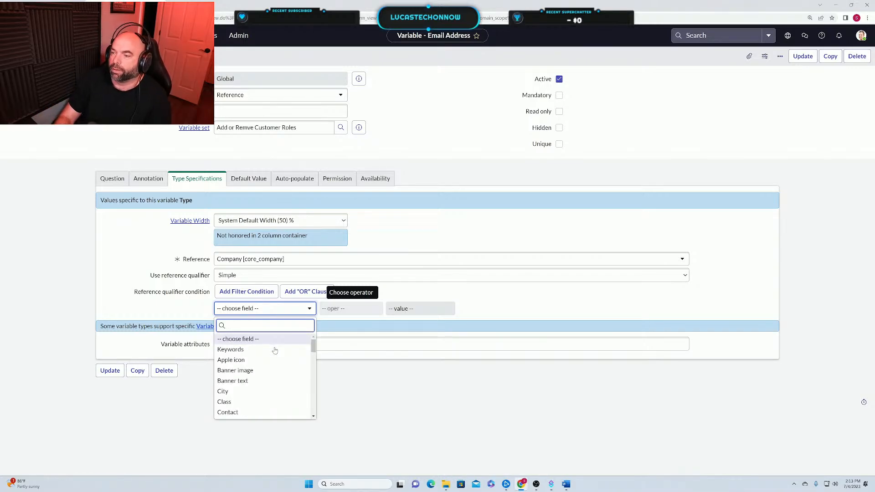
{"action": "left_click", "coordinate": [513, 309]}
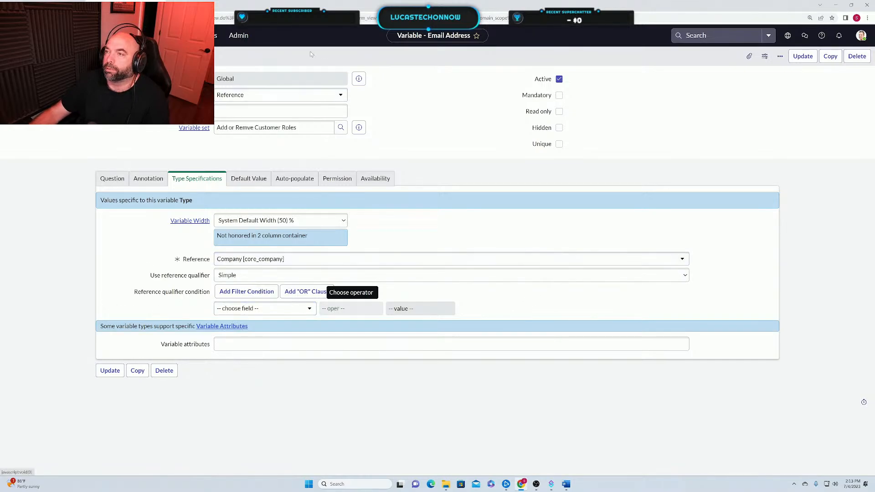
Insert the company reference as a new variable, staying on the record
{"action": "right_click", "coordinate": [300, 57]}
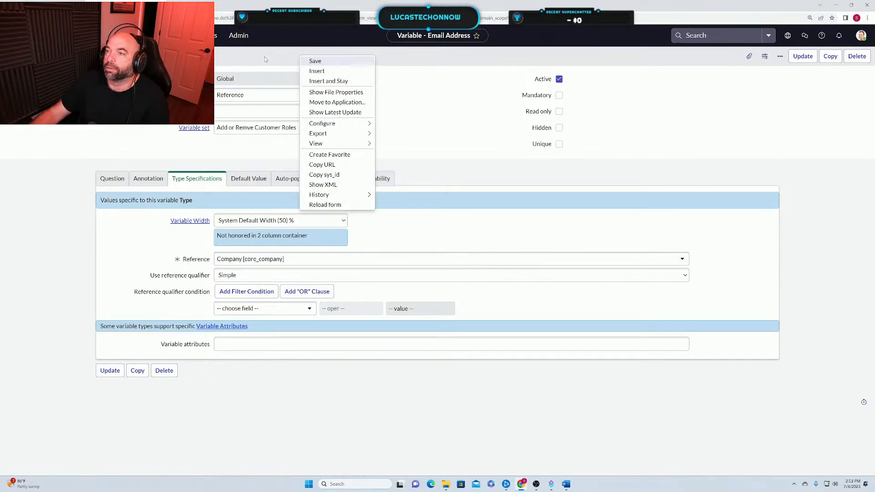
{"action": "left_click", "coordinate": [340, 82]}
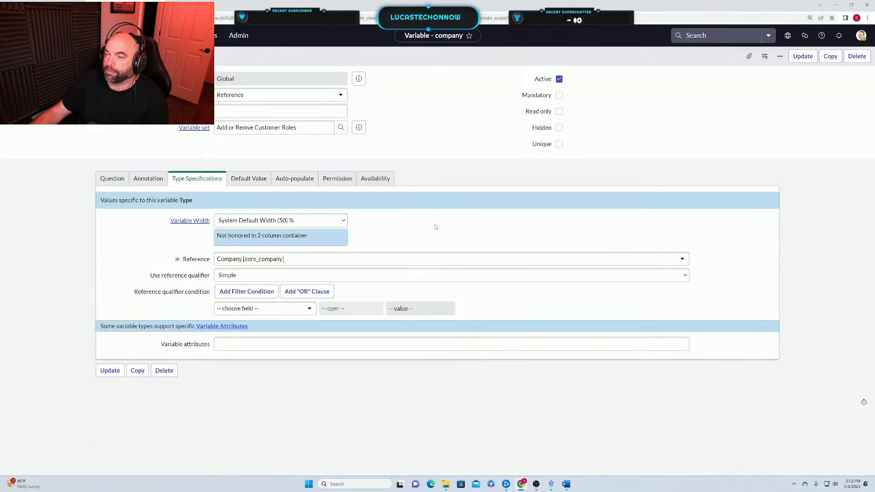
{"action": "left_click", "coordinate": [269, 312]}
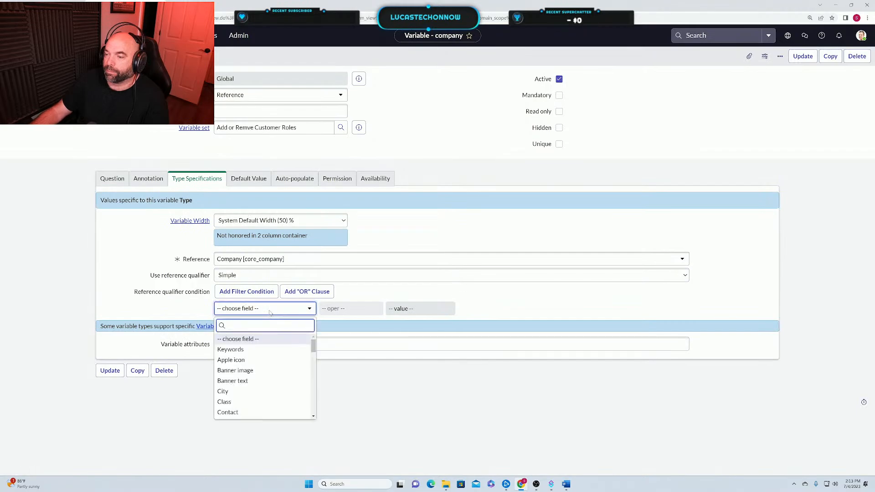
{"action": "scroll", "coordinate": [275, 369], "scroll_direction": "down", "scroll_amount": 10}
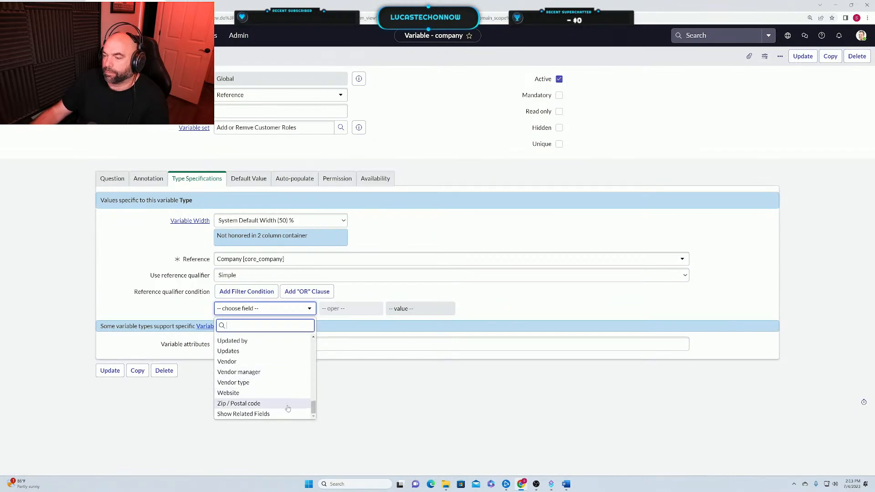
{"action": "scroll", "coordinate": [285, 409], "scroll_direction": "up", "scroll_amount": 10}
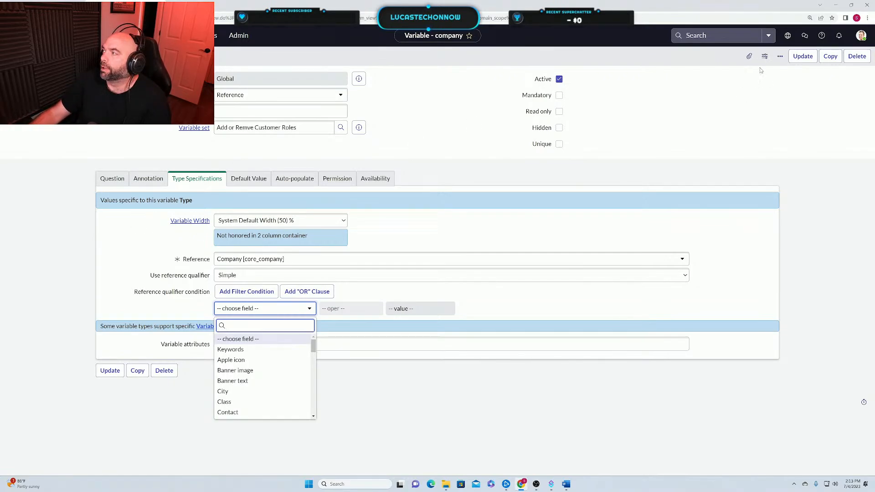
{"action": "key", "text": "Escape"}
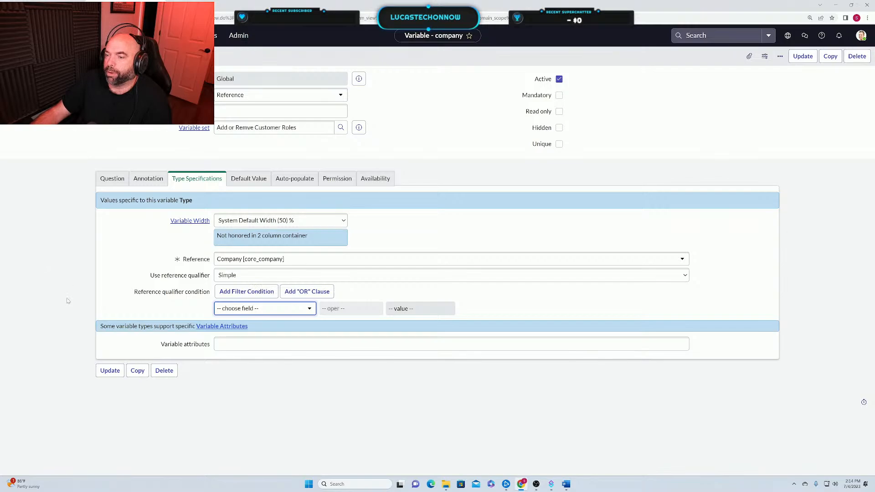
Update the company variable, and set the first_name variable's order to 10 in the variable set's list
{"action": "left_click", "coordinate": [109, 371]}
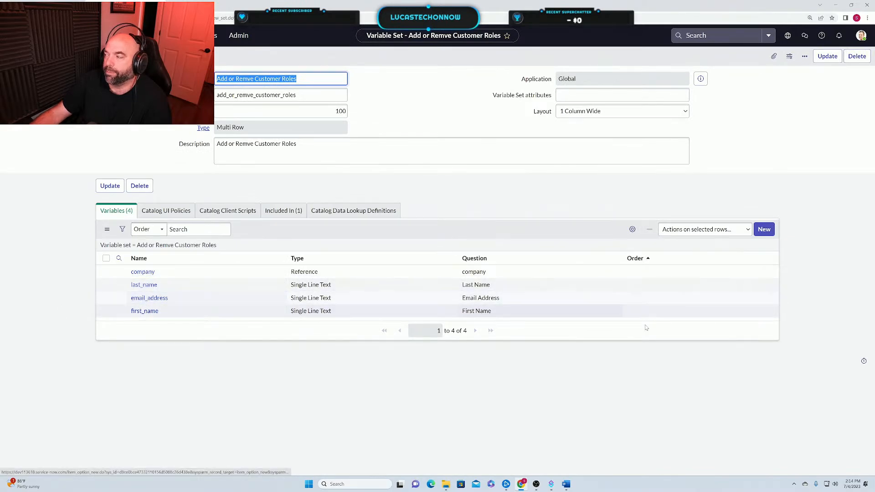
{"action": "double_click", "coordinate": [670, 314]}
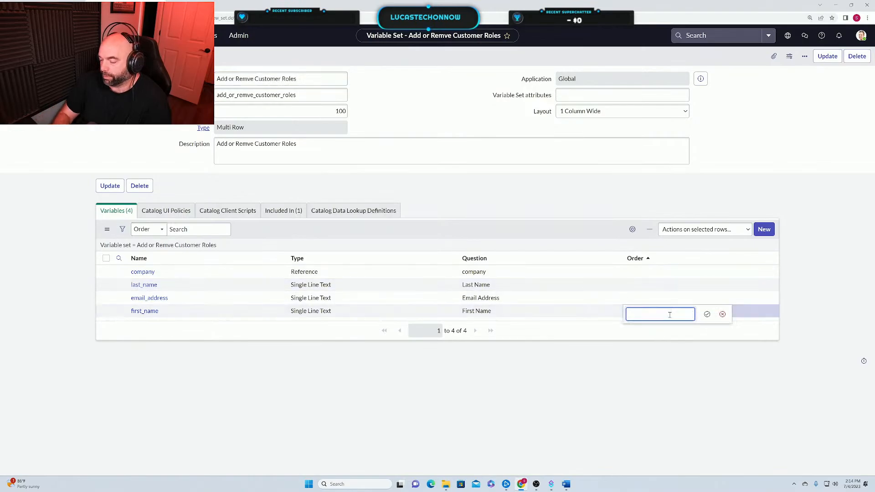
{"action": "type", "text": "10"}
{"action": "left_click", "coordinate": [706, 314]}
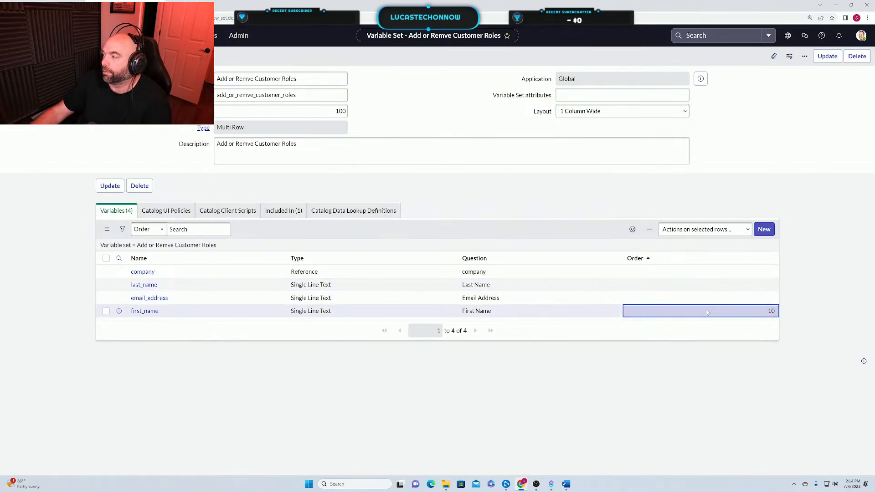
Set the order of the last_name variable to 20 and the email_address variable to 30 in the variable set's list
{"action": "left_click", "coordinate": [706, 286]}
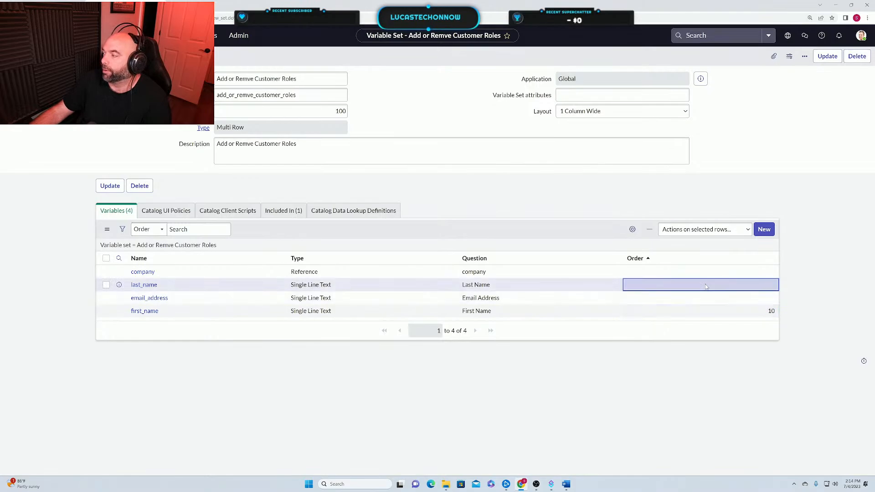
{"action": "left_click", "coordinate": [705, 286]}
{"action": "type", "text": "20"}
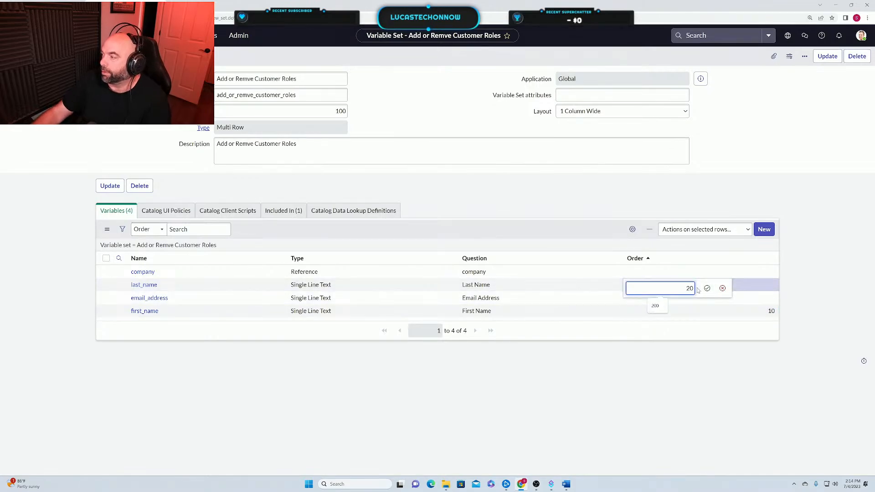
{"action": "left_click", "coordinate": [706, 288]}
{"action": "left_click", "coordinate": [703, 273]}
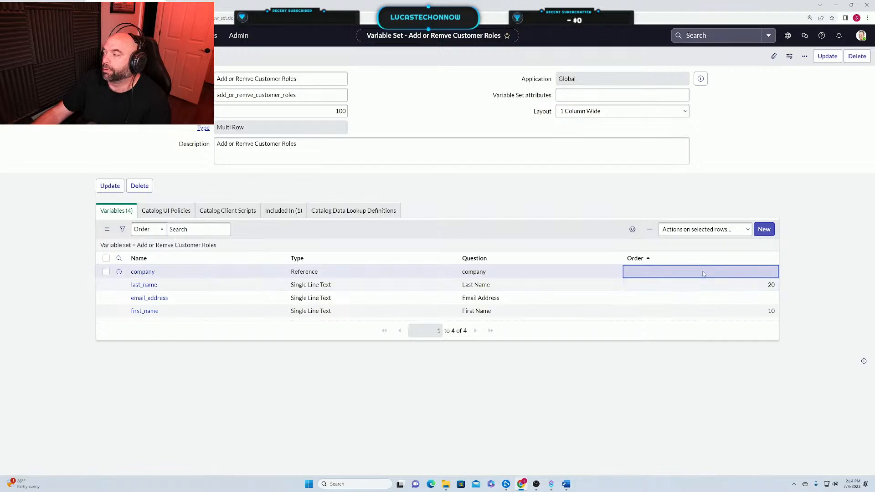
{"action": "left_click", "coordinate": [712, 296]}
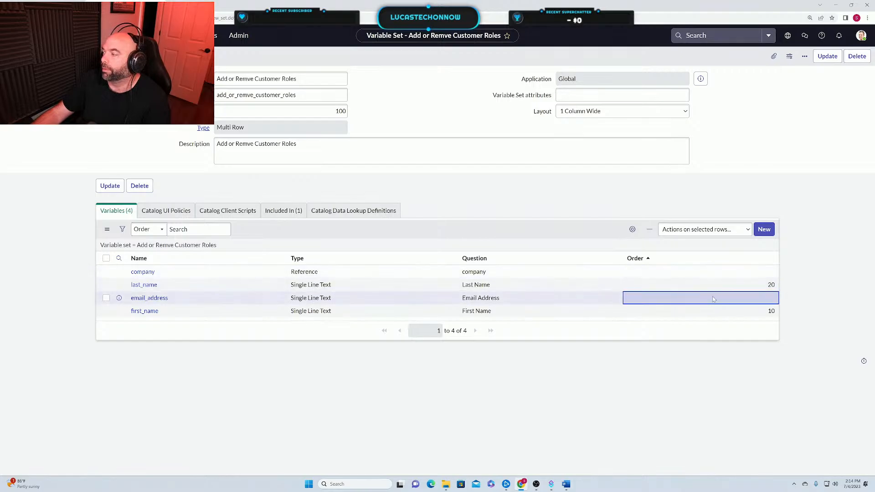
{"action": "left_click", "coordinate": [714, 300]}
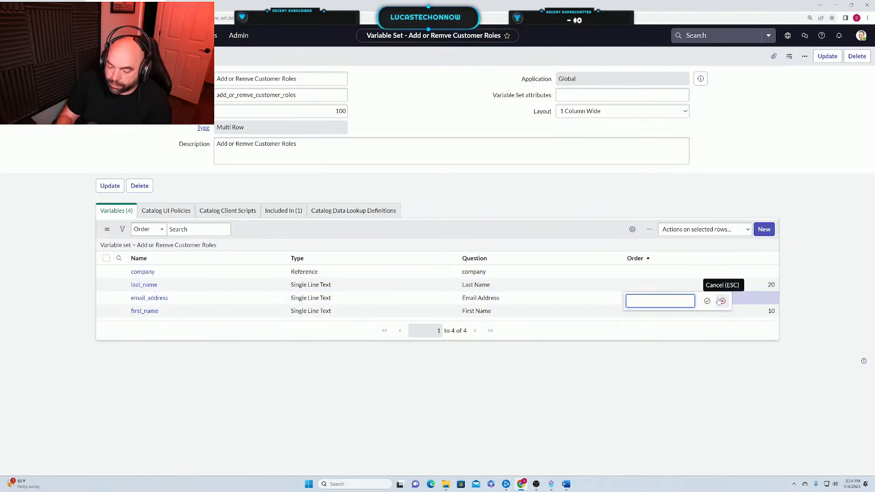
{"action": "type", "text": "30"}
{"action": "left_click", "coordinate": [707, 300]}
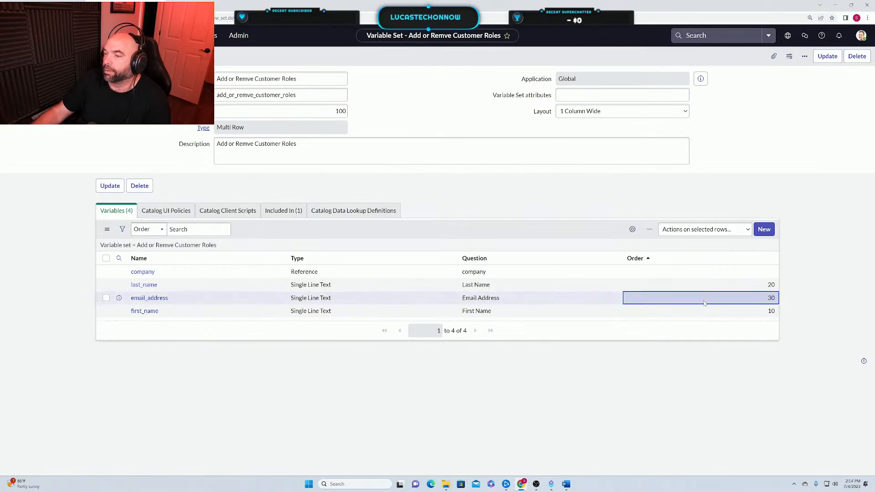
Set the company variable's order to 40 in the variable set's list
{"action": "left_click", "coordinate": [706, 273]}
{"action": "left_click", "coordinate": [706, 273]}
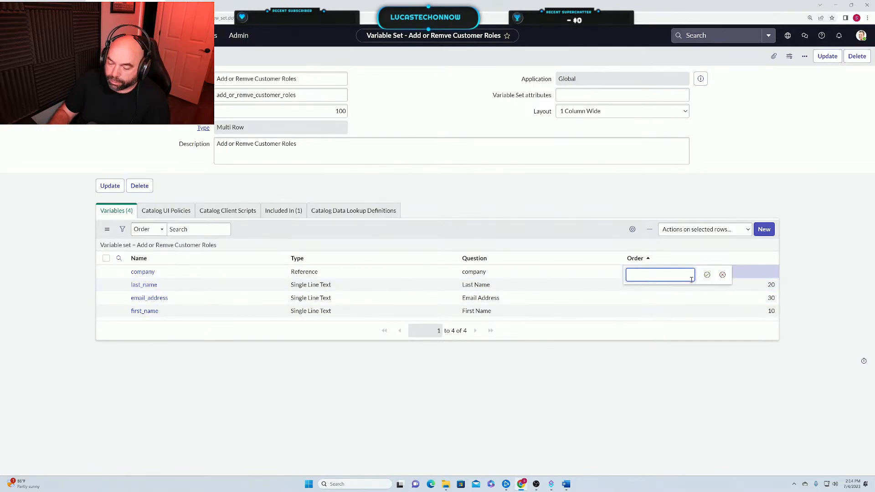
{"action": "type", "text": "40"}
{"action": "left_click", "coordinate": [707, 274]}
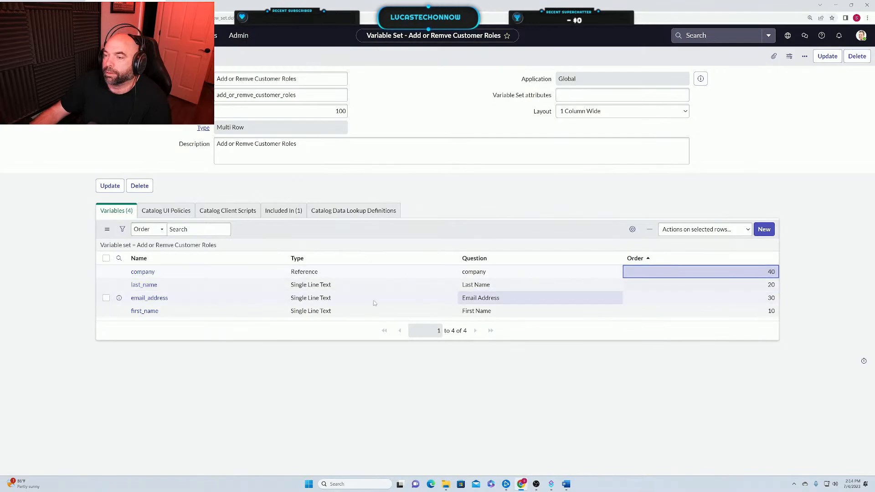
Start a new variable in the variable set with the question Action and the name action
{"action": "left_click", "coordinate": [764, 231]}
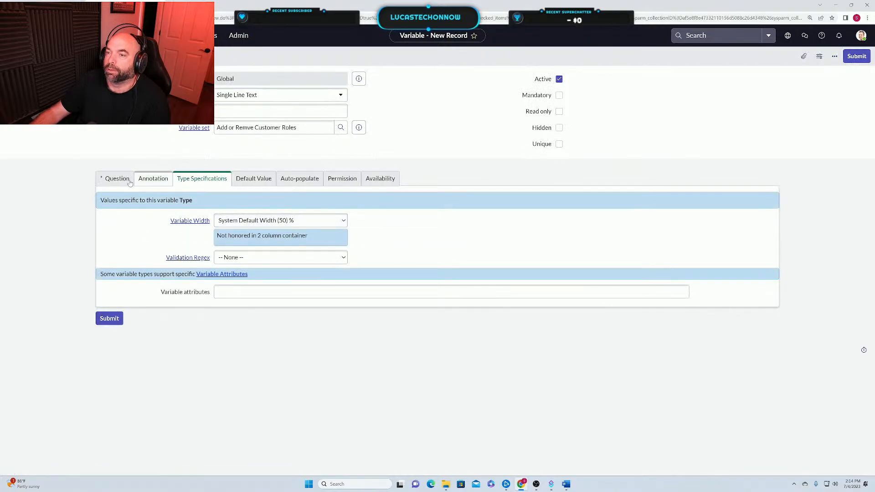
{"action": "left_click", "coordinate": [117, 179]}
{"action": "left_click", "coordinate": [246, 223]}
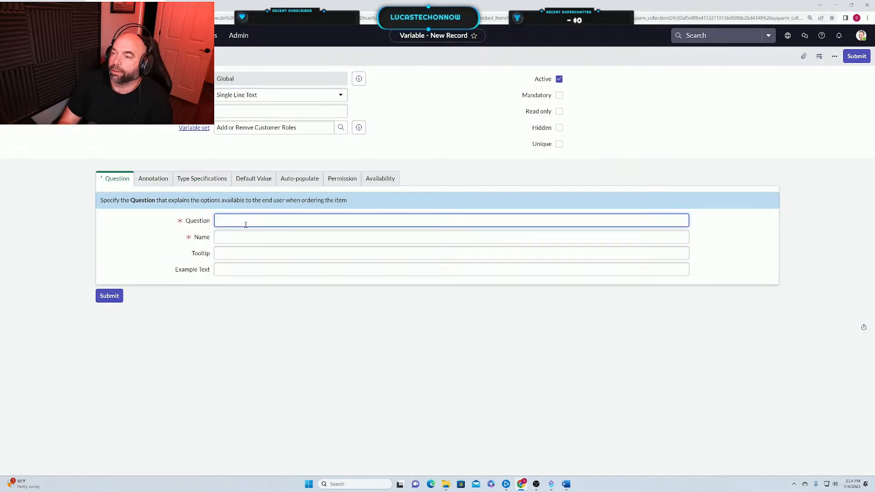
{"action": "type", "text": "Action"}
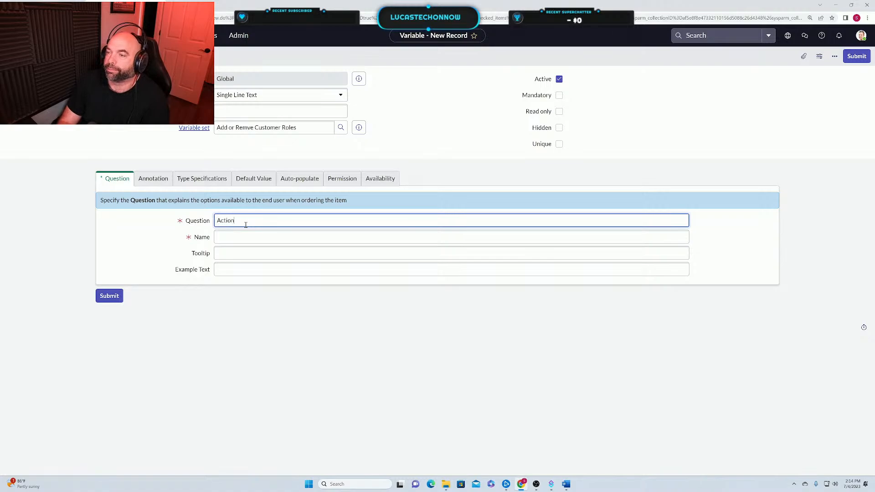
{"action": "key", "text": "Tab"}
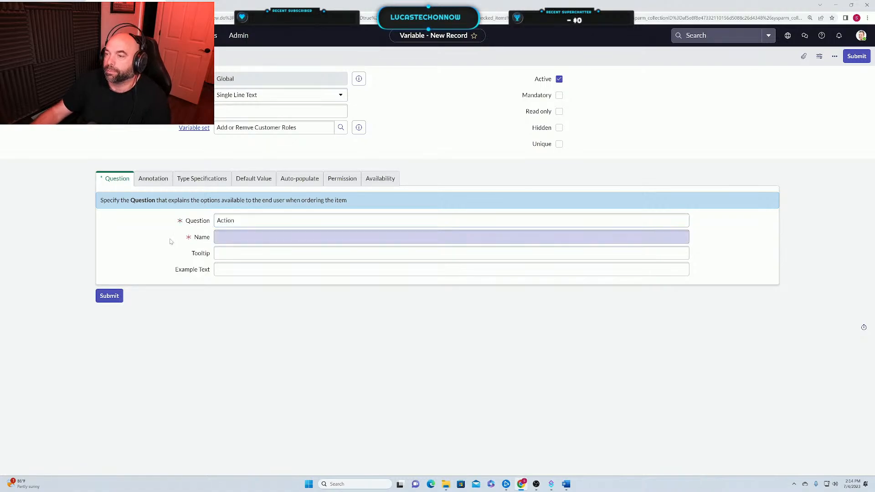
{"action": "left_click", "coordinate": [236, 256]}
Change the Action variable's type to Select Box
{"action": "left_click", "coordinate": [280, 95]}
{"action": "scroll", "coordinate": [339, 181], "scroll_direction": "up", "scroll_amount": 1}
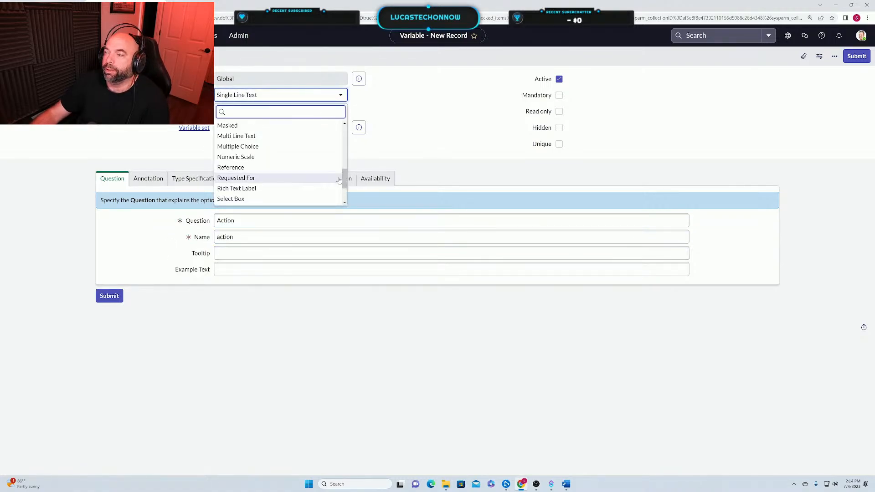
{"action": "scroll", "coordinate": [242, 155], "scroll_direction": "down", "scroll_amount": 3}
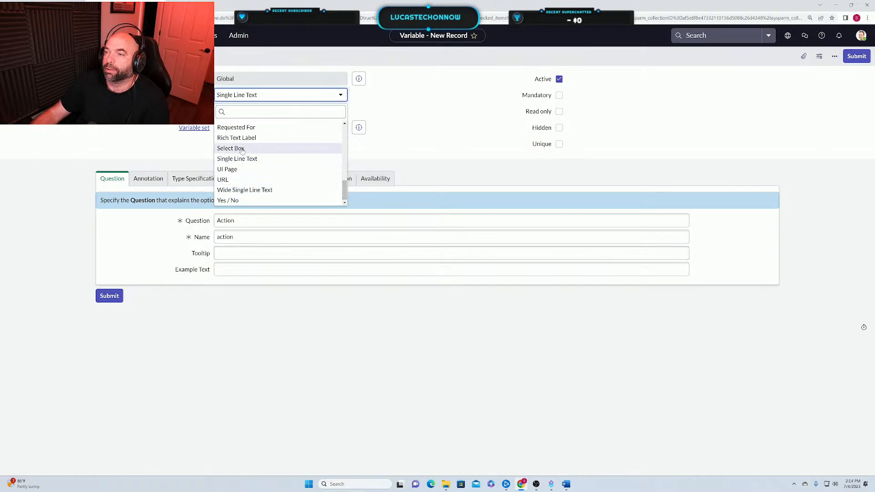
{"action": "left_click", "coordinate": [242, 149]}
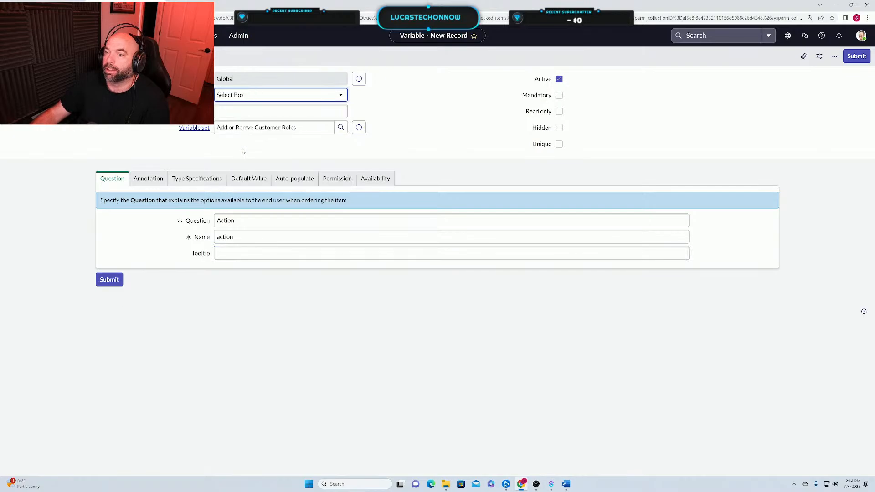
Include a none option, make the Action variable mandatory, and save it while staying on the record
{"action": "left_click", "coordinate": [148, 178]}
{"action": "left_click", "coordinate": [184, 182]}
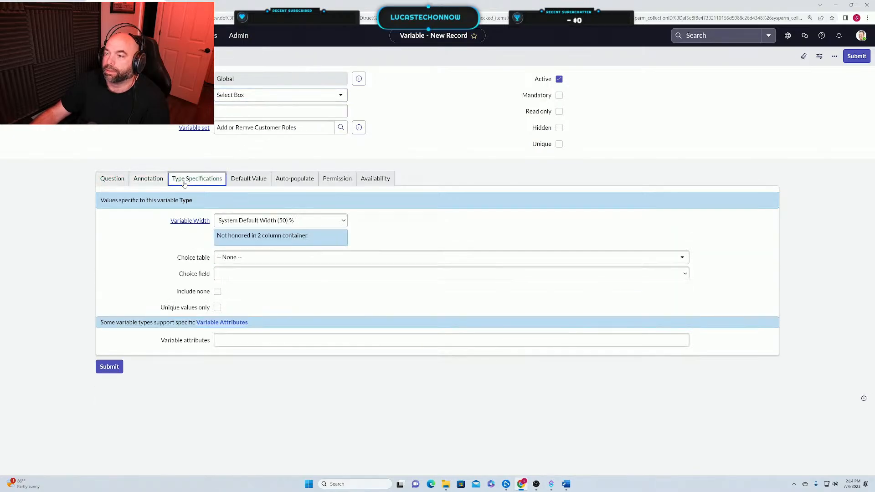
{"action": "left_click", "coordinate": [217, 292]}
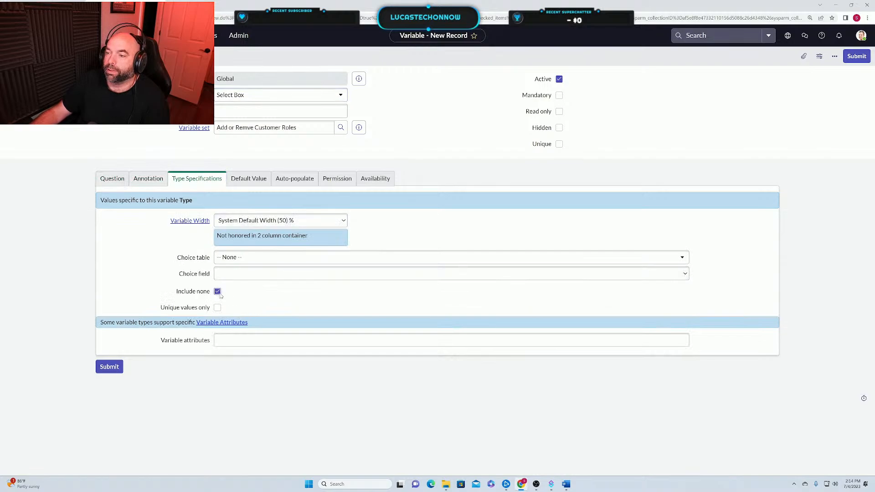
{"action": "left_click", "coordinate": [559, 97]}
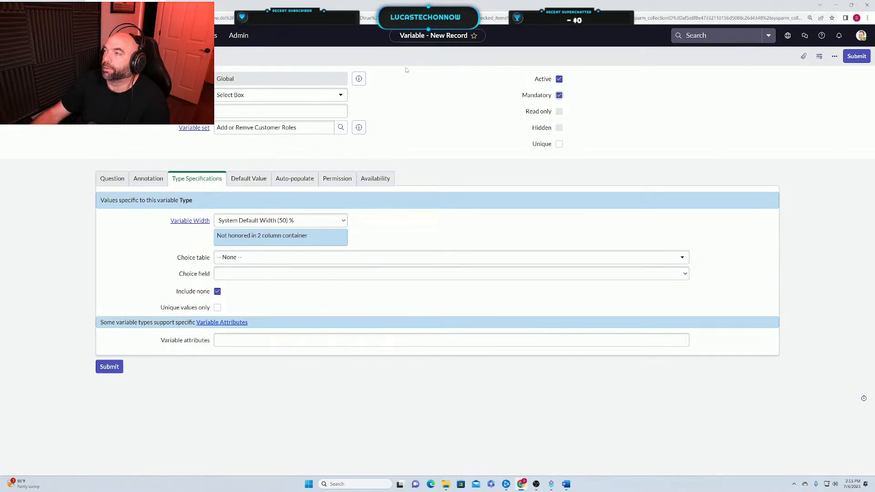
{"action": "right_click", "coordinate": [381, 58]}
{"action": "left_click", "coordinate": [400, 62]}
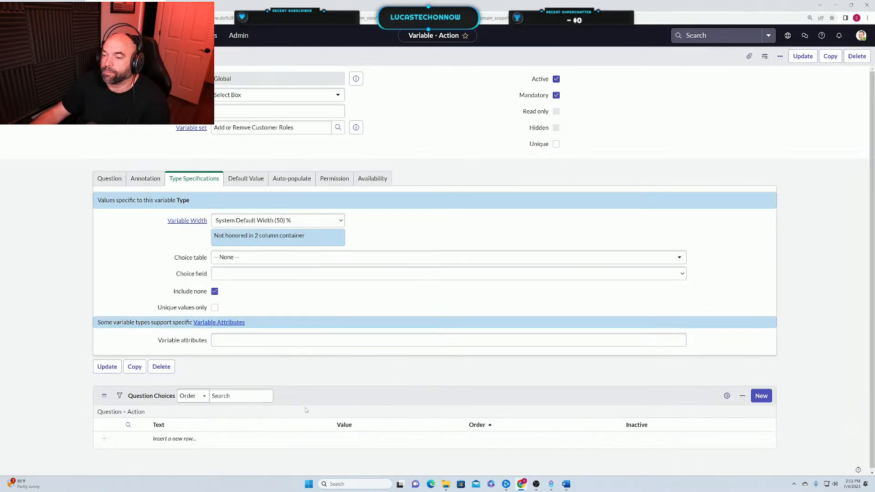
Create a question choice for the Action variable with the text Add and the value Add
{"action": "left_click", "coordinate": [762, 397]}
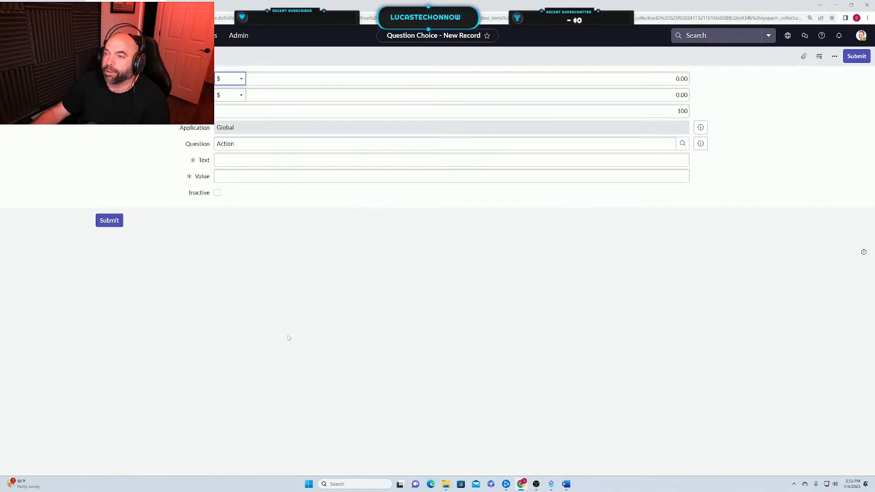
{"action": "left_click", "coordinate": [242, 161]}
{"action": "type", "text": "Add"}
{"action": "left_click", "coordinate": [243, 177]}
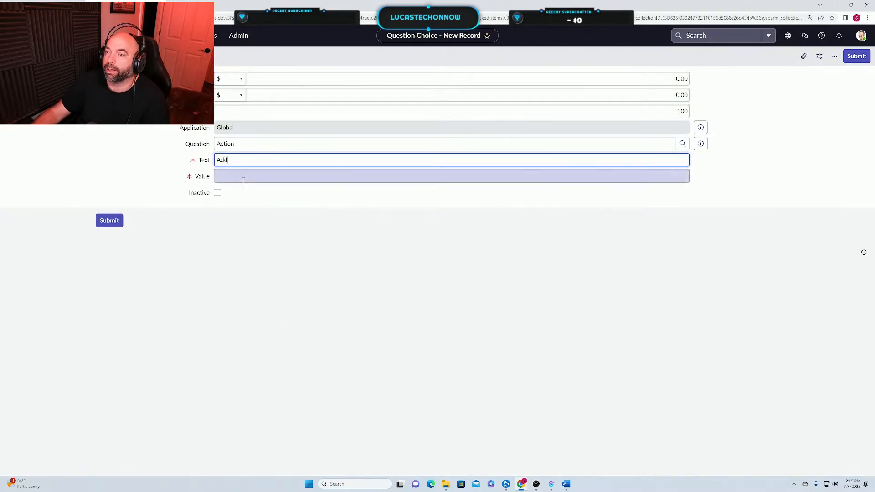
{"action": "type", "text": "Add"}
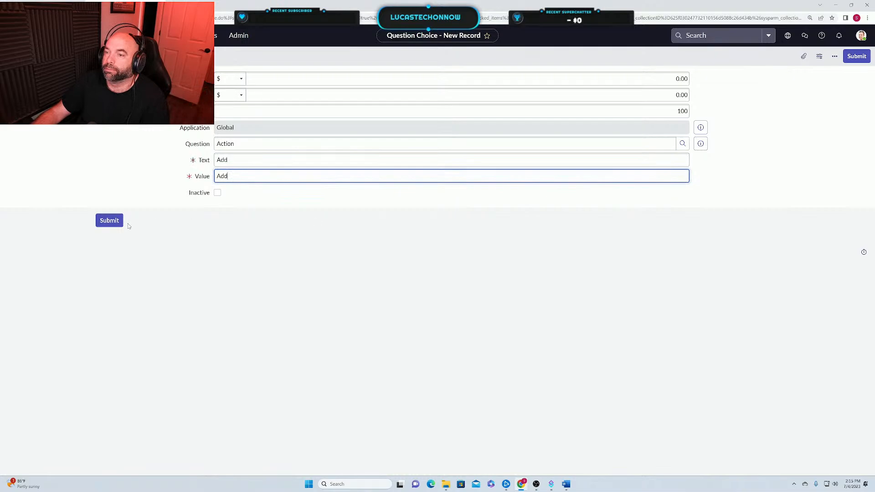
{"action": "left_click", "coordinate": [106, 222]}
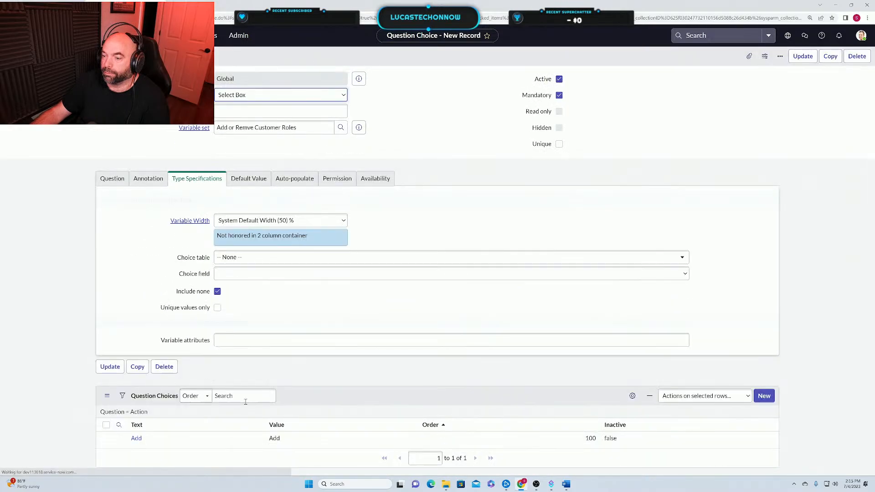
Create a second question choice with the text Remove and the value Remove, and update the Action variable
{"action": "left_click", "coordinate": [761, 395]}
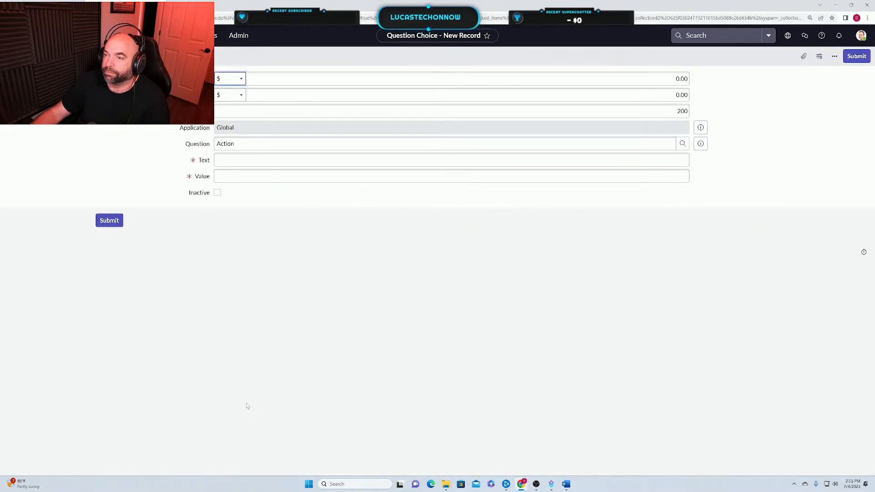
{"action": "left_click", "coordinate": [241, 159]}
{"action": "type", "text": "Remove"}
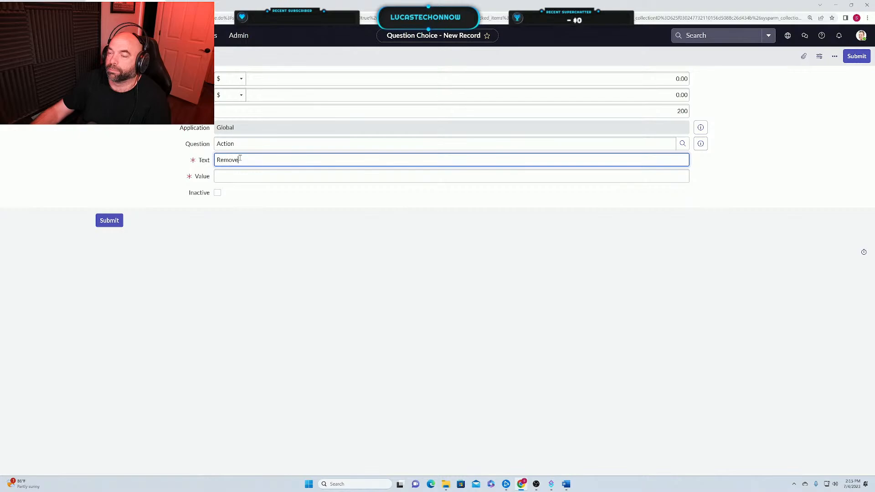
{"action": "left_click", "coordinate": [237, 175]}
{"action": "type", "text": "Remove"}
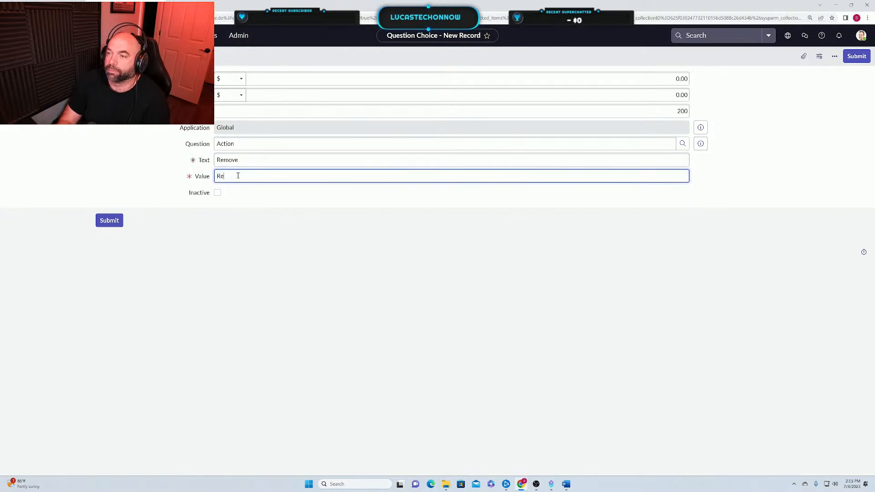
{"action": "left_click", "coordinate": [109, 221]}
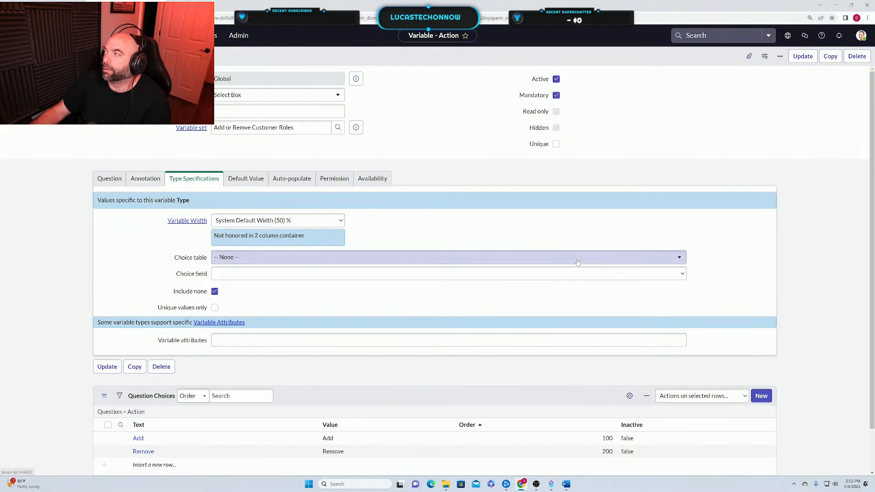
{"action": "left_click", "coordinate": [803, 57]}
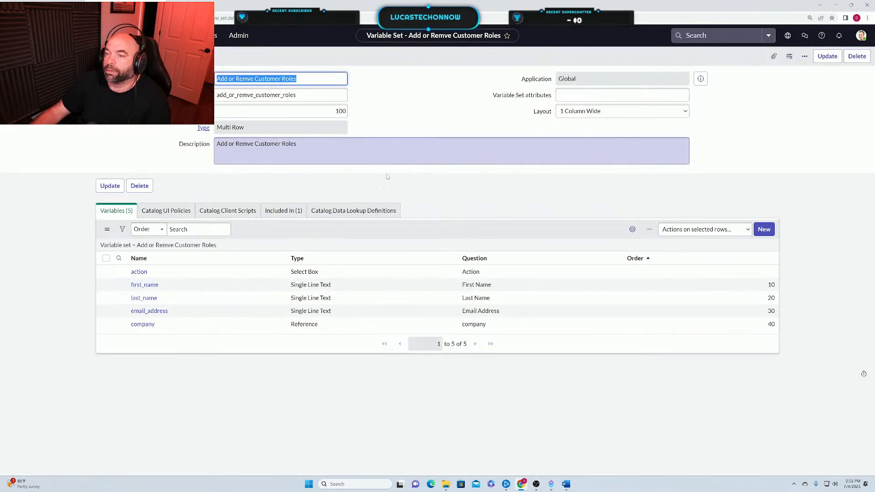
Reopen the company variable and look through the fields available for its reference qualifier condition
{"action": "left_click", "coordinate": [143, 324]}
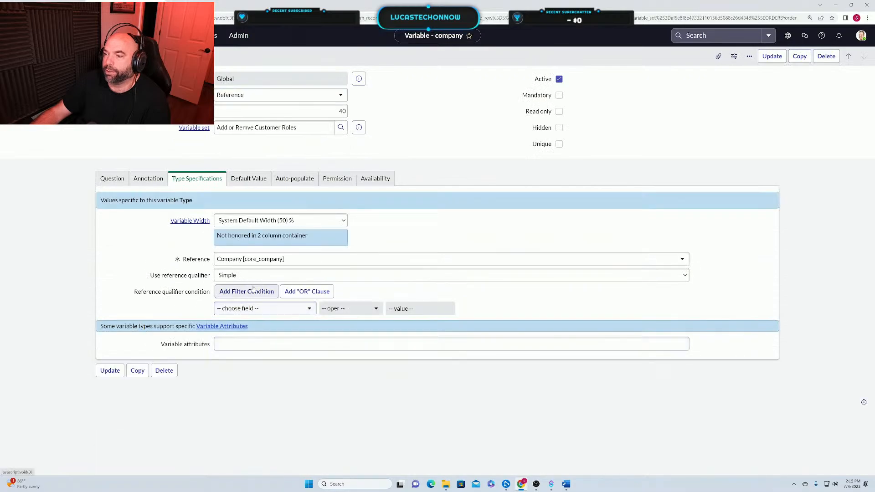
{"action": "left_click", "coordinate": [268, 309]}
{"action": "scroll", "coordinate": [271, 353], "scroll_direction": "down", "scroll_amount": 3}
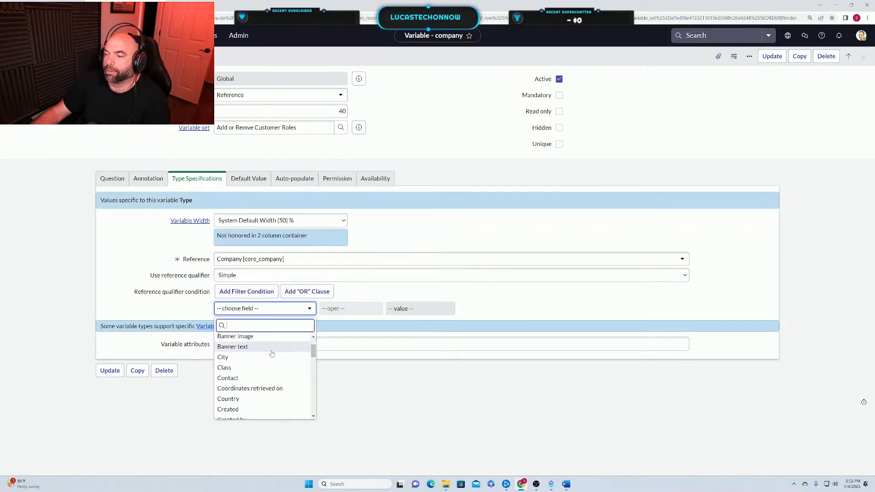
{"action": "scroll", "coordinate": [272, 353], "scroll_direction": "down", "scroll_amount": 5}
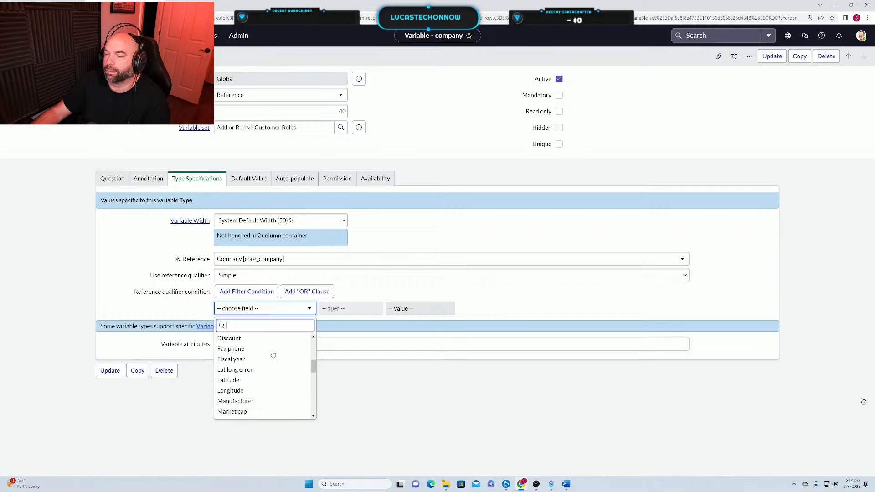
{"action": "scroll", "coordinate": [273, 353], "scroll_direction": "up", "scroll_amount": 3}
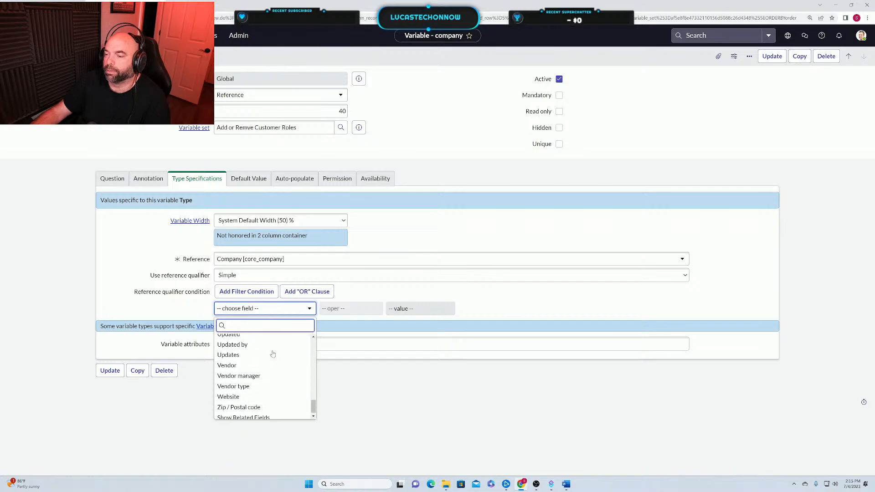
{"action": "scroll", "coordinate": [281, 392], "scroll_direction": "up", "scroll_amount": 6}
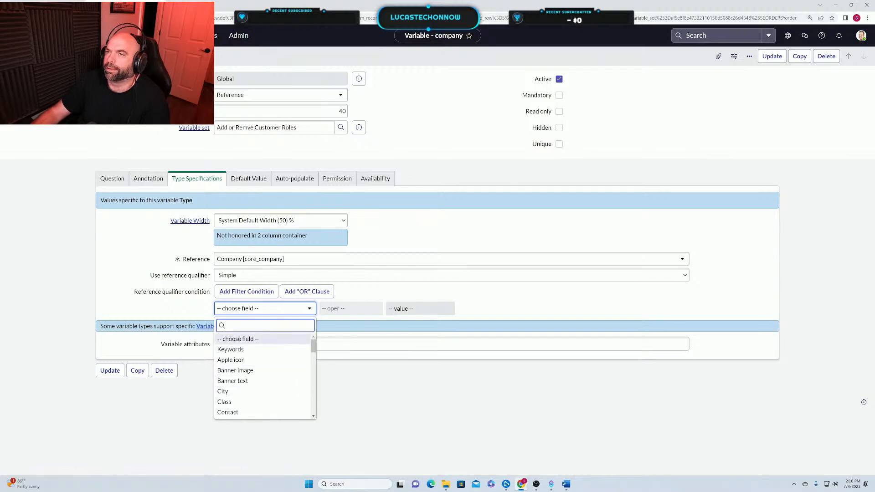
Open the Companies list and look through the fields available for filtering its records
{"action": "left_click", "coordinate": [151, 56]}
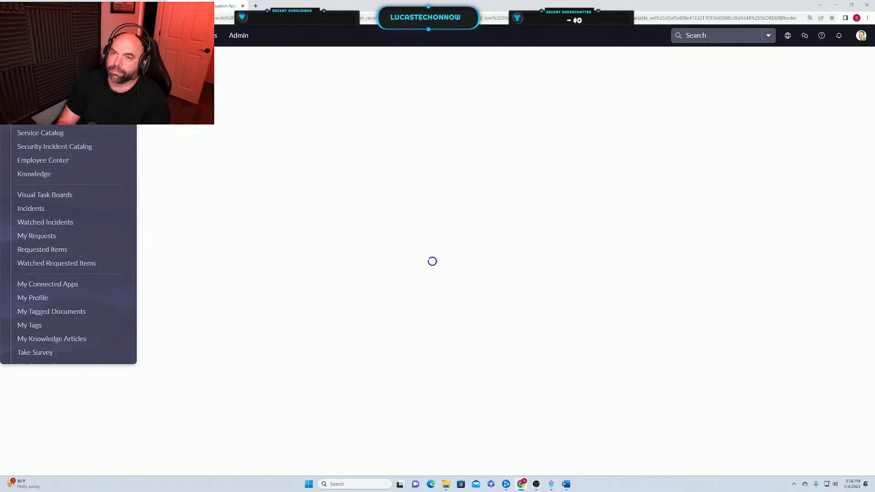
{"action": "type", "text": "compan"}
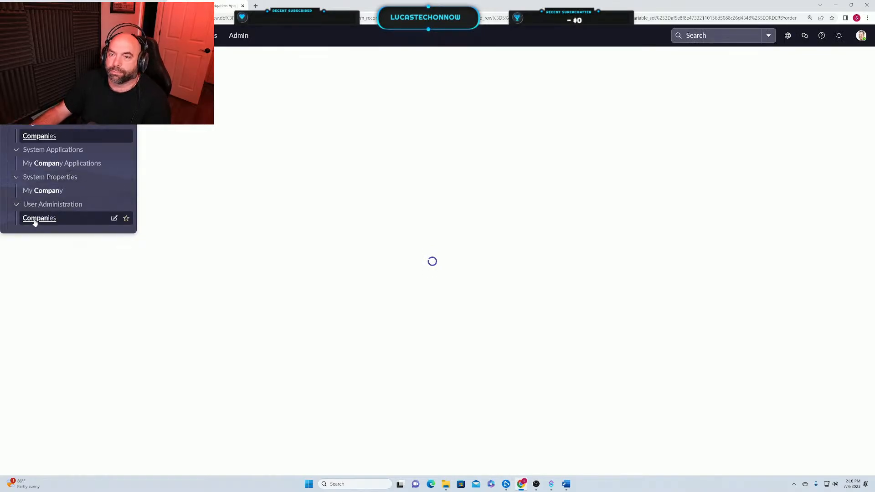
{"action": "left_click", "coordinate": [41, 136]}
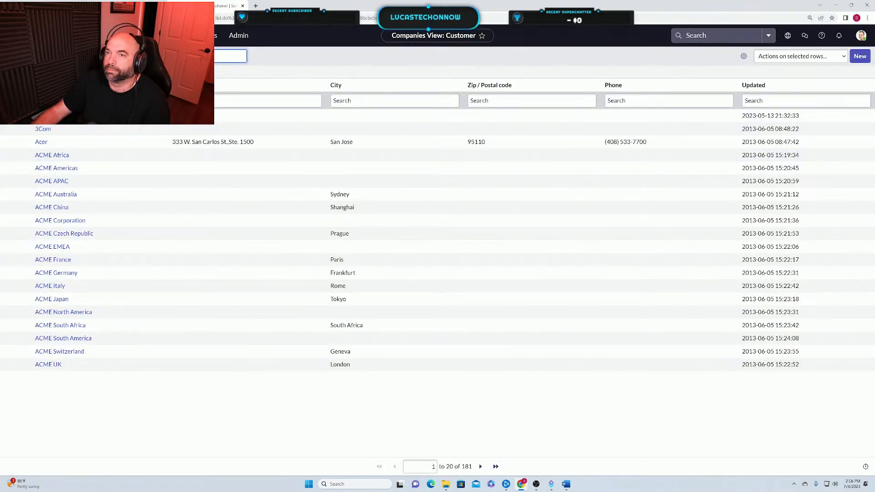
{"action": "left_click", "coordinate": [24, 56]}
{"action": "left_click", "coordinate": [52, 94]}
{"action": "scroll", "coordinate": [56, 154], "scroll_direction": "down", "scroll_amount": 10}
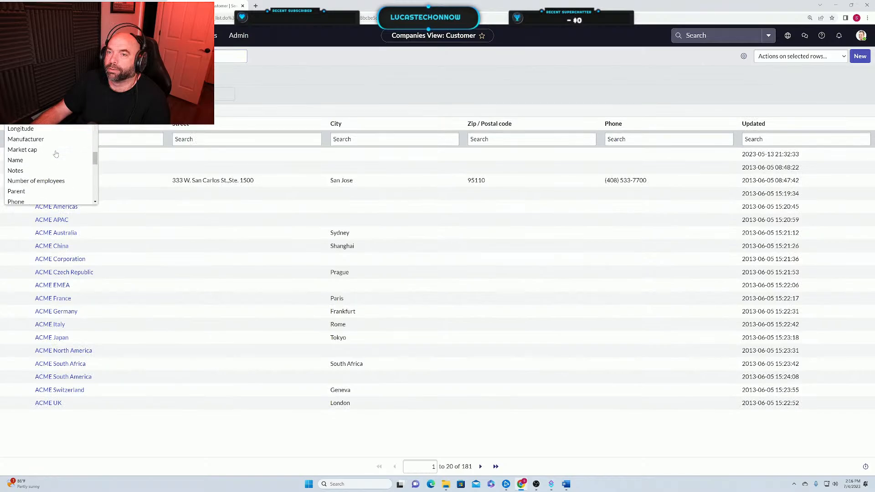
{"action": "scroll", "coordinate": [56, 154], "scroll_direction": "up", "scroll_amount": 8}
{"action": "scroll", "coordinate": [55, 154], "scroll_direction": "up", "scroll_amount": 3}
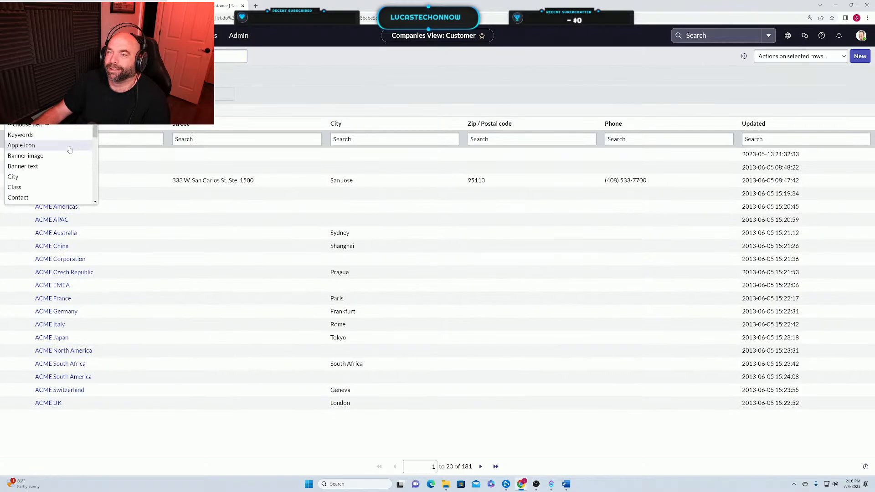
{"action": "left_click", "coordinate": [296, 66]}
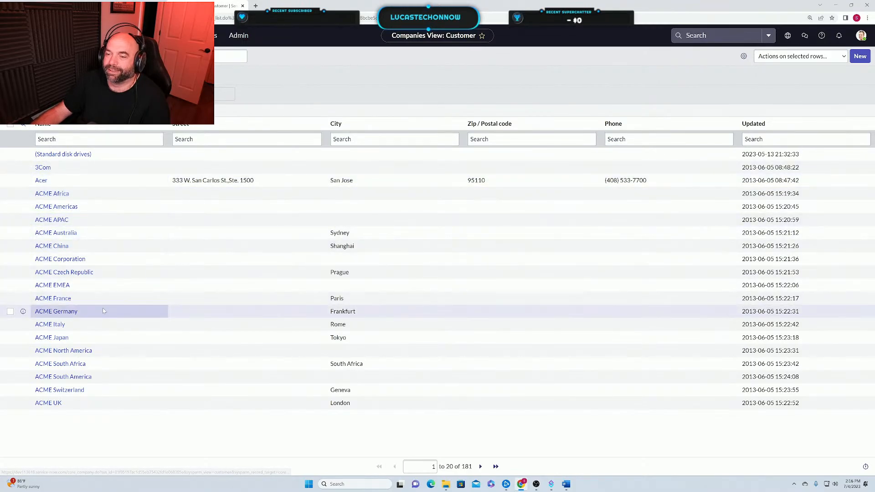
Browse further into the Companies list, check the Aladdin company record's fields, and return to the list
{"action": "left_click", "coordinate": [480, 466]}
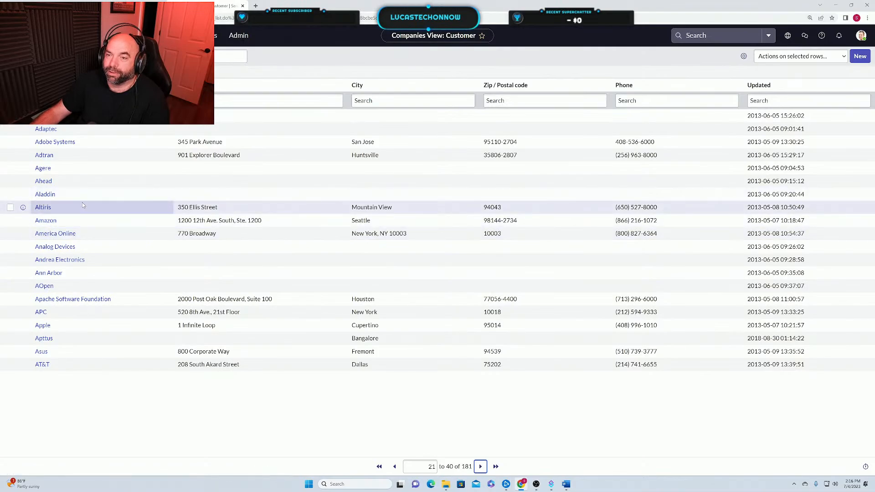
{"action": "left_click", "coordinate": [47, 195]}
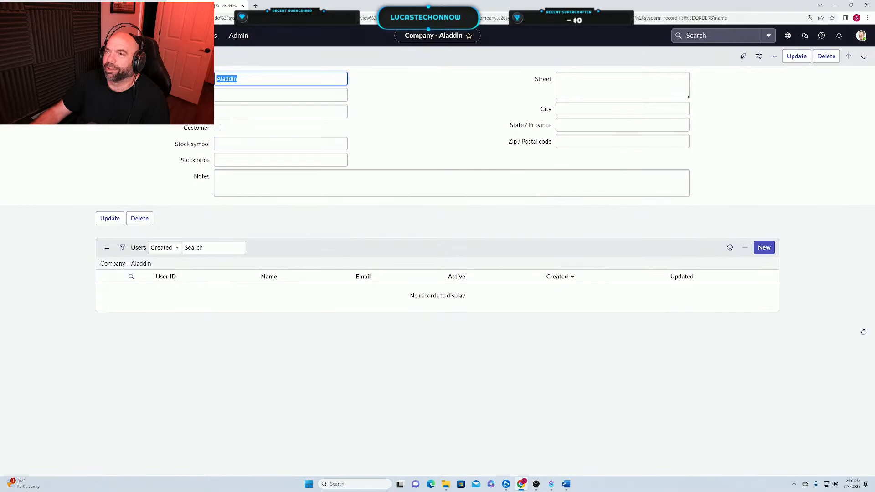
{"action": "left_click", "coordinate": [10, 56]}
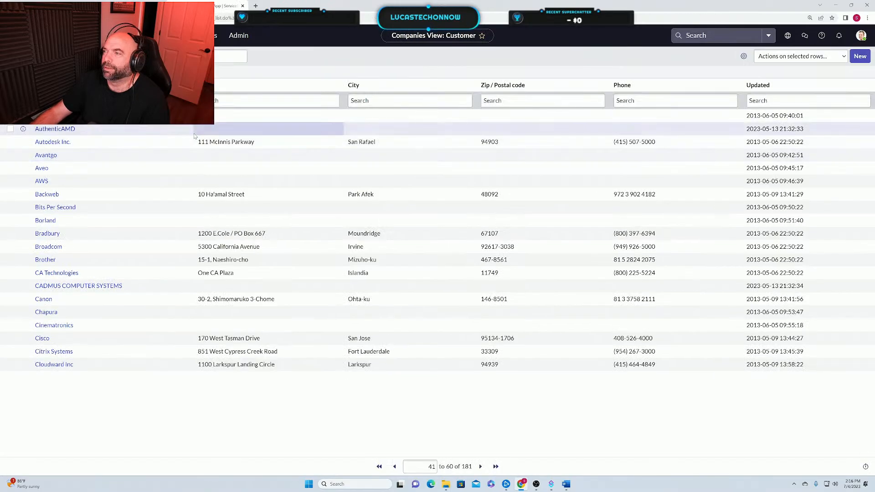
Review the columns available for personalizing the Companies list, leaving the column selection as it is
{"action": "left_click", "coordinate": [743, 56]}
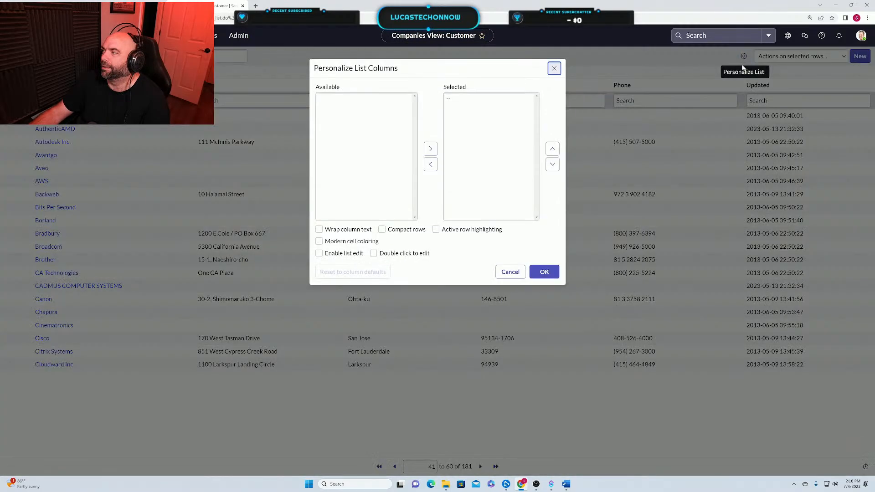
{"action": "scroll", "coordinate": [375, 136], "scroll_direction": "down", "scroll_amount": 5}
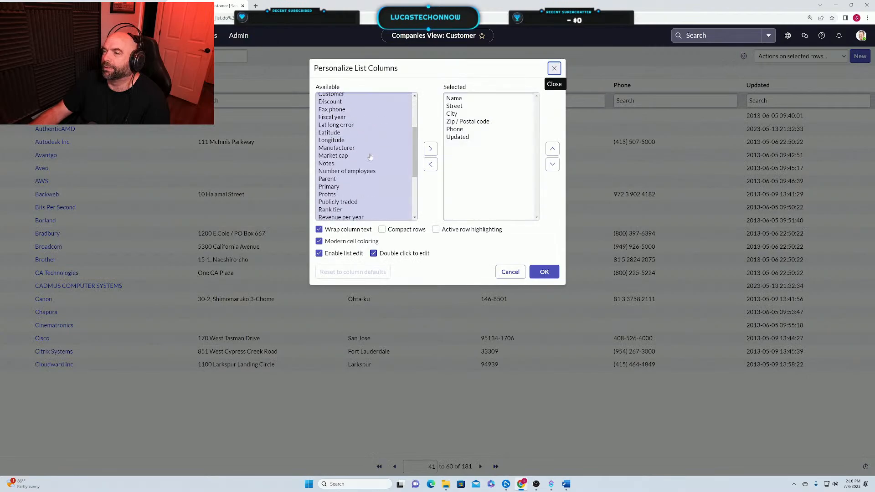
{"action": "scroll", "coordinate": [371, 162], "scroll_direction": "up", "scroll_amount": 5}
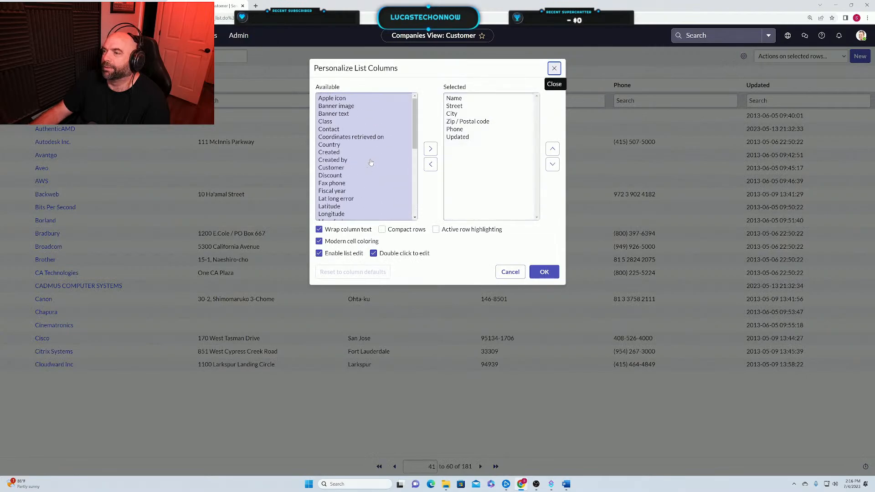
{"action": "left_click", "coordinate": [511, 271]}
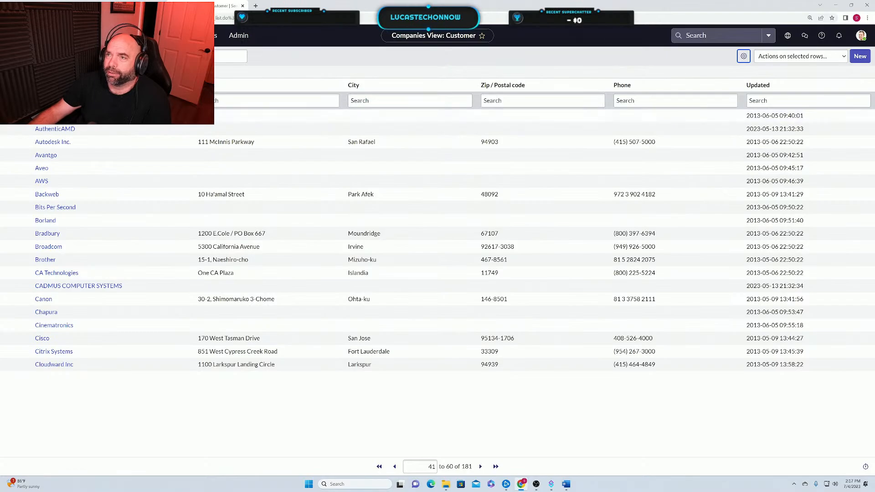
Open the Company table's definition from the list and sort its columns by column label
{"action": "right_click", "coordinate": [210, 88]}
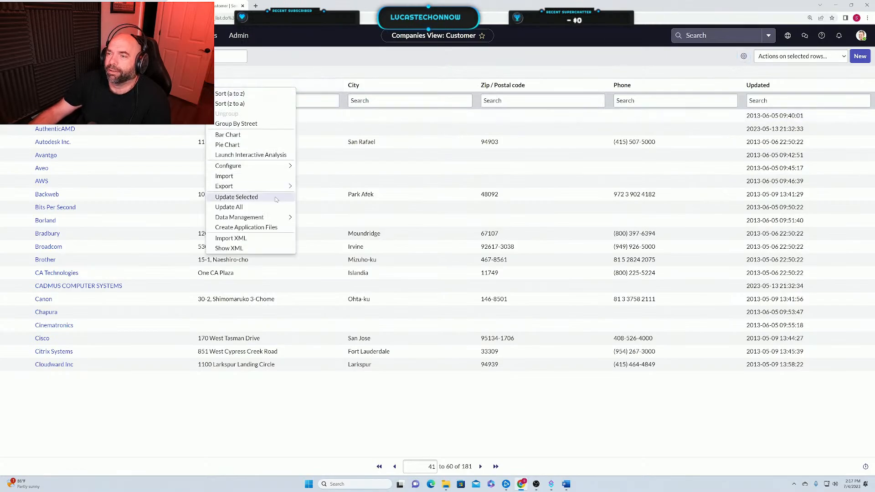
{"action": "mouse_move", "coordinate": [275, 170]}
{"action": "left_click", "coordinate": [312, 211]}
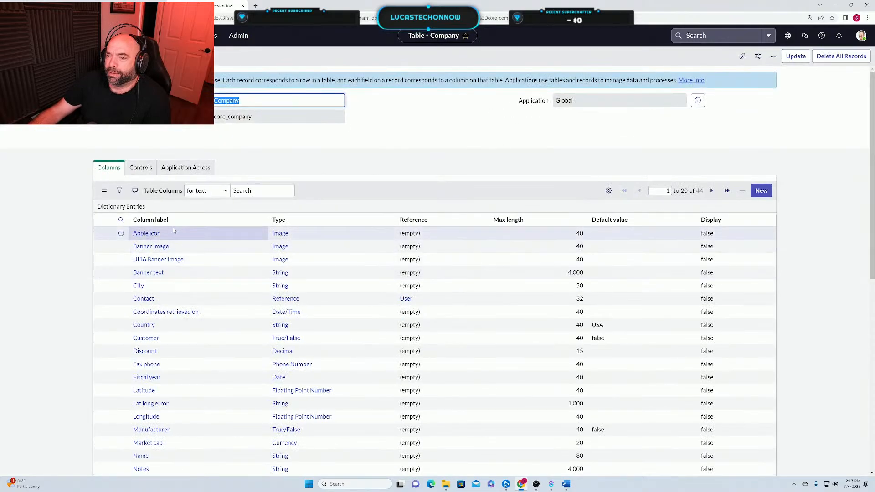
{"action": "left_click", "coordinate": [169, 220]}
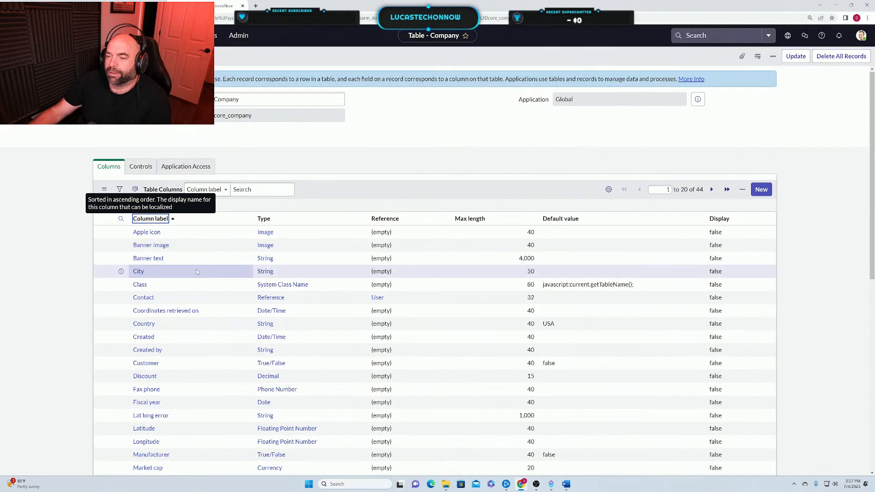
Examine the Company table's column definitions, related links and access controls for a field marking a company as active
{"action": "scroll", "coordinate": [197, 270], "scroll_direction": "down", "scroll_amount": 4}
{"action": "scroll", "coordinate": [196, 272], "scroll_direction": "up", "scroll_amount": 4}
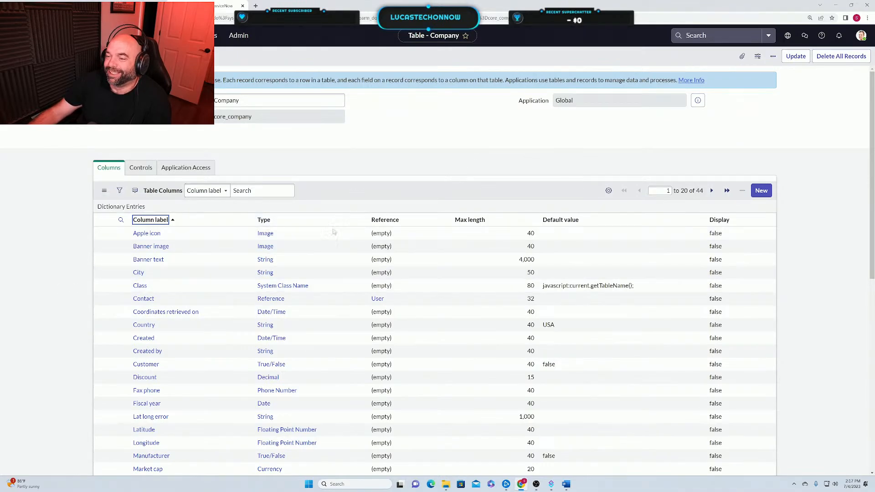
{"action": "scroll", "coordinate": [308, 308], "scroll_direction": "down", "scroll_amount": 3}
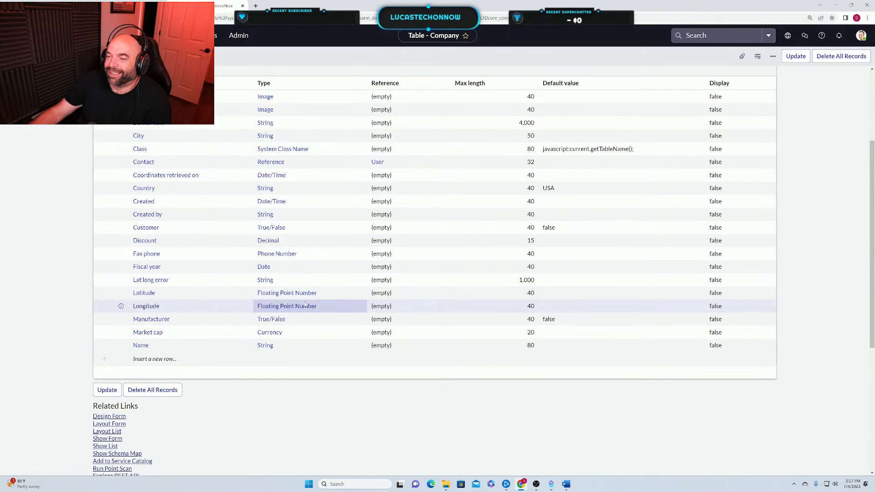
{"action": "scroll", "coordinate": [305, 304], "scroll_direction": "up", "scroll_amount": 3}
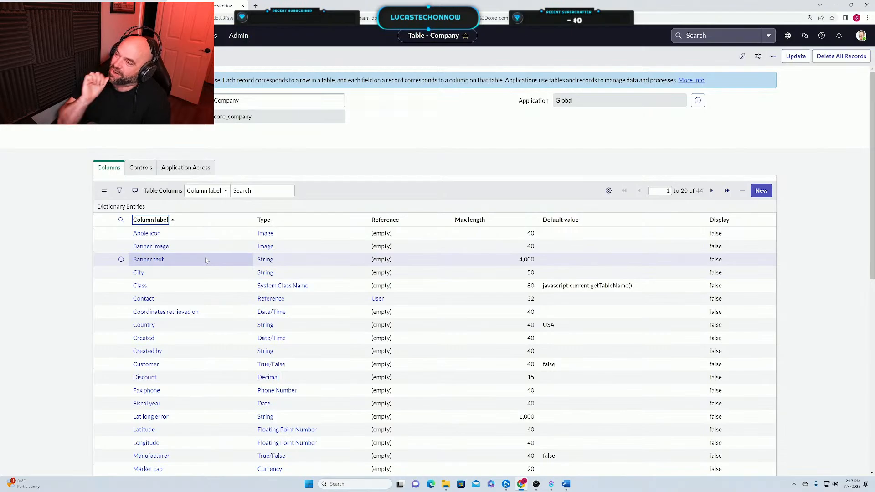
{"action": "scroll", "coordinate": [210, 253], "scroll_direction": "down", "scroll_amount": 4}
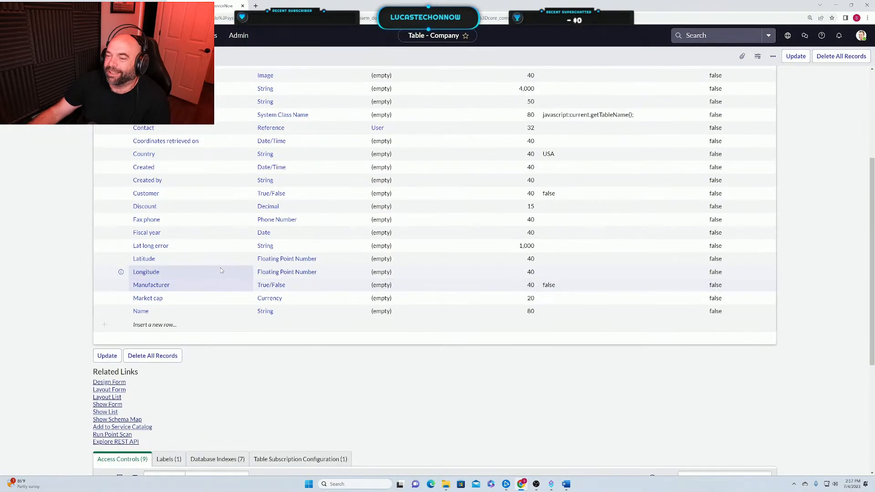
{"action": "scroll", "coordinate": [221, 269], "scroll_direction": "down", "scroll_amount": 3}
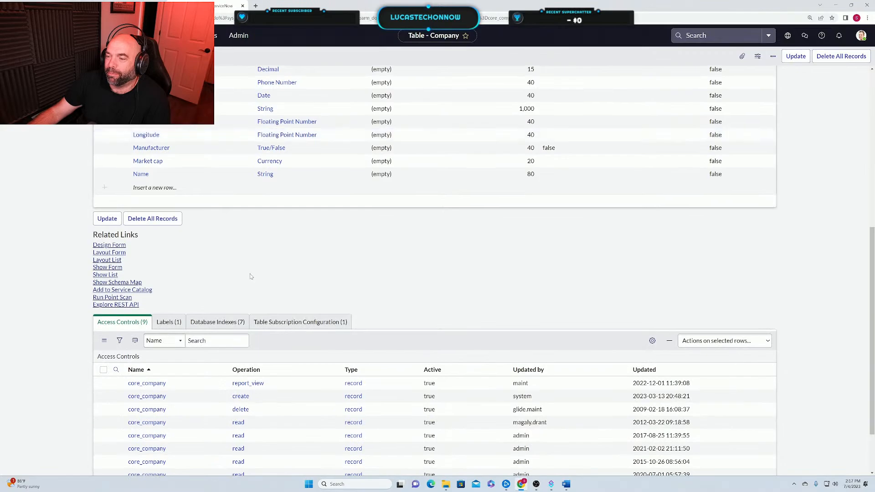
{"action": "scroll", "coordinate": [221, 268], "scroll_direction": "down", "scroll_amount": 2}
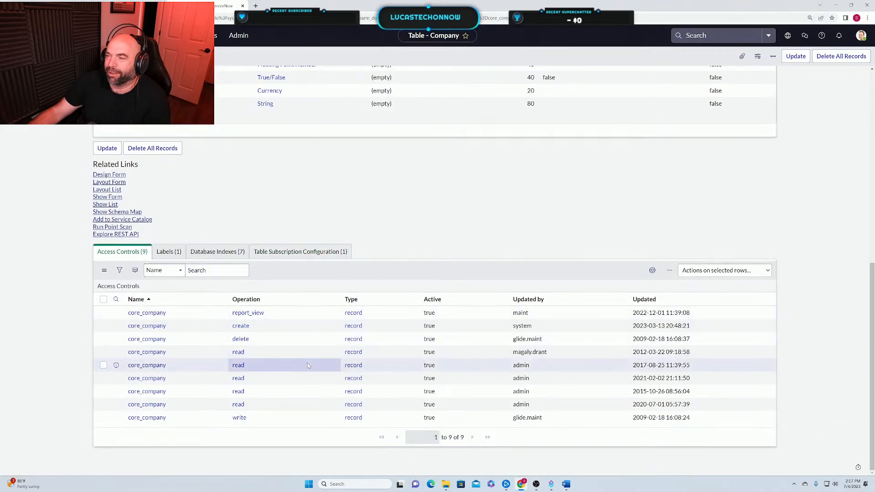
{"action": "scroll", "coordinate": [308, 365], "scroll_direction": "up", "scroll_amount": 5}
{"action": "scroll", "coordinate": [309, 366], "scroll_direction": "up", "scroll_amount": 3}
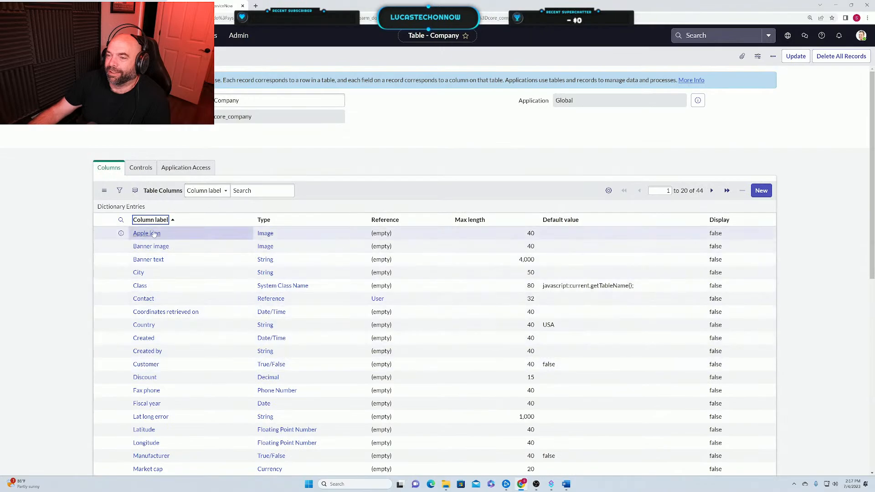
{"action": "scroll", "coordinate": [174, 246], "scroll_direction": "down", "scroll_amount": 4}
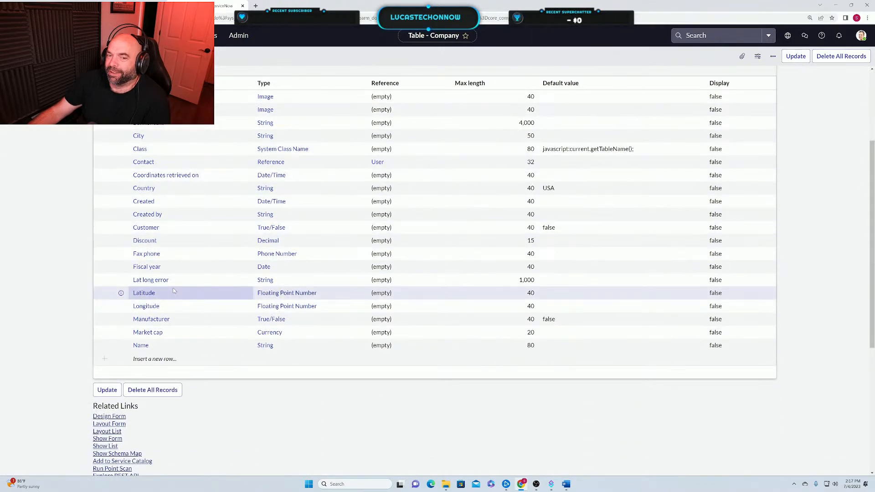
{"action": "scroll", "coordinate": [173, 288], "scroll_direction": "down", "scroll_amount": 1}
{"action": "scroll", "coordinate": [173, 288], "scroll_direction": "up", "scroll_amount": 4}
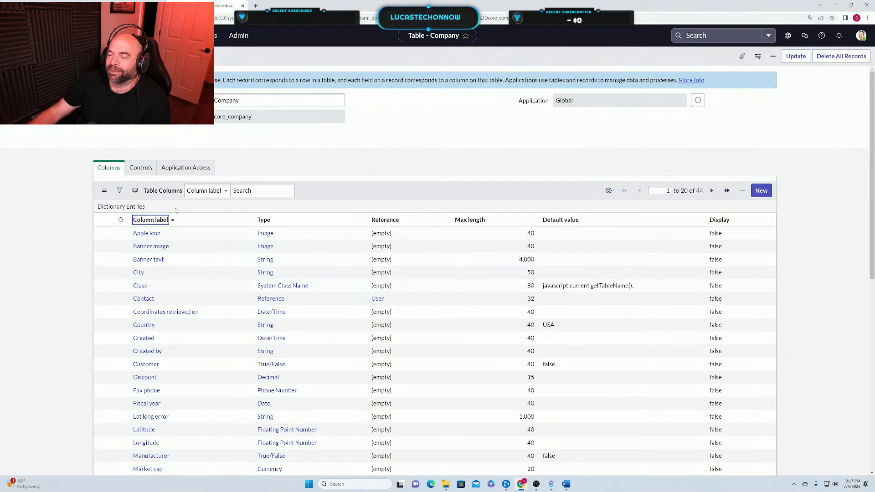
Search the web in a new browser tab for "active flag missing on ServiceNow core_company table" and look through the results
{"action": "left_click", "coordinate": [255, 6]}
{"action": "left_click", "coordinate": [388, 145]}
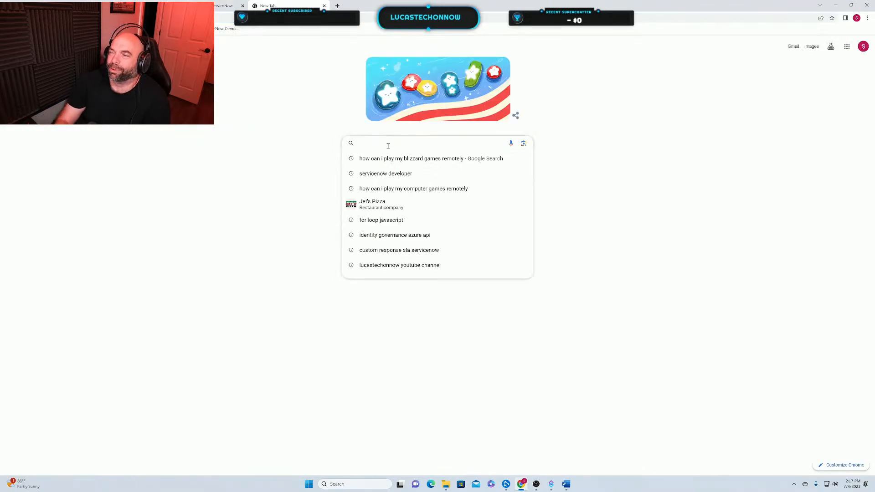
{"action": "type", "text": "comp"}
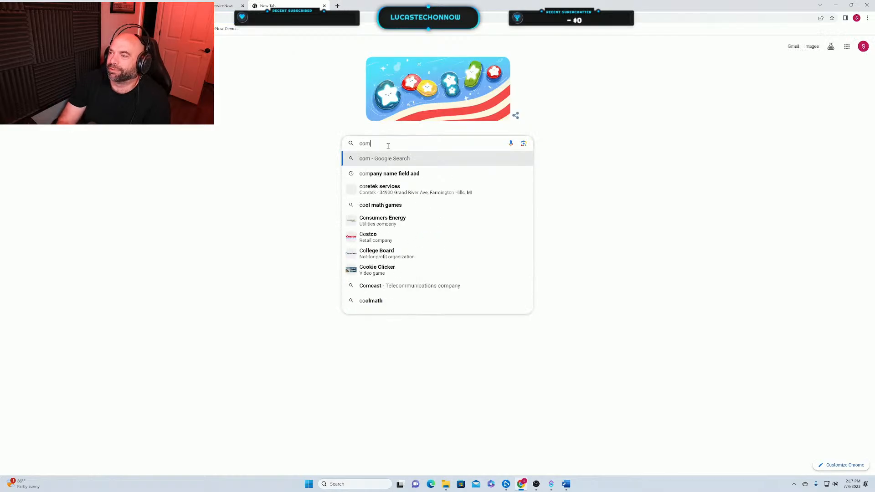
{"action": "key", "text": "BackSpace"}
{"action": "key", "text": "BackSpace"}
{"action": "key", "text": "BackSpace"}
{"action": "key", "text": "BackSpace"}
{"action": "type", "text": "activ"}
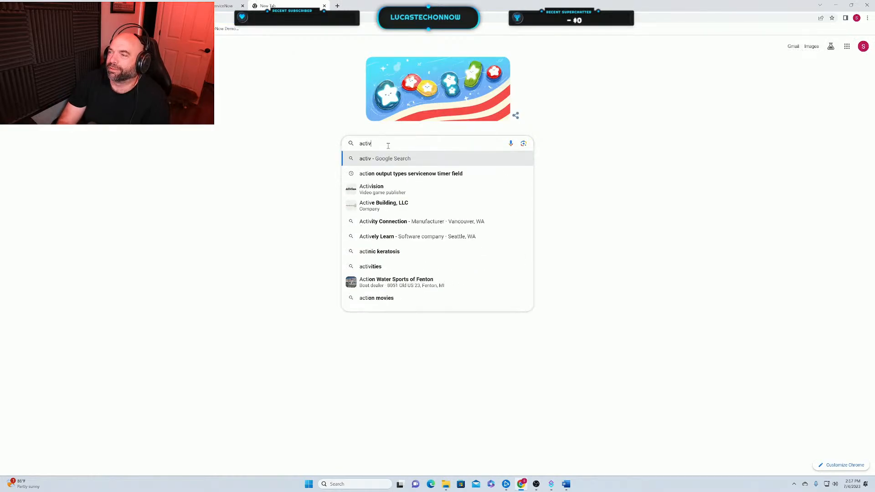
{"action": "type", "text": "e flag missi"}
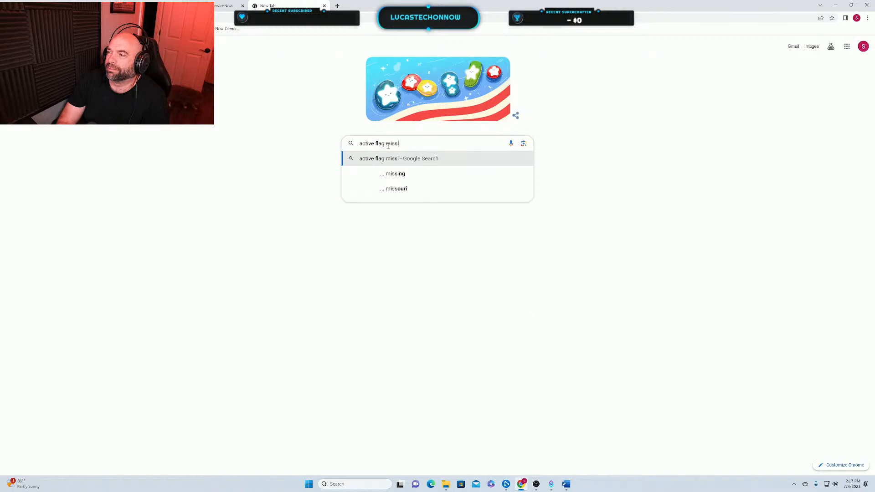
{"action": "type", "text": "ng on Servi"}
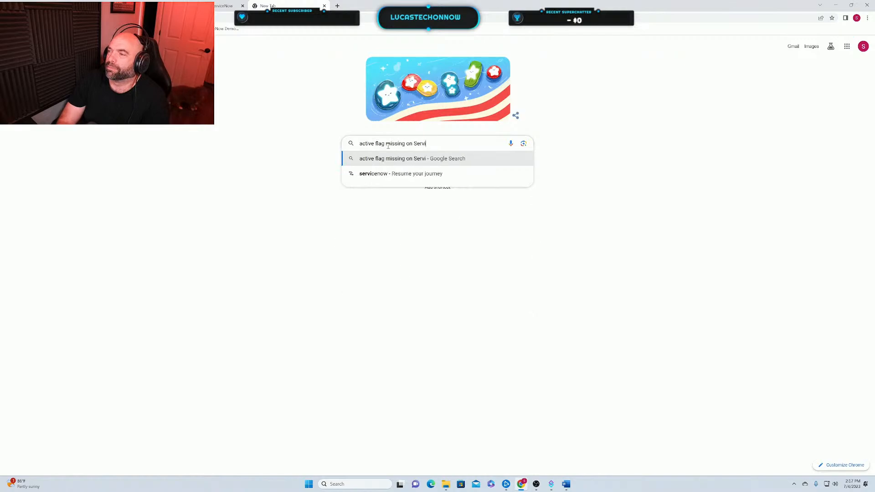
{"action": "type", "text": "ceNow cor"}
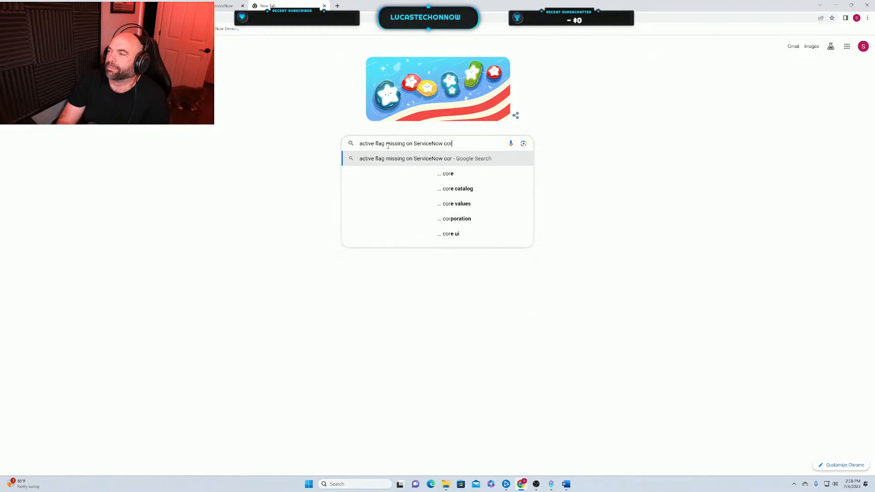
{"action": "type", "text": "e_compan"}
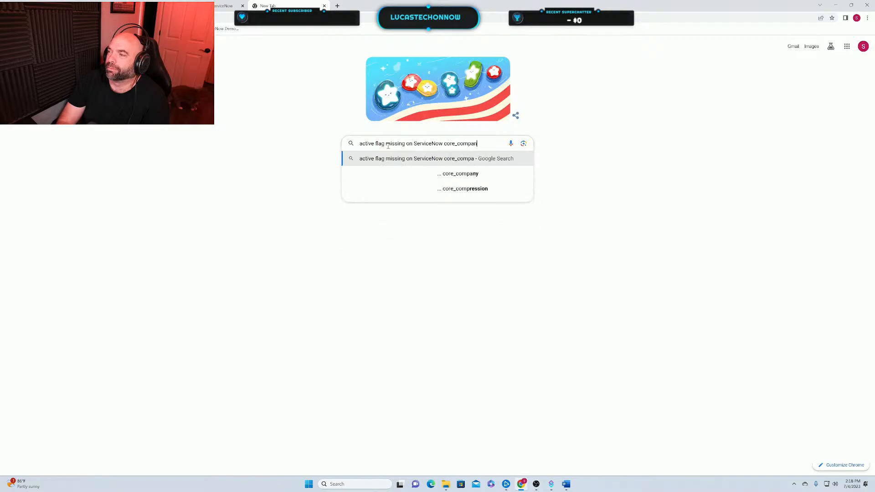
{"action": "type", "text": "y table"}
{"action": "key", "text": "Return"}
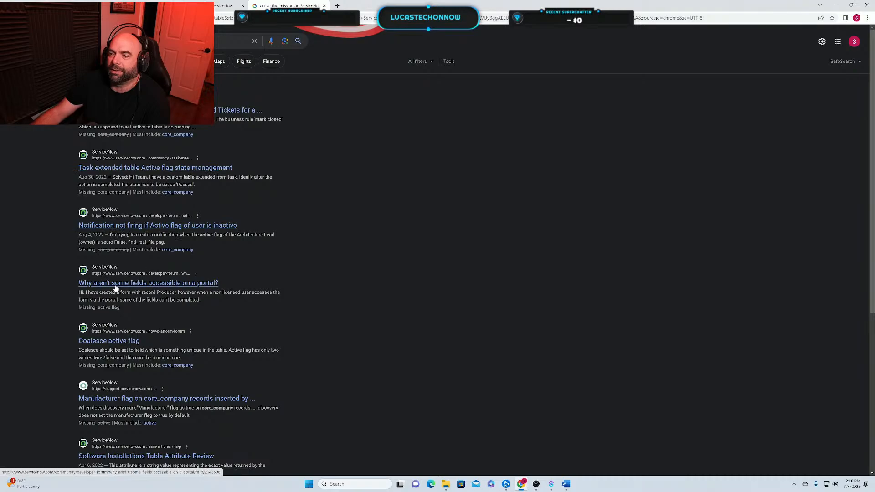
{"action": "scroll", "coordinate": [257, 343], "scroll_direction": "down", "scroll_amount": 3}
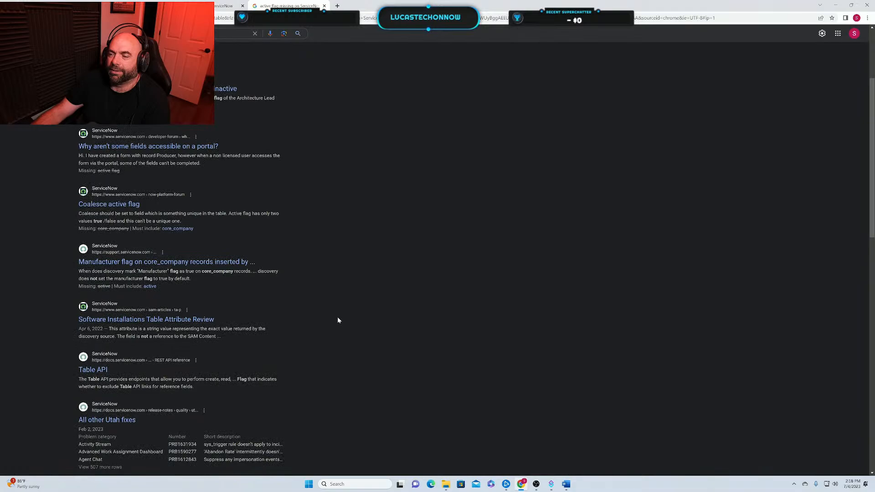
{"action": "scroll", "coordinate": [337, 320], "scroll_direction": "down", "scroll_amount": 1}
{"action": "scroll", "coordinate": [327, 290], "scroll_direction": "down", "scroll_amount": 4}
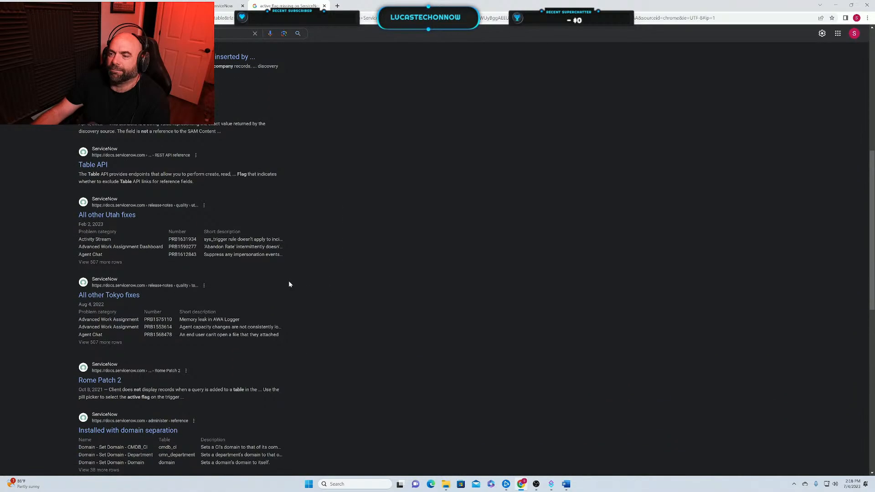
{"action": "scroll", "coordinate": [345, 327], "scroll_direction": "down", "scroll_amount": 2}
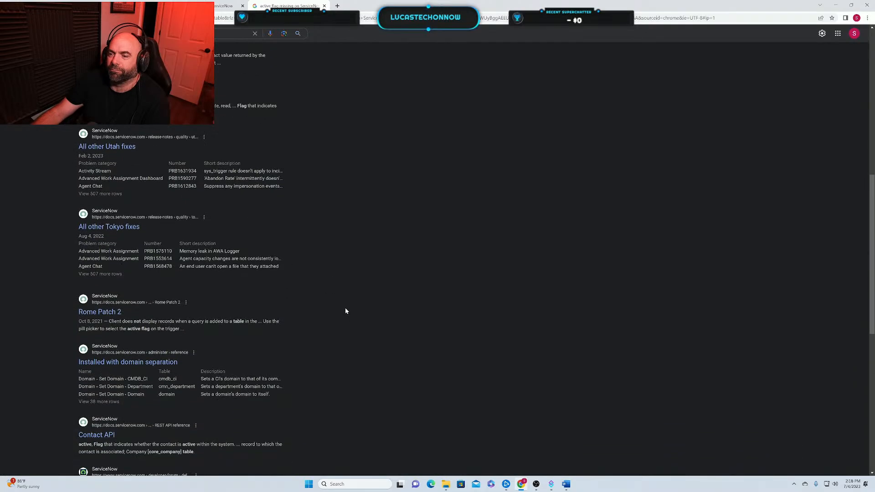
{"action": "scroll", "coordinate": [342, 304], "scroll_direction": "up", "scroll_amount": 4}
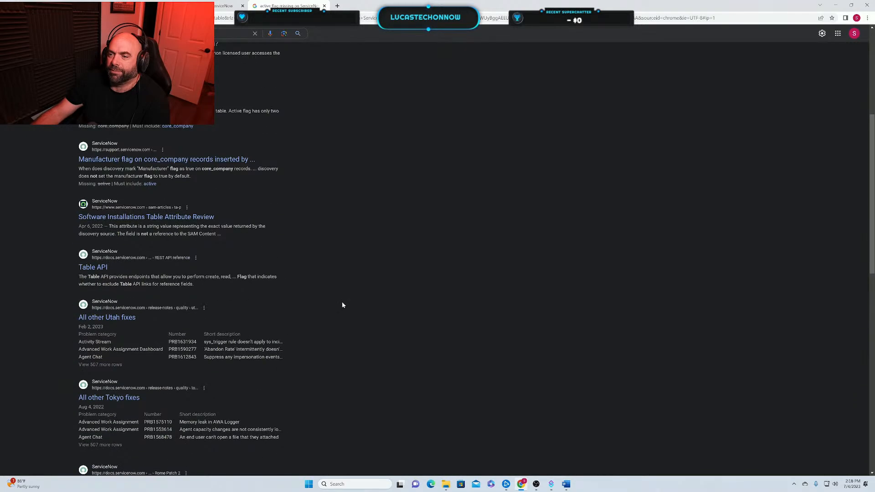